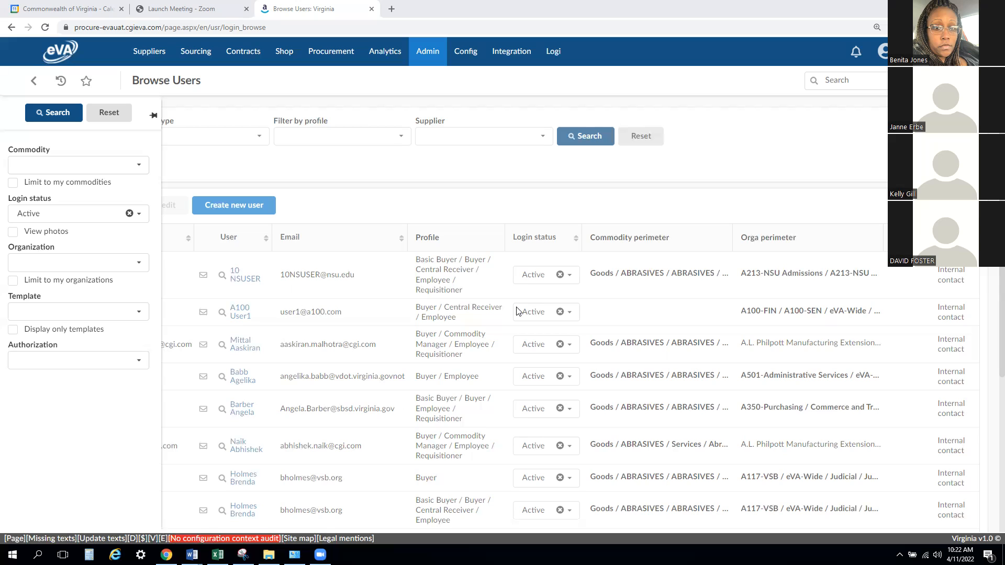
# - Collapse the expanded filter pane so the full list of active users is uncovered
pyautogui.click(470, 196)
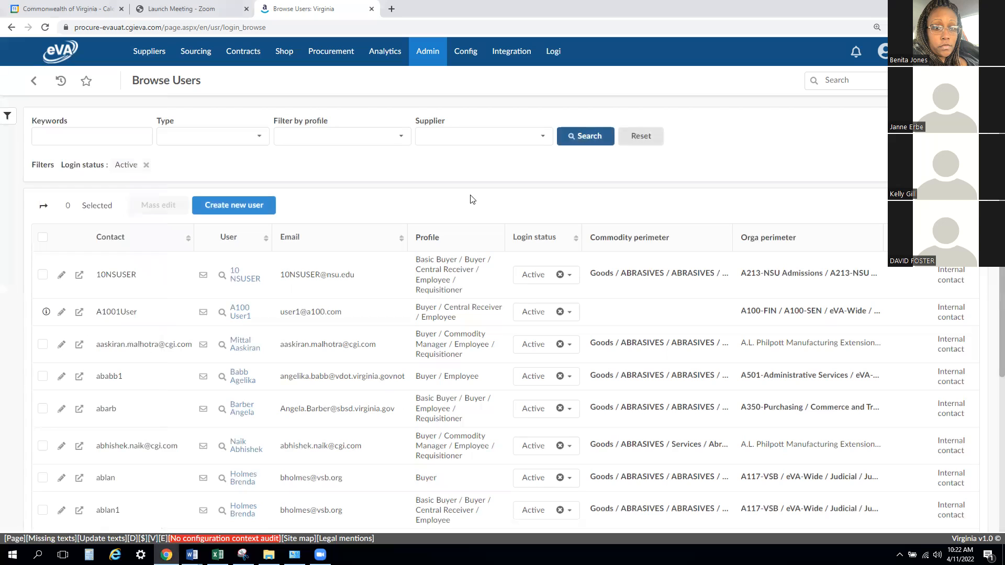
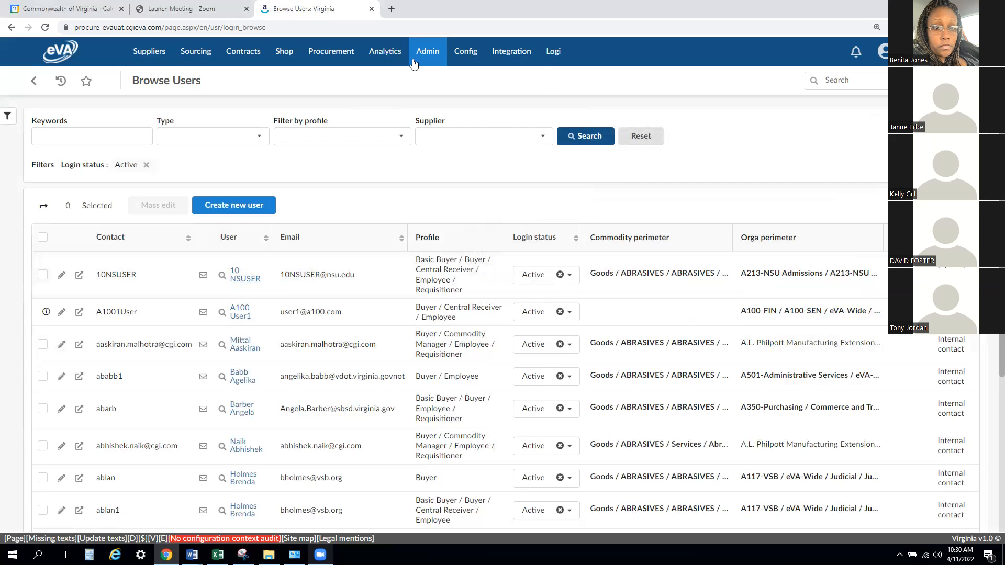
# - Reopen the Browse Users page from the administration functions to reload its default filters
pyautogui.moveTo(421, 49)
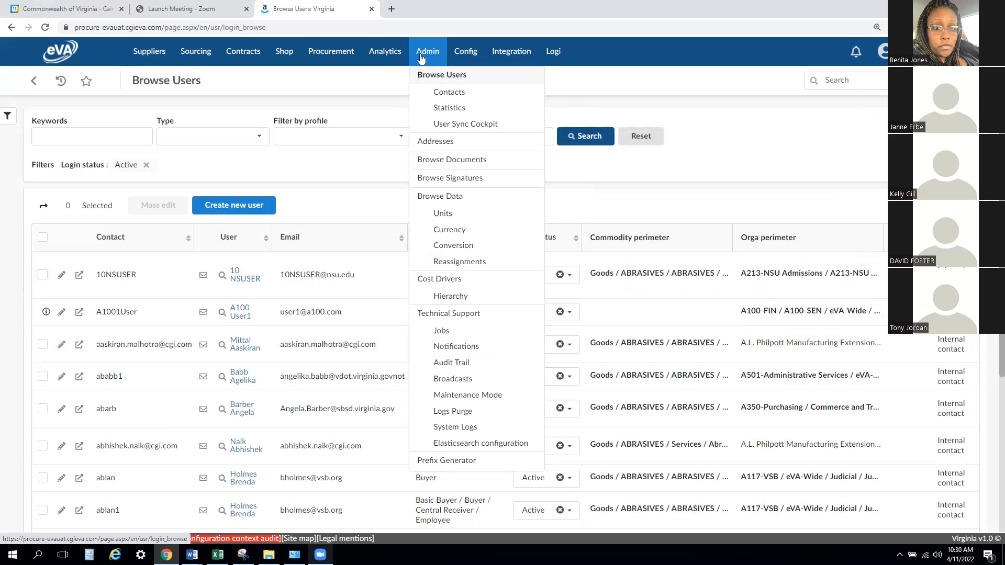
pyautogui.click(421, 77)
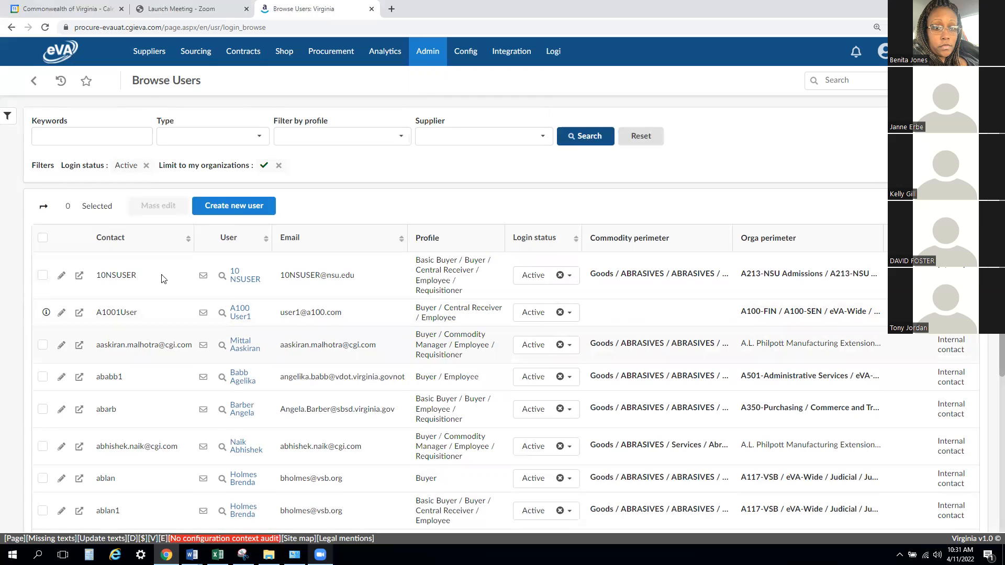
# - Try selecting and deselecting the 10NSUSER row, and view the login status options available for that user
pyautogui.click(43, 275)
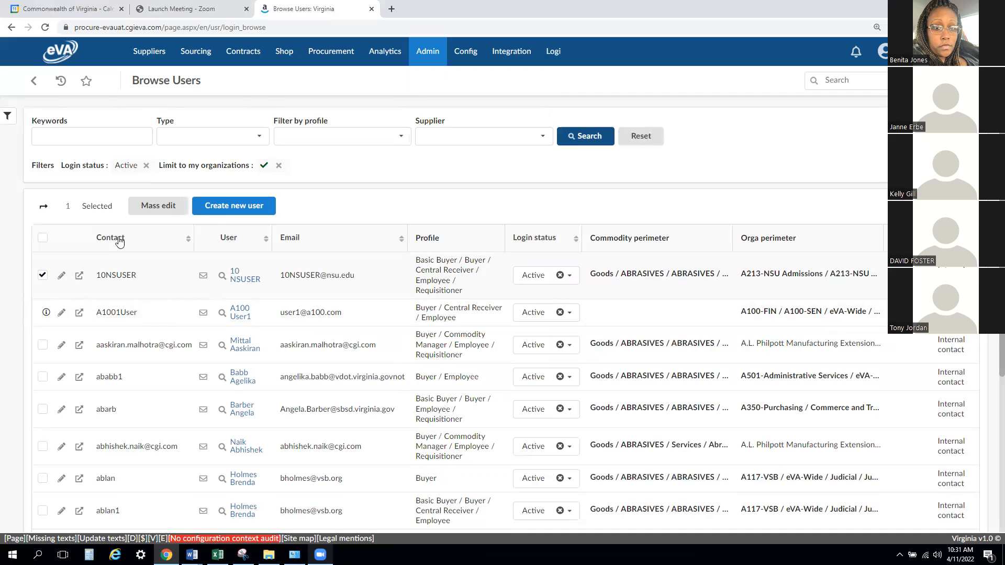
pyautogui.click(42, 277)
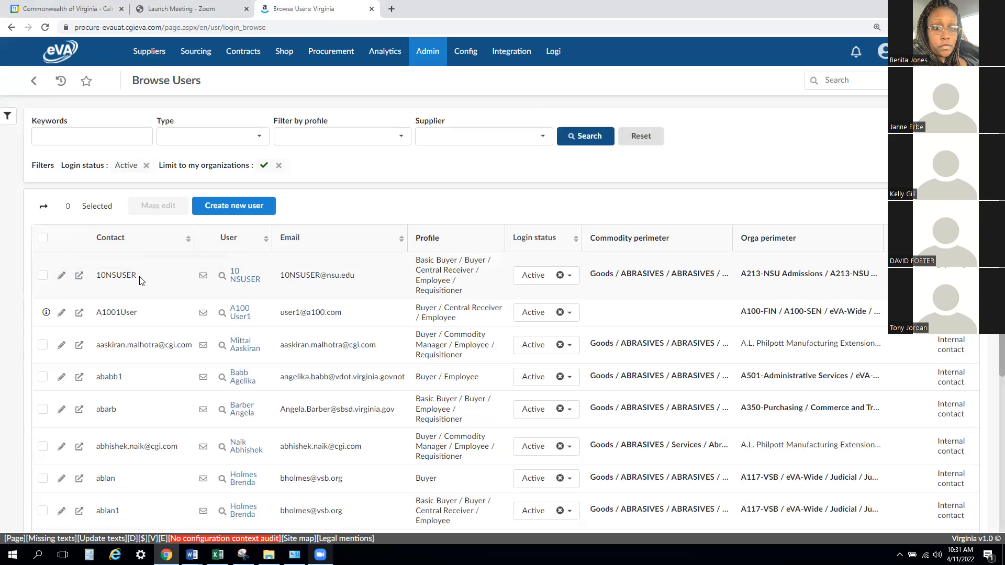
pyautogui.moveTo(95, 276); pyautogui.dragTo(137, 276)
pyautogui.click(570, 276)
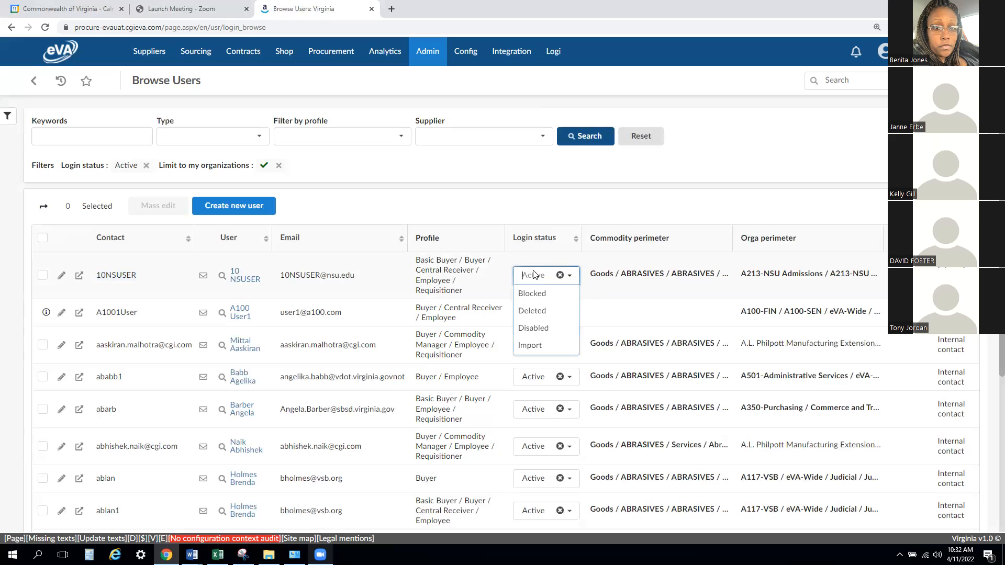
pyautogui.click(502, 259)
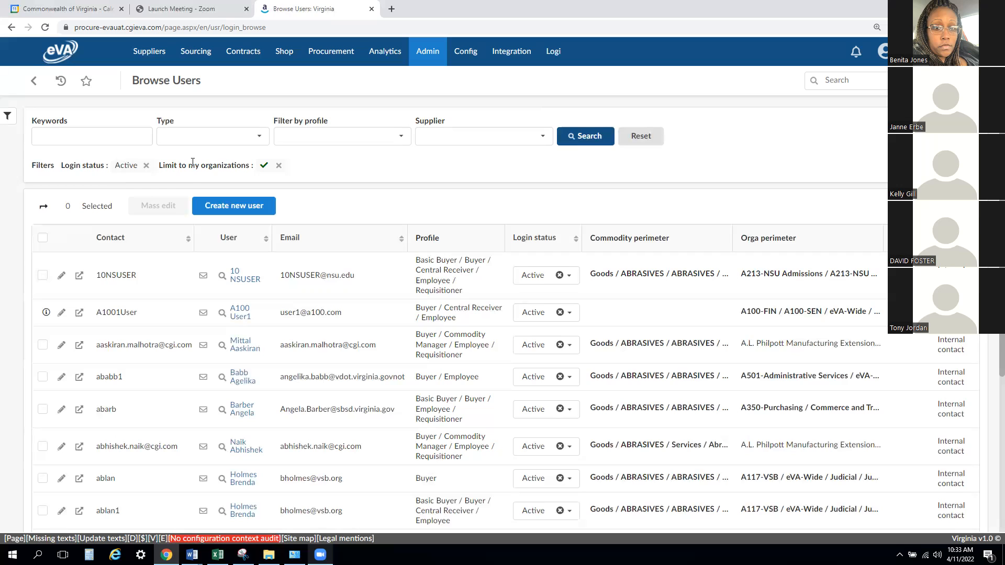
# - Examine the Keywords, Type, Filter by profile and Supplier search criteria and the additional filters offered for browsing users
pyautogui.click(56, 139)
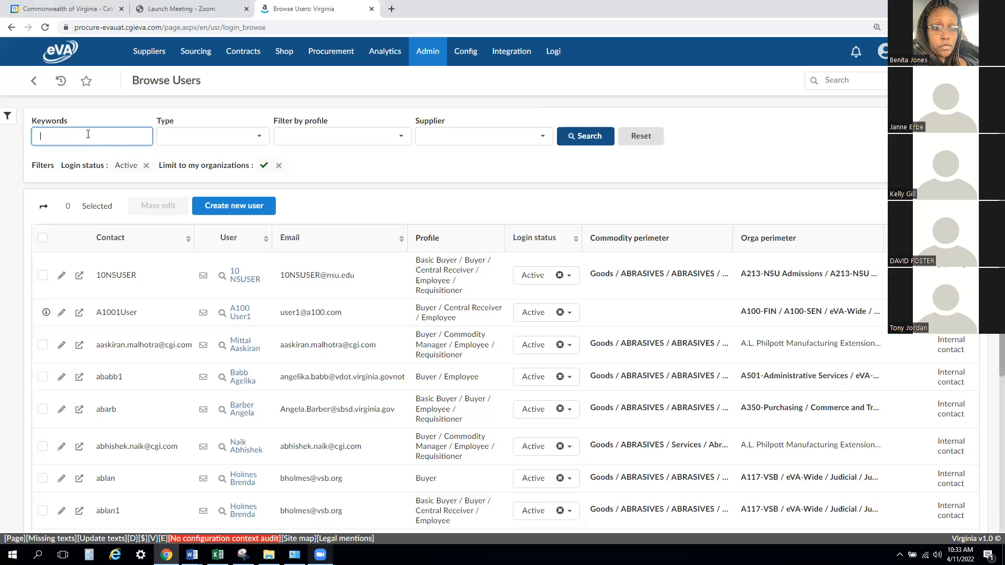
pyautogui.click(260, 137)
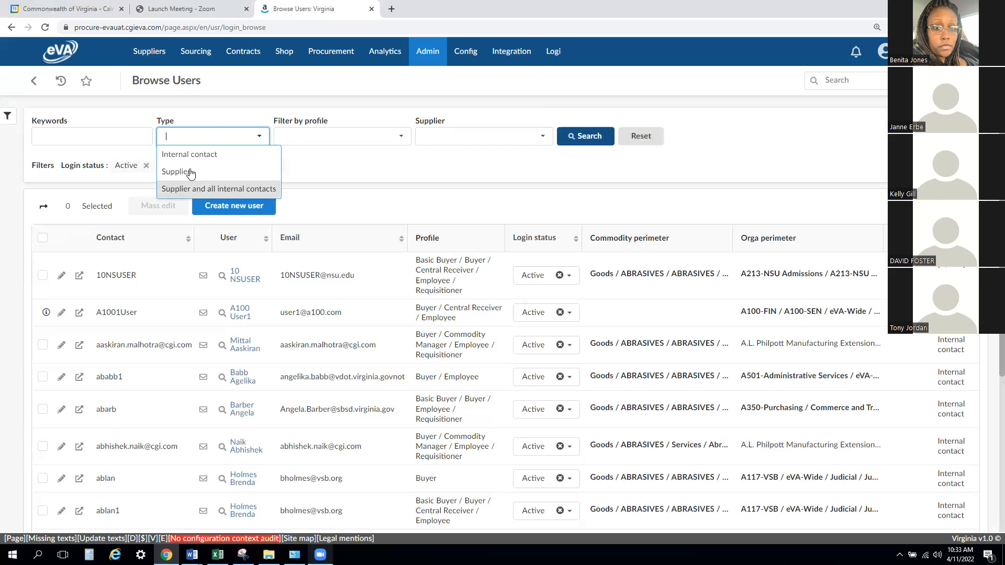
pyautogui.click(215, 113)
pyautogui.click(401, 137)
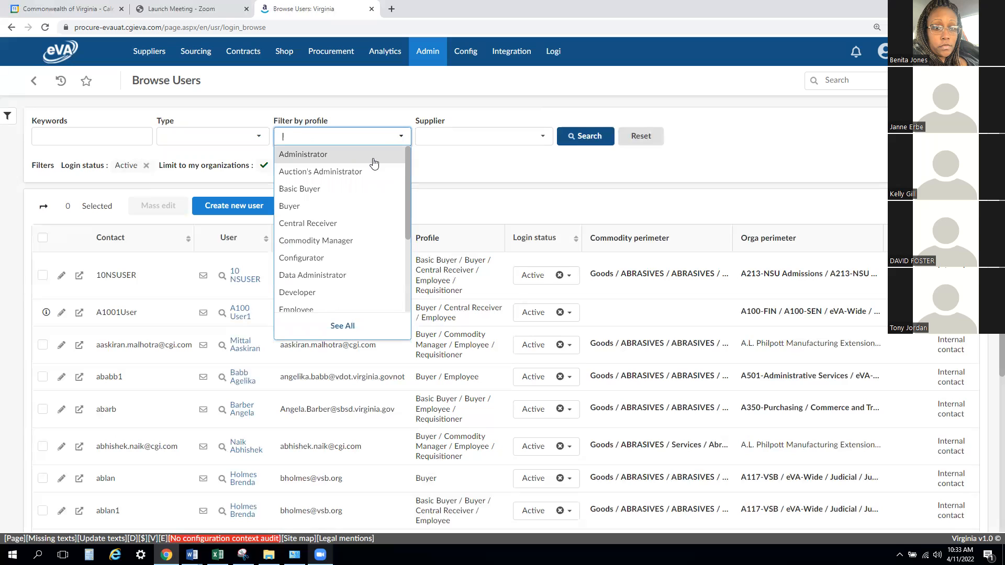
pyautogui.scroll(-1, 406, 157)
pyautogui.moveTo(409, 168)
pyautogui.mouseDown()
pyautogui.moveTo(411, 250)
pyautogui.moveTo(413, 157)
pyautogui.mouseUp()
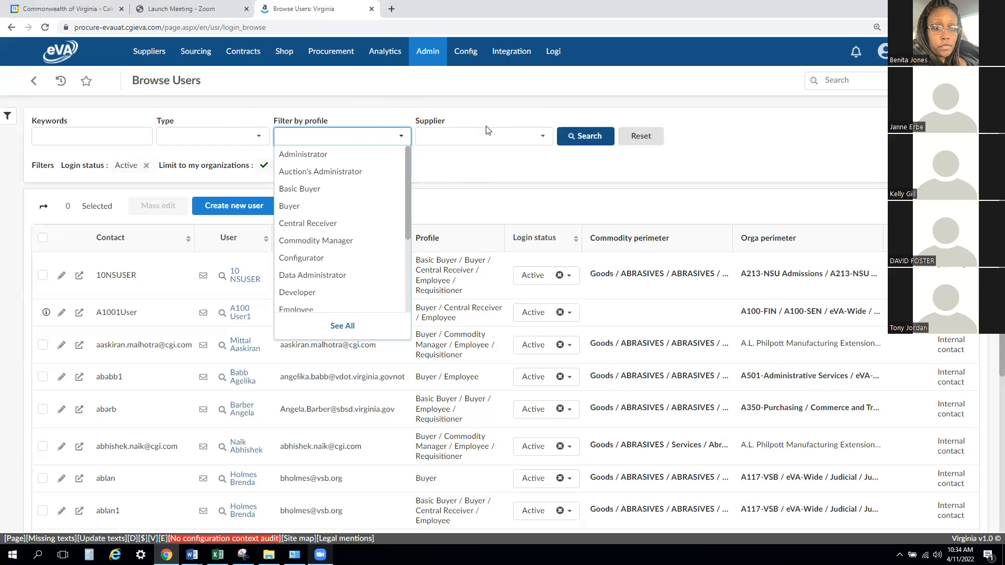
pyautogui.click(548, 142)
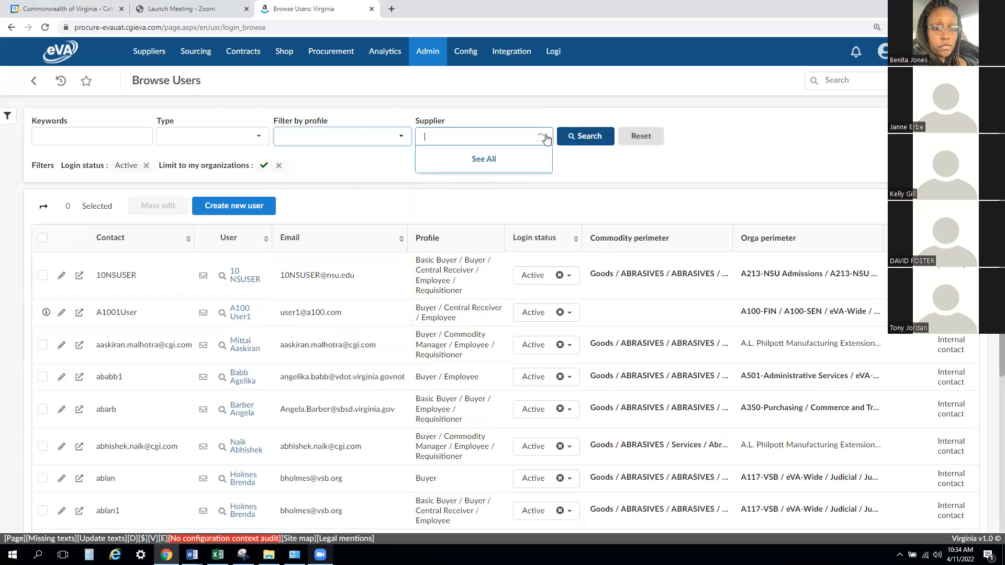
pyautogui.click(441, 118)
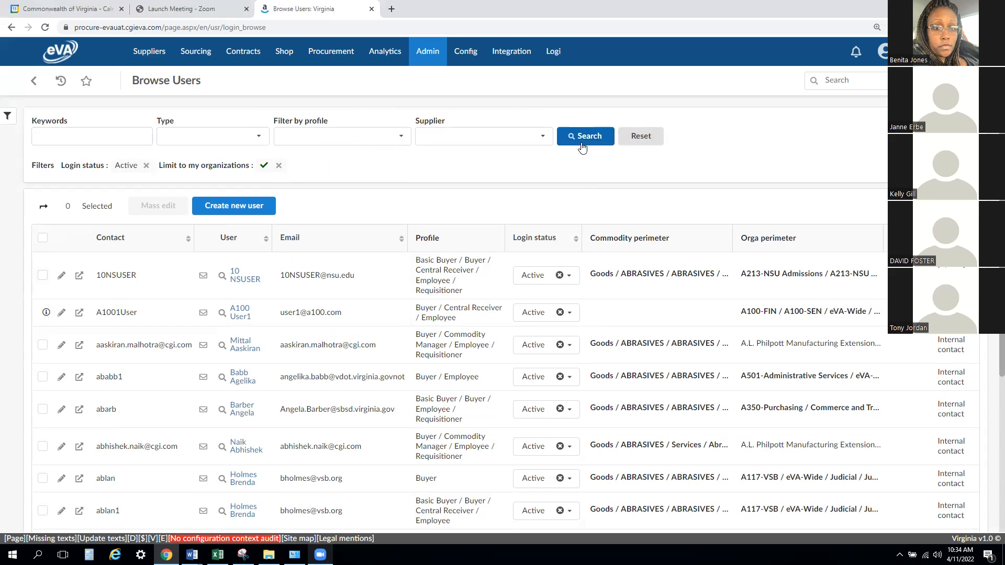
pyautogui.click(7, 124)
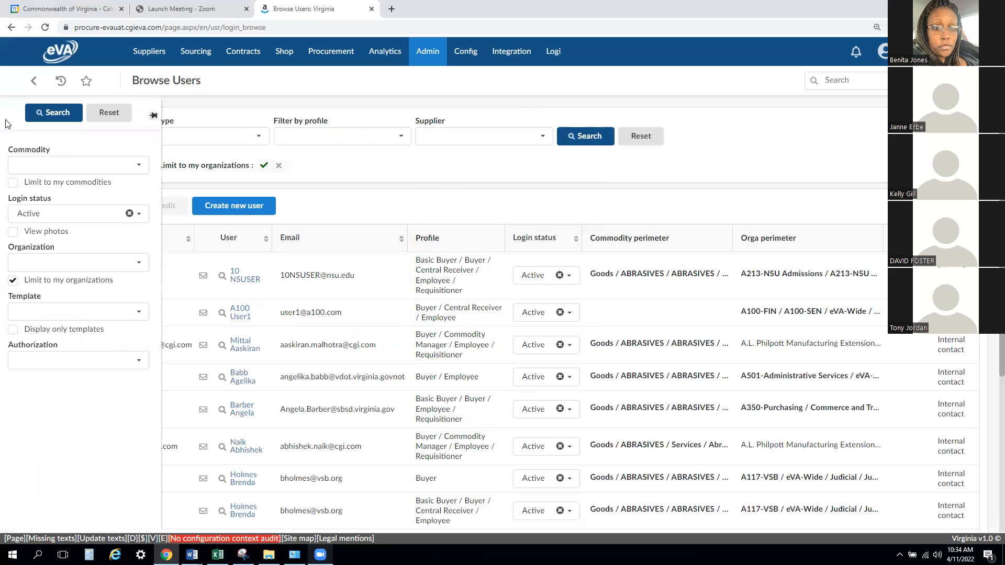
pyautogui.click(345, 172)
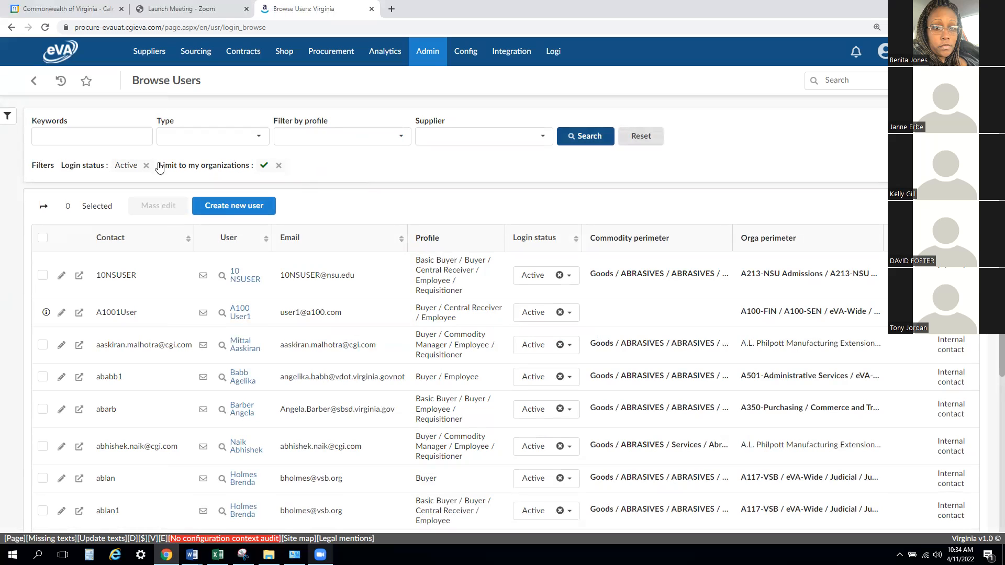
# - Search the Organization filter for a194 and select A194-DCLS Immnuology, Metals, Microbial, Pulse Net, Southwest, Trace Organics, Water and West Nile
pyautogui.click(7, 120)
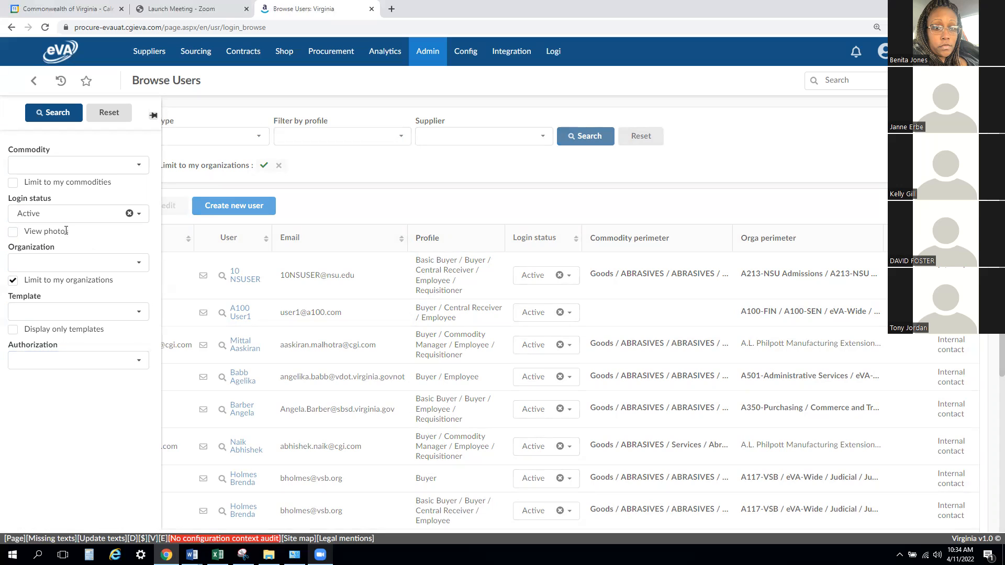
pyautogui.click(67, 262)
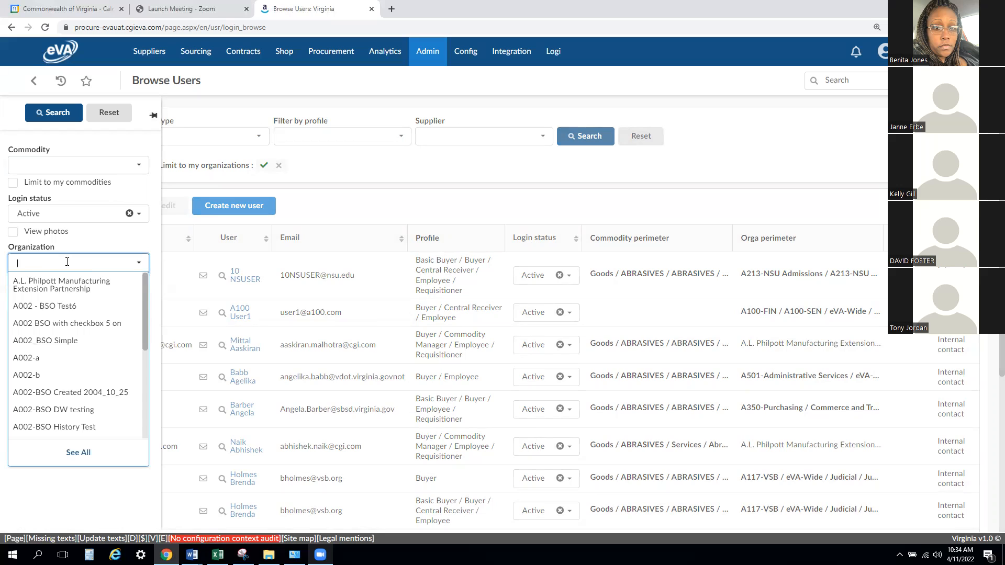
pyautogui.write('a194')
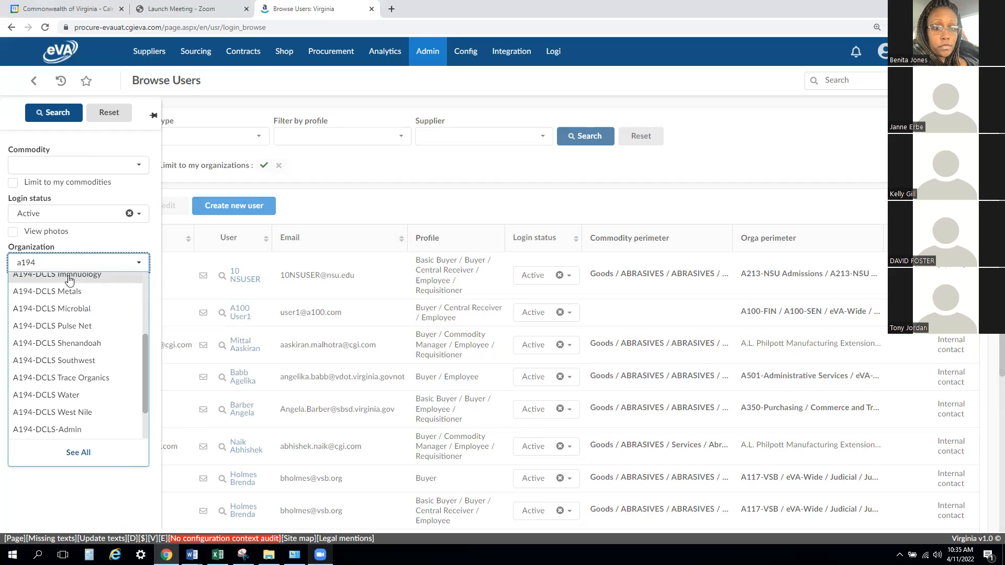
pyautogui.click(69, 277)
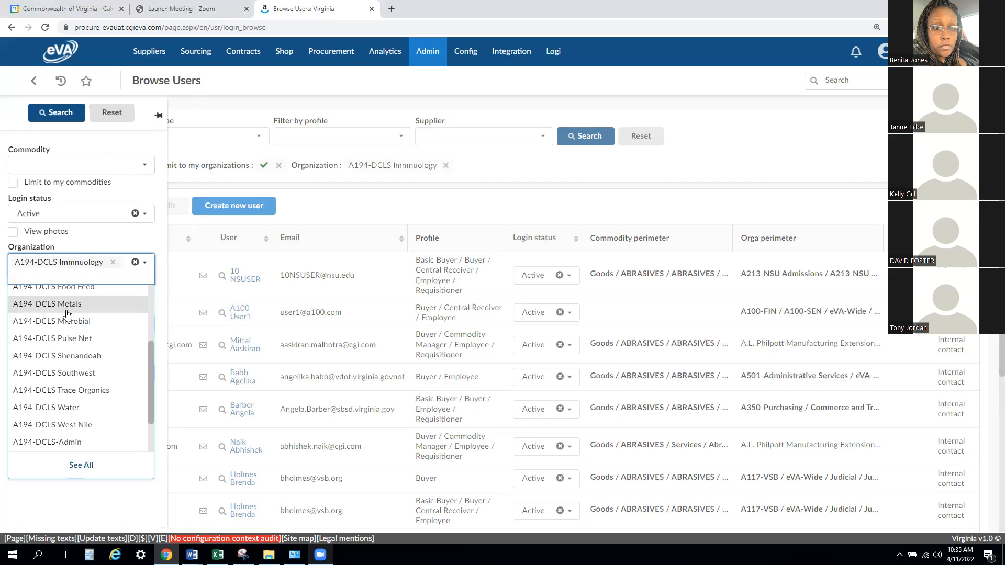
pyautogui.click(67, 308)
pyautogui.click(66, 321)
pyautogui.click(68, 339)
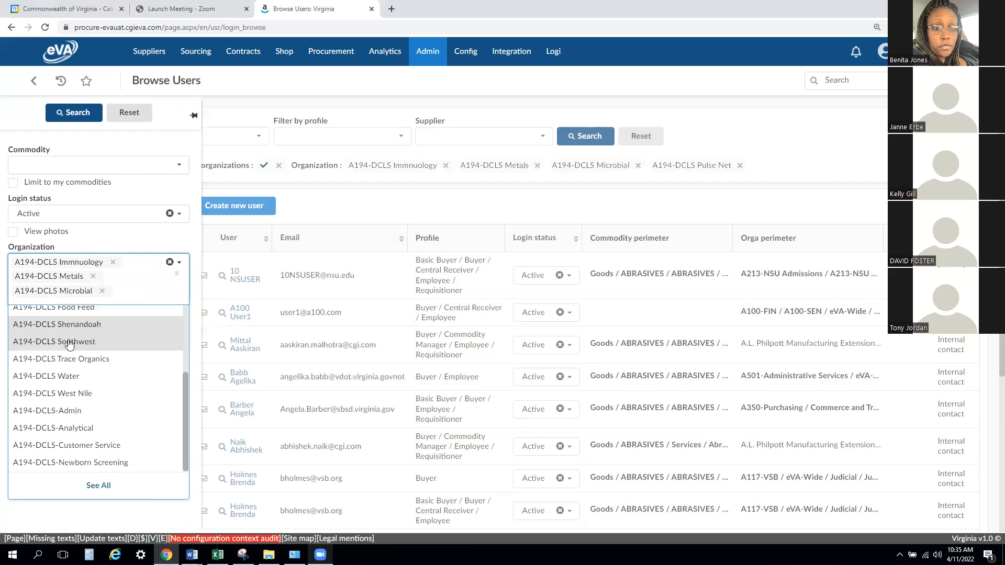
pyautogui.click(70, 347)
pyautogui.click(72, 361)
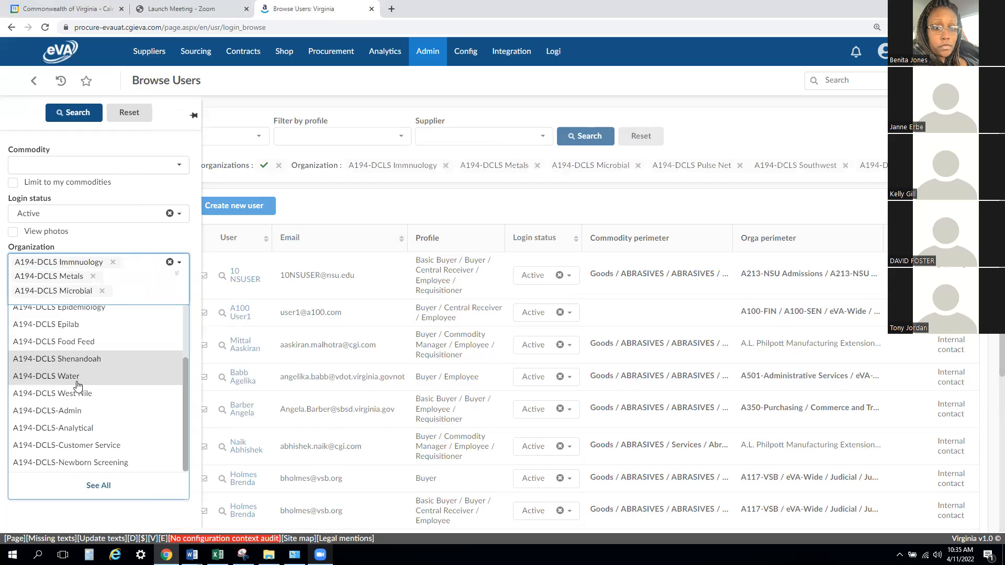
pyautogui.click(74, 377)
pyautogui.click(77, 394)
# - Clear the Login status filter and run the user search for the selected organizations
pyautogui.click(179, 215)
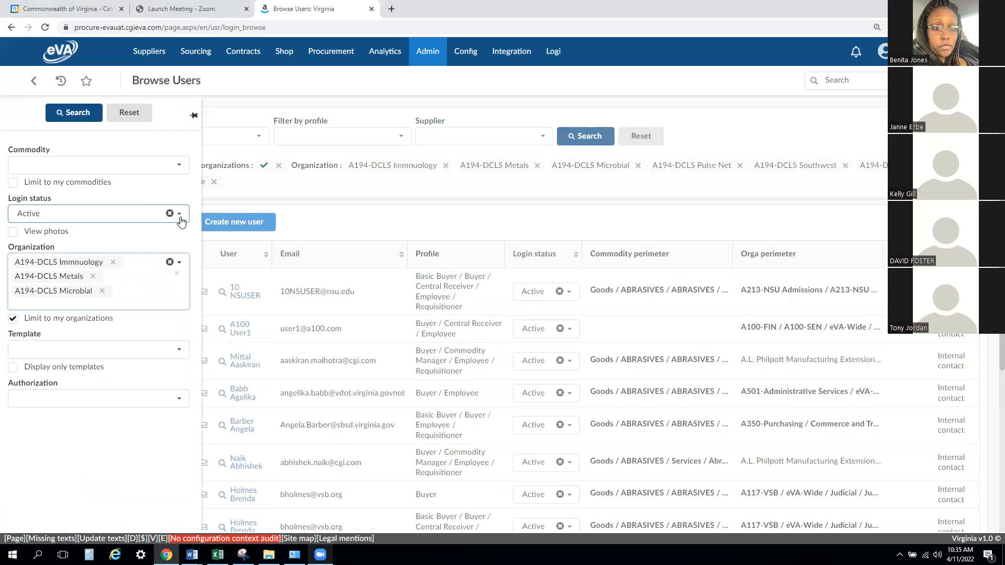
pyautogui.click(148, 189)
pyautogui.click(170, 214)
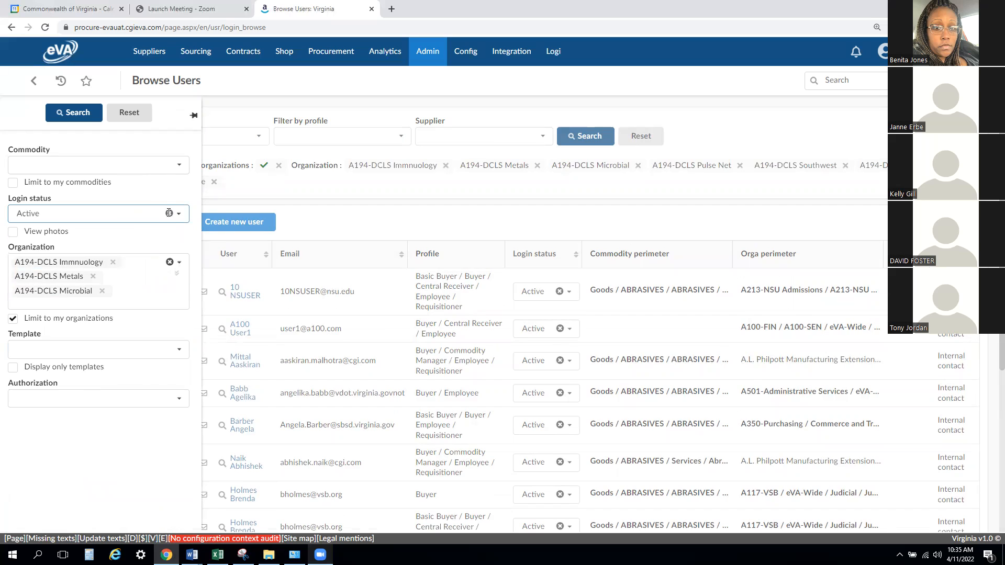
pyautogui.click(147, 187)
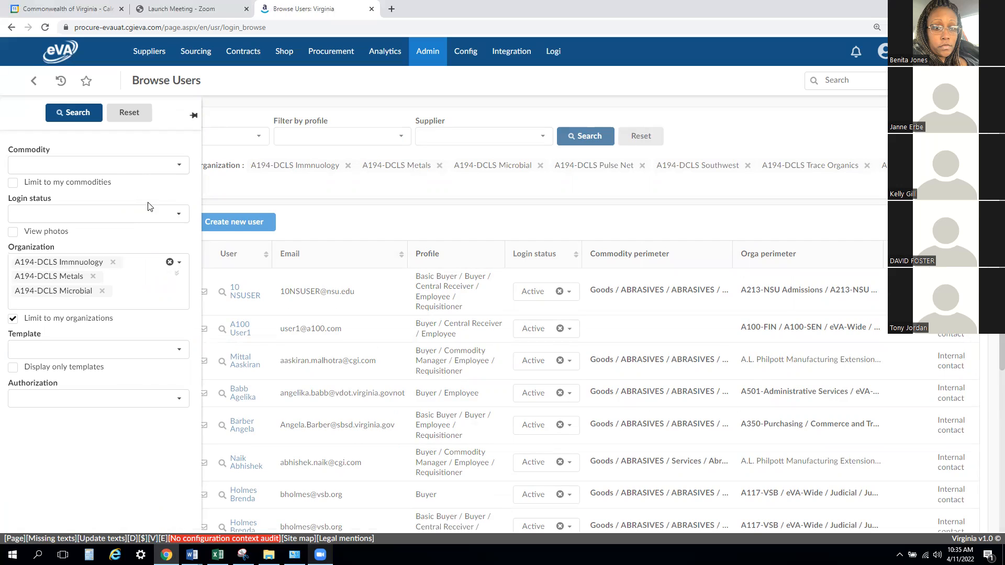
pyautogui.click(72, 117)
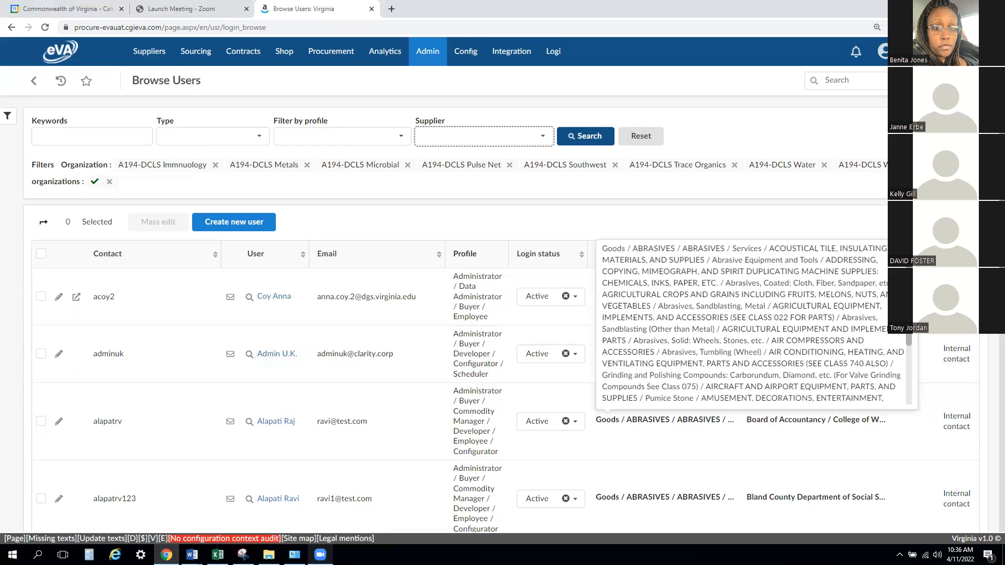
# - Download the filtered Browse Users table in Excel format and review the contacts and profiles in the exported workbook
pyautogui.scroll(-15, 990, 482)
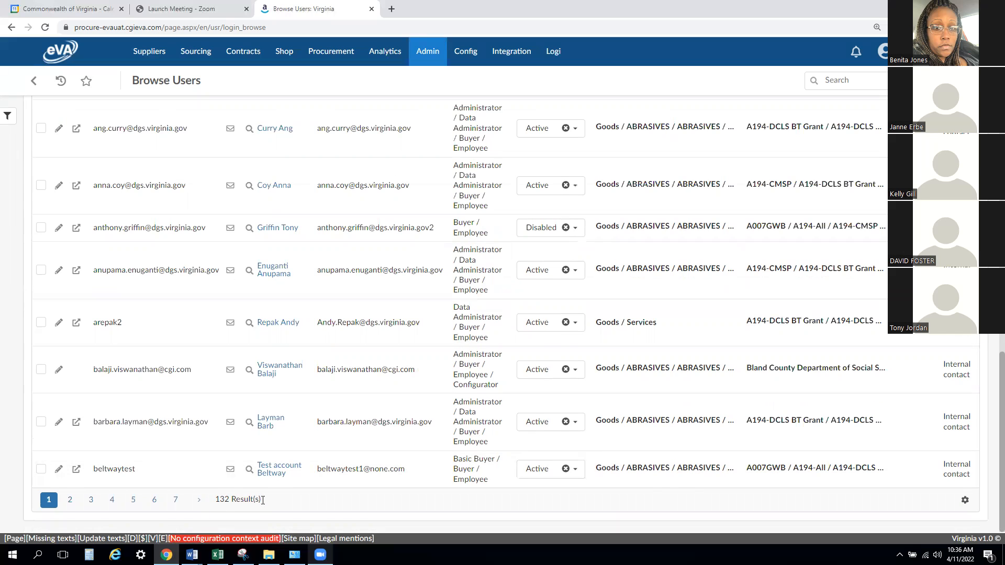
pyautogui.click(966, 501)
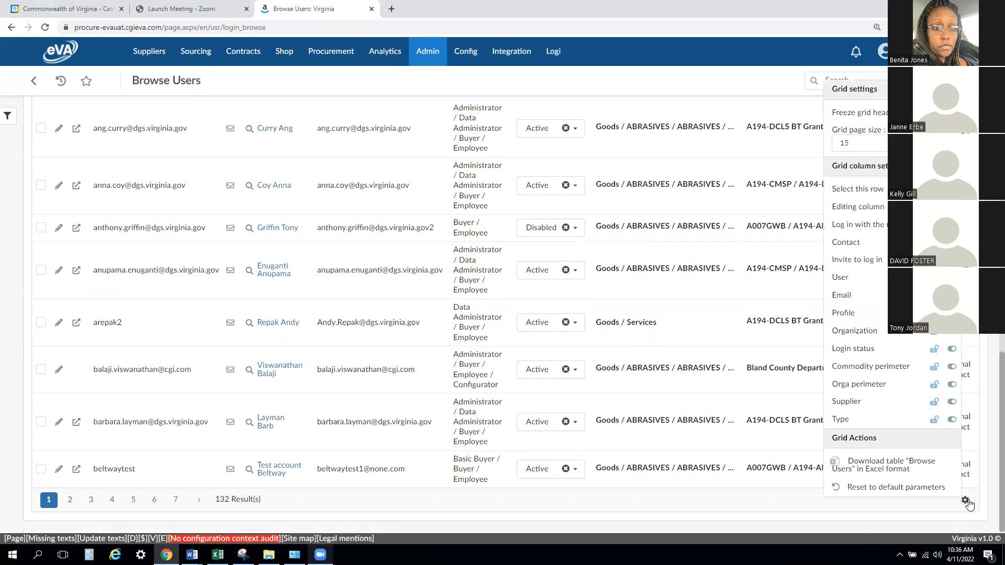
pyautogui.click(915, 466)
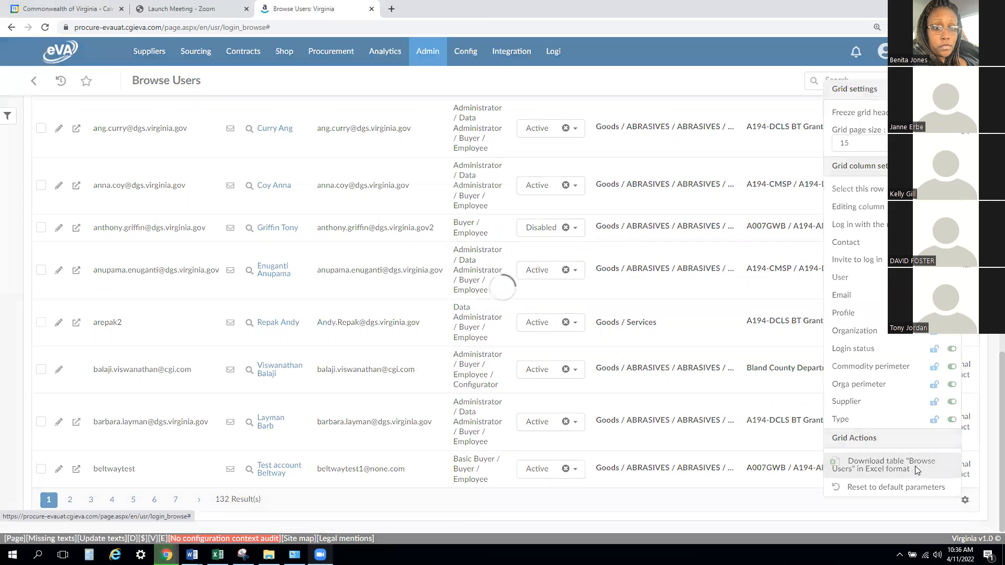
pyautogui.click(59, 539)
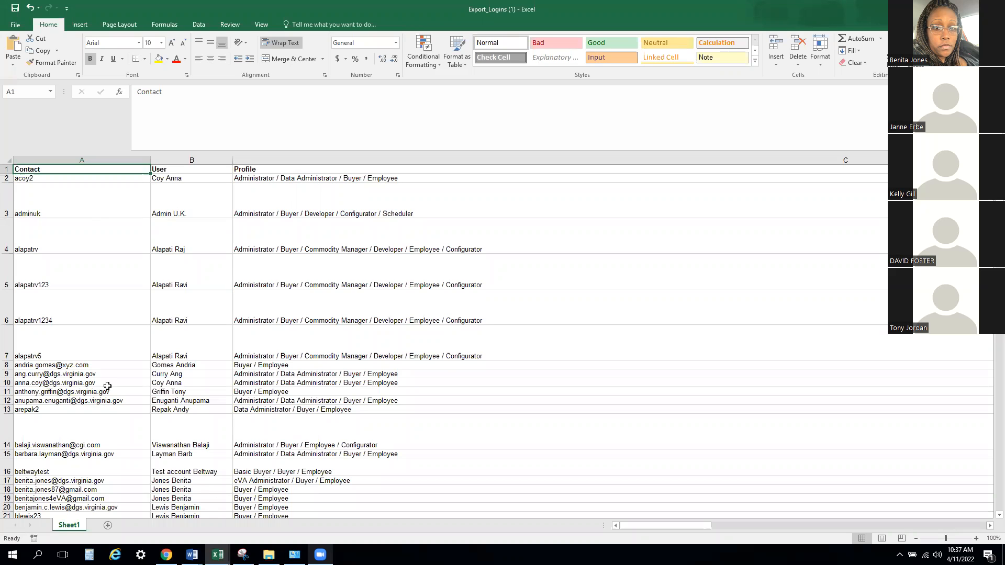
pyautogui.scroll(-2, 107, 386)
pyautogui.scroll(-3, 110, 387)
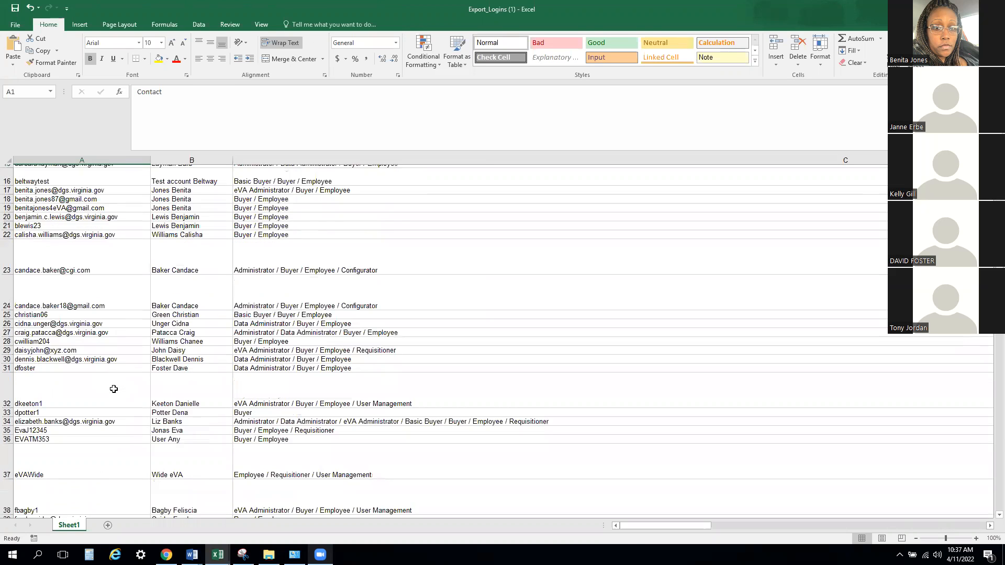
pyautogui.scroll(3, 117, 384)
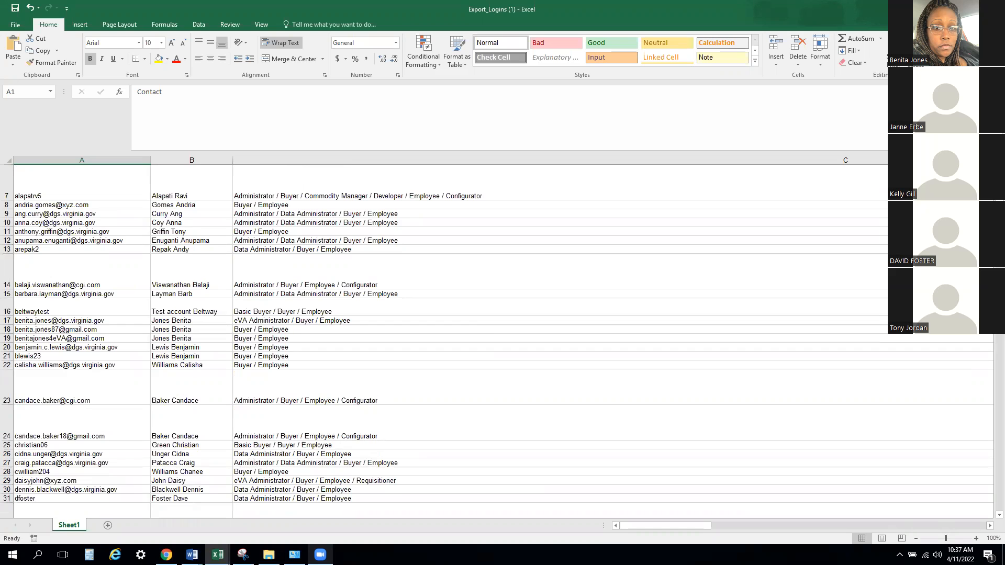
# - Switch back to the Browse Users page in Chrome, close the grid settings and open a blank form for a new user
pyautogui.hotkey('alt', 'Tab')
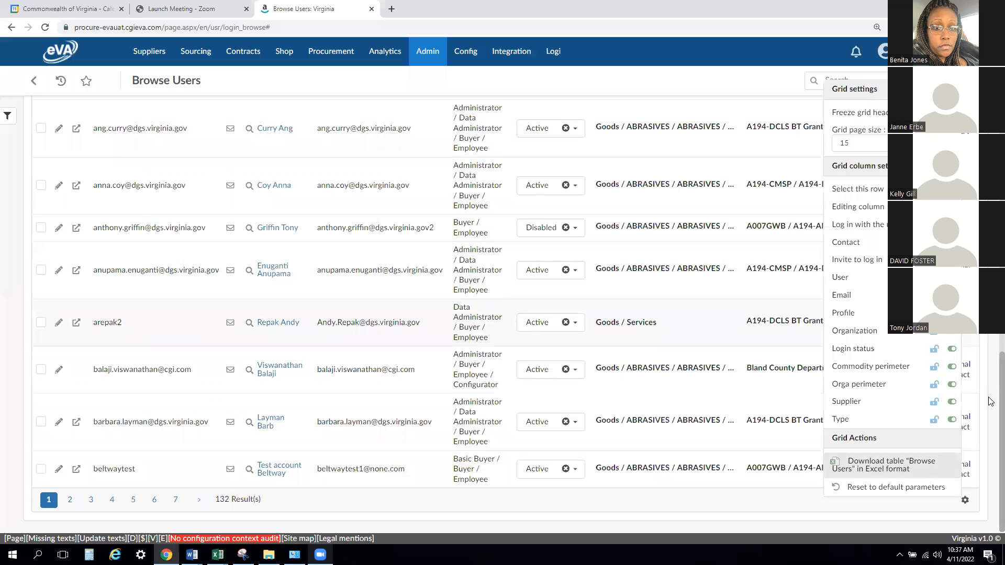
pyautogui.scroll(9, 990, 344)
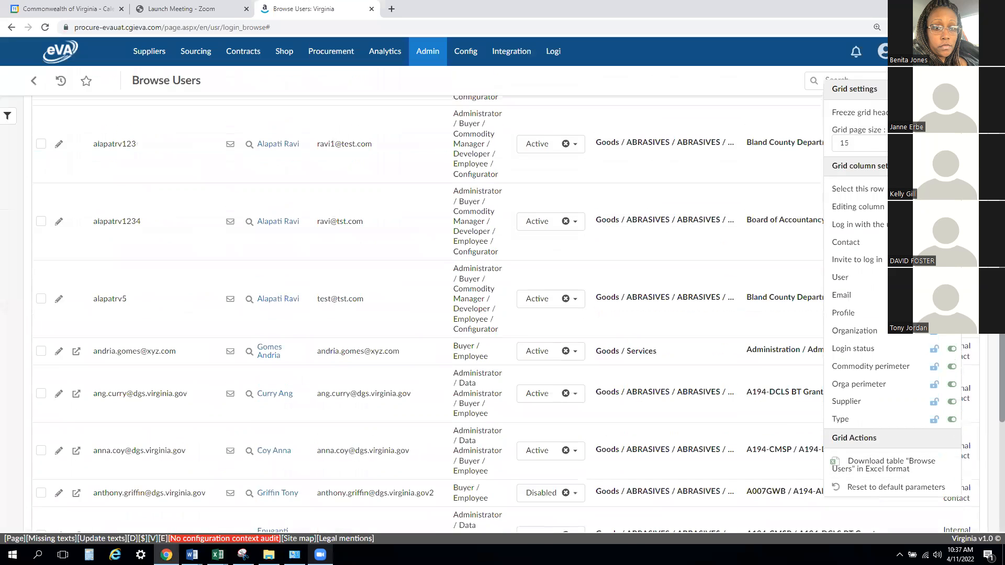
pyautogui.scroll(3, 991, 344)
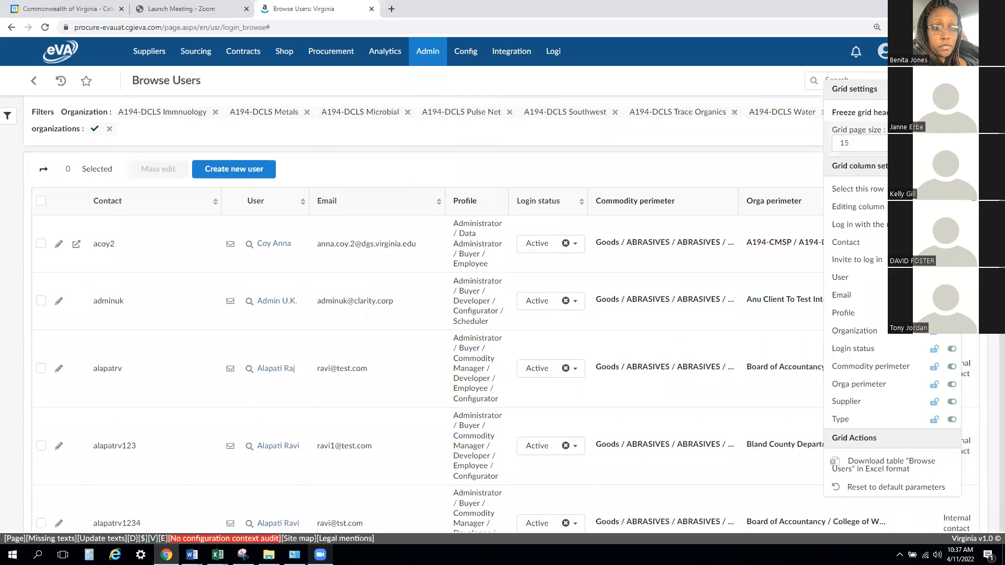
pyautogui.click(751, 170)
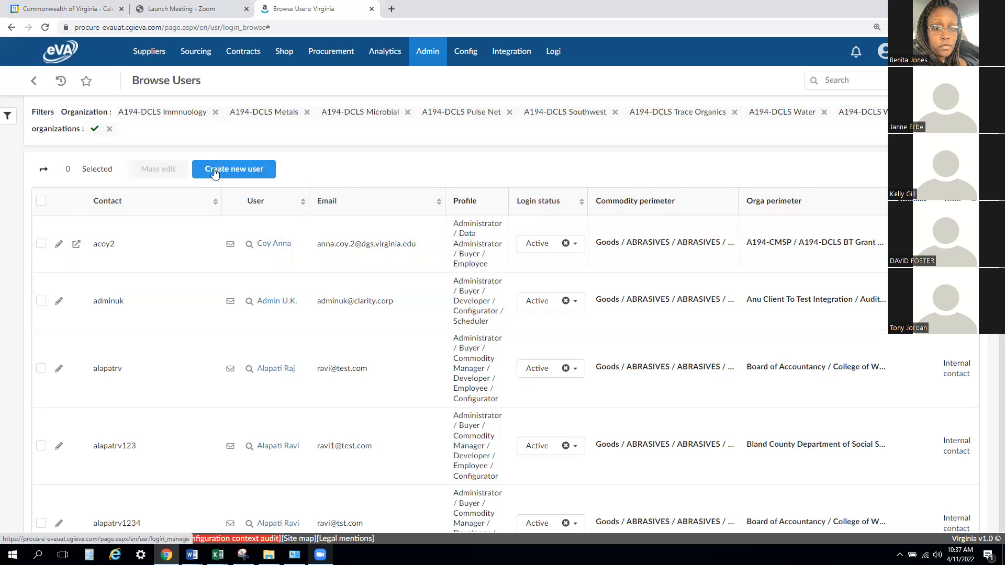
pyautogui.click(235, 170)
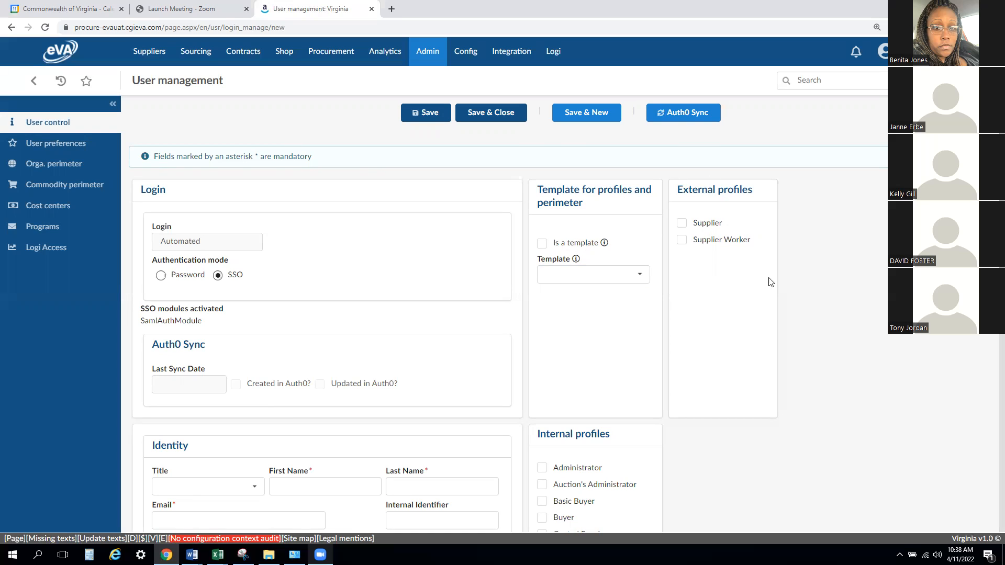
# - Fill in the new user's first name and last name in the Identity section
pyautogui.scroll(-1, 413, 252)
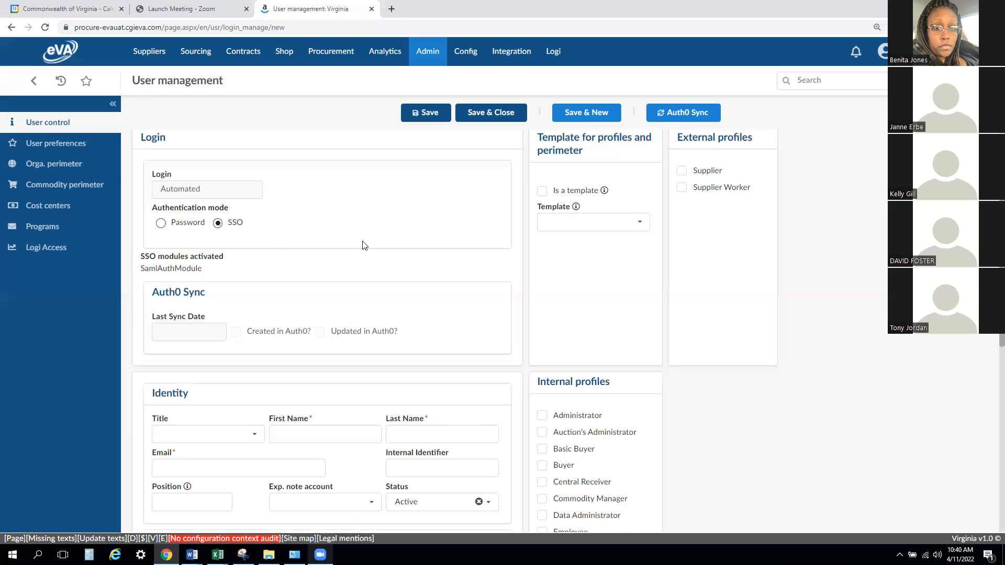
pyautogui.scroll(-1, 356, 241)
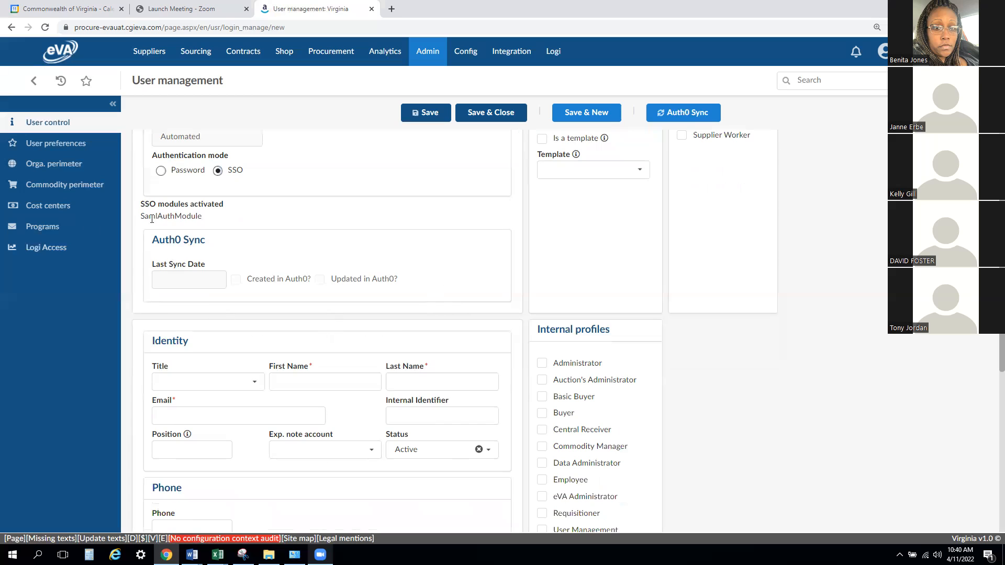
pyautogui.scroll(-1, 433, 286)
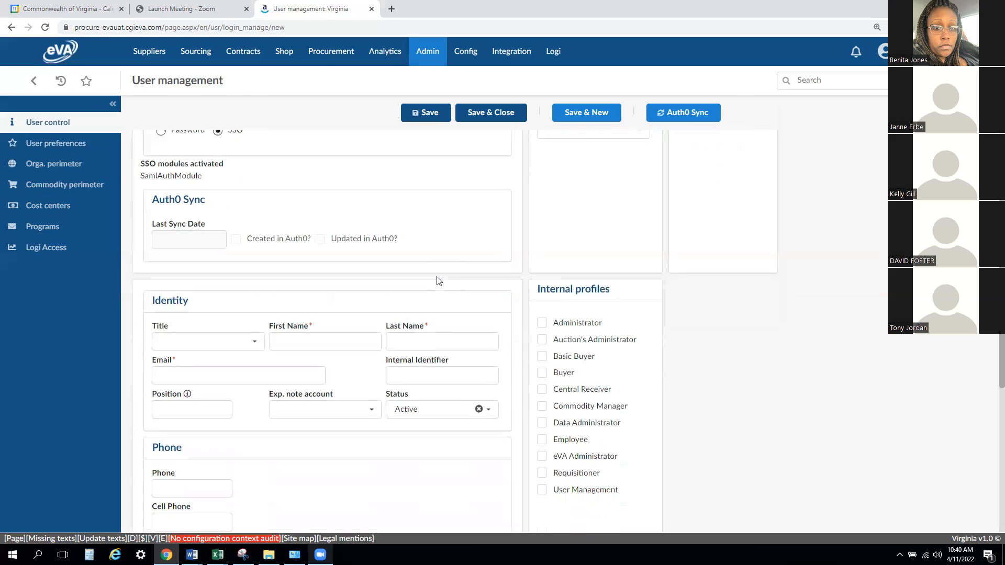
pyautogui.scroll(-1, 434, 277)
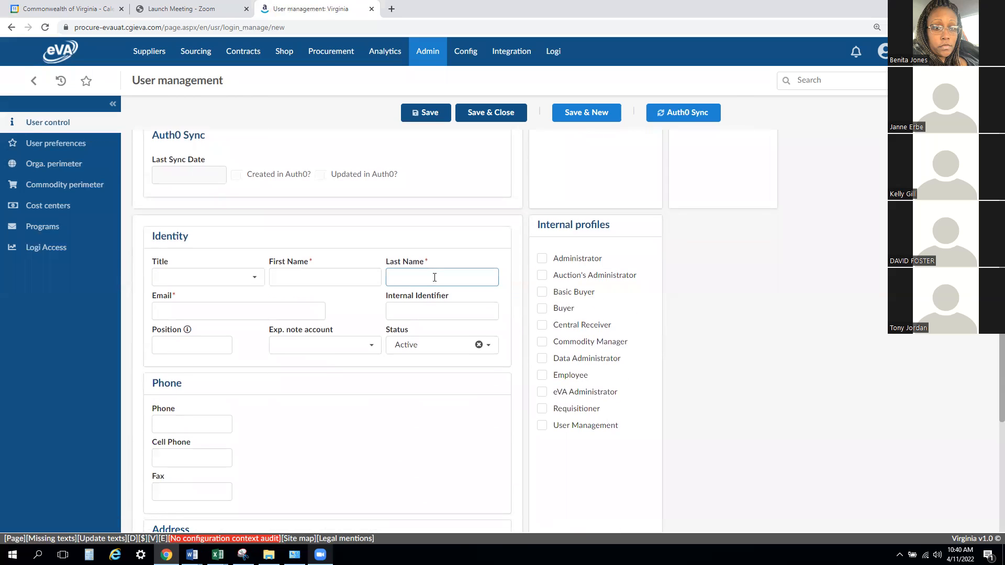
pyautogui.click(313, 264)
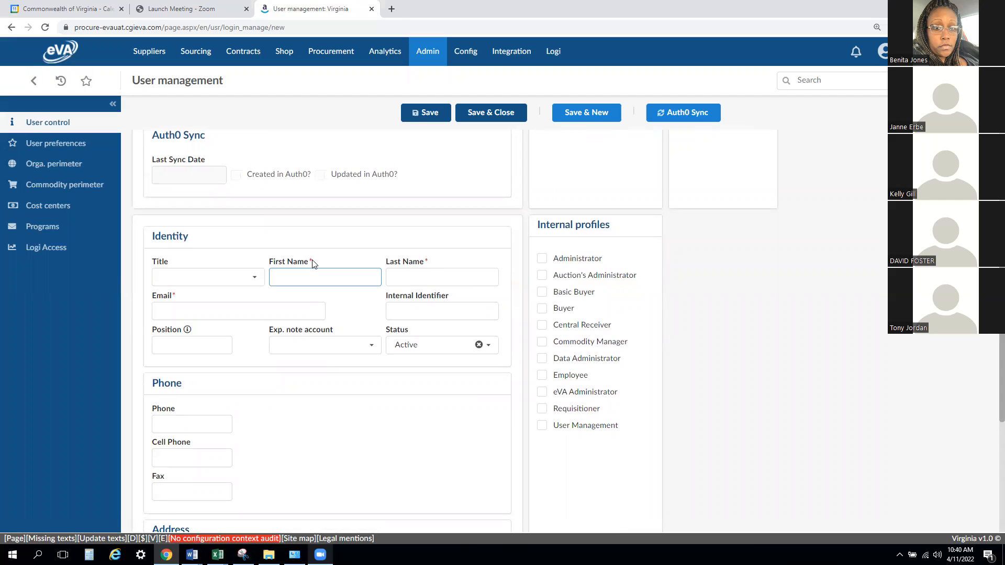
pyautogui.click(255, 277)
pyautogui.click(312, 274)
pyautogui.write('jAN')
pyautogui.press('BackSpace')
pyautogui.press('BackSpace')
pyautogui.press('Tab')
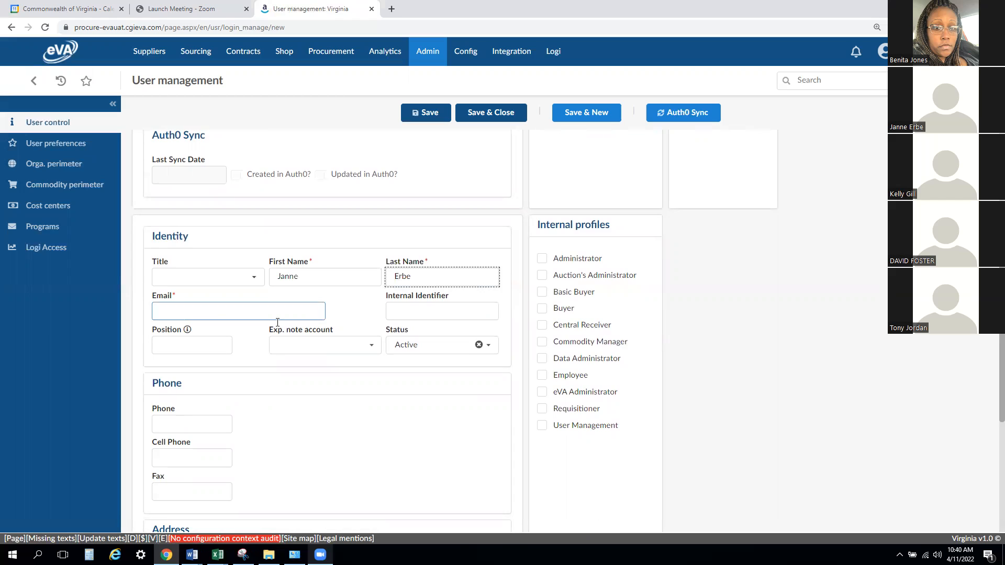
# - Fill in the new user's e-mail address in the Identity section
pyautogui.click(220, 311)
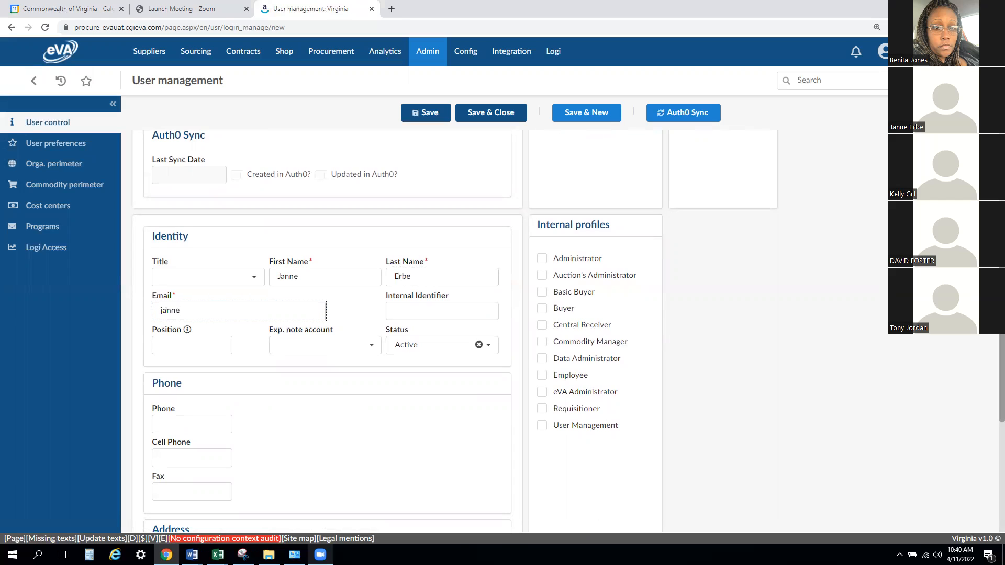
# - Enter Buyer as the new user's position and clear the field again
pyautogui.click(447, 314)
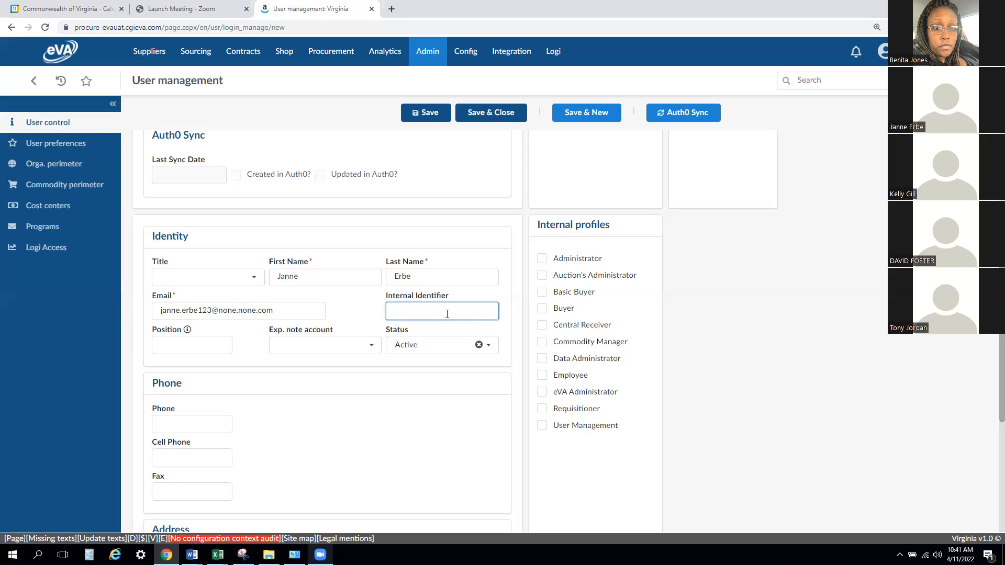
pyautogui.click(224, 345)
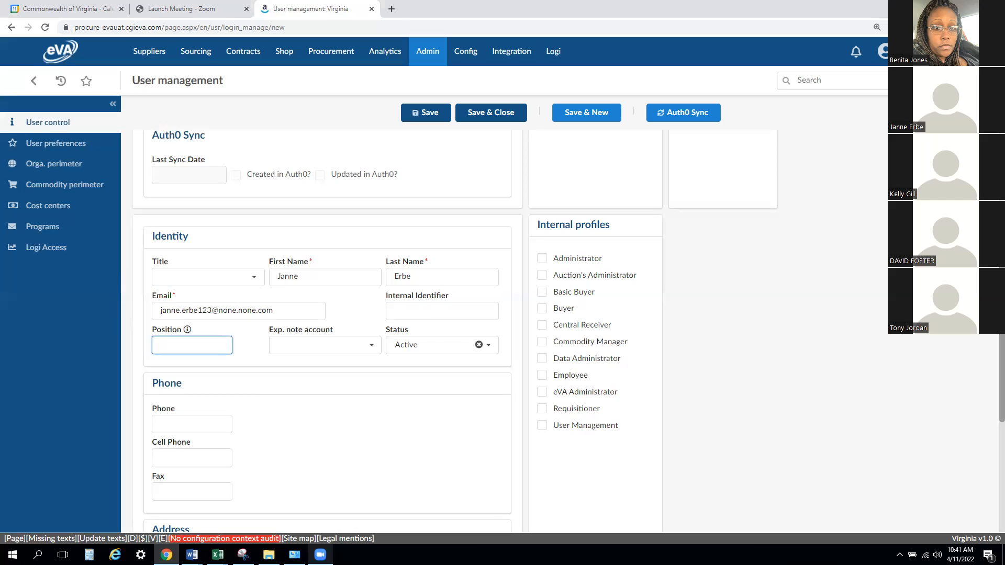
pyautogui.write('Buyer')
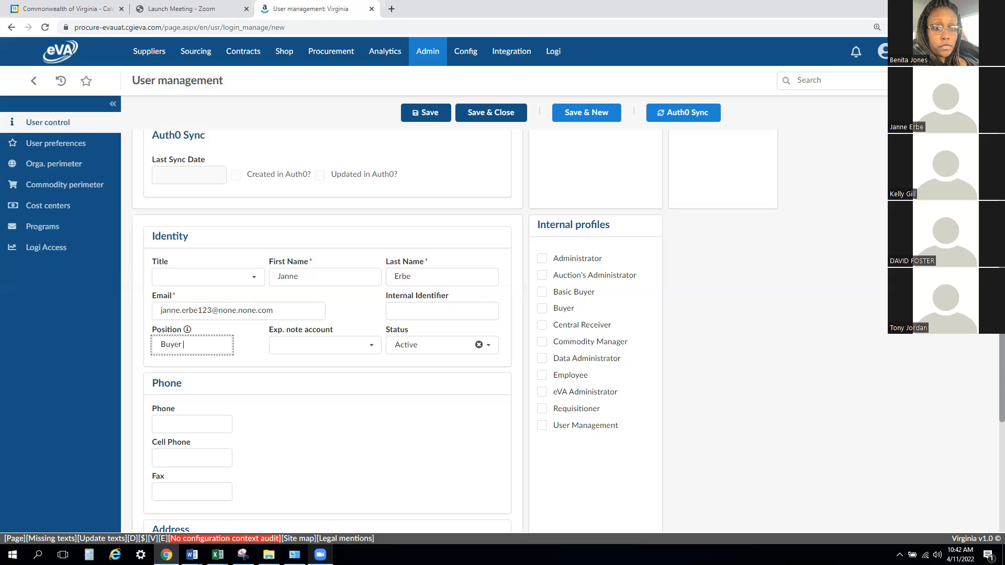
pyautogui.press('BackSpace')
pyautogui.press('BackSpace')
pyautogui.press('BackSpace')
pyautogui.press('BackSpace')
pyautogui.press('BackSpace')
# - Fill in the new user's main phone number in the Phone section
pyautogui.scroll(-4, 235, 325)
pyautogui.click(213, 196)
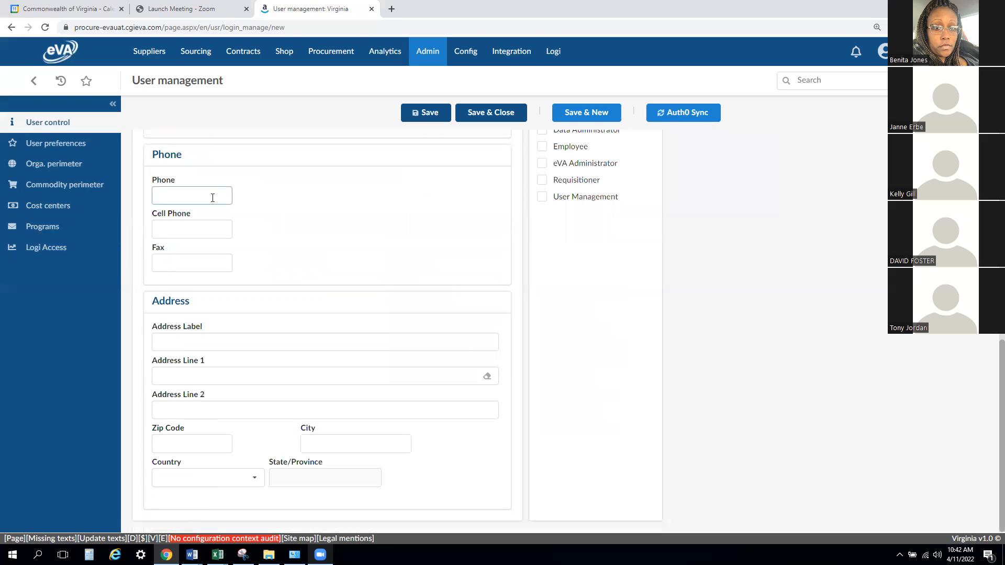
pyautogui.write('302')
pyautogui.write('-')
pyautogui.press('BackSpace')
pyautogui.press('BackSpace')
pyautogui.press('BackSpace')
pyautogui.click(988, 393)
pyautogui.scroll(3, 1000, 444)
pyautogui.scroll(2, 1000, 443)
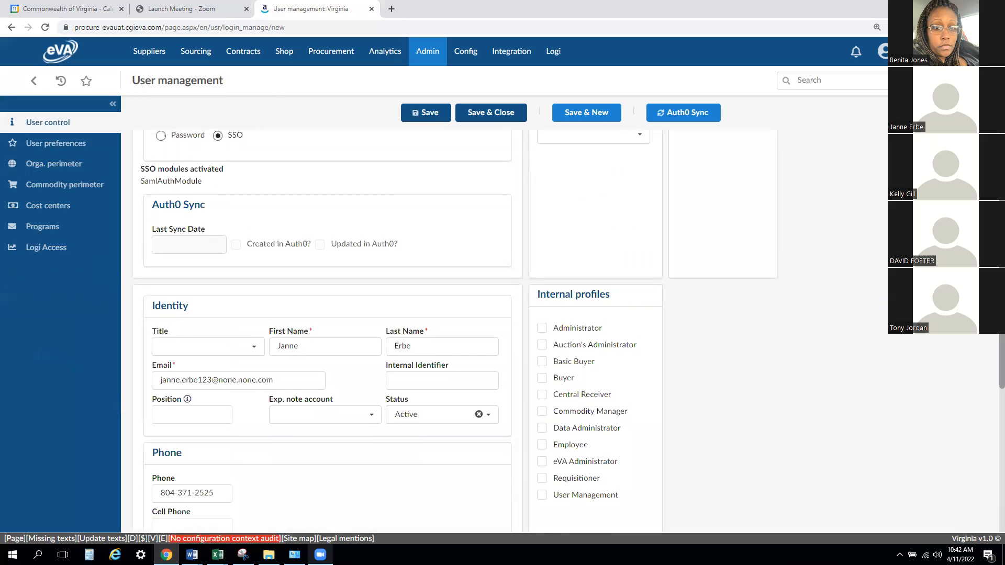
pyautogui.scroll(3, 1000, 444)
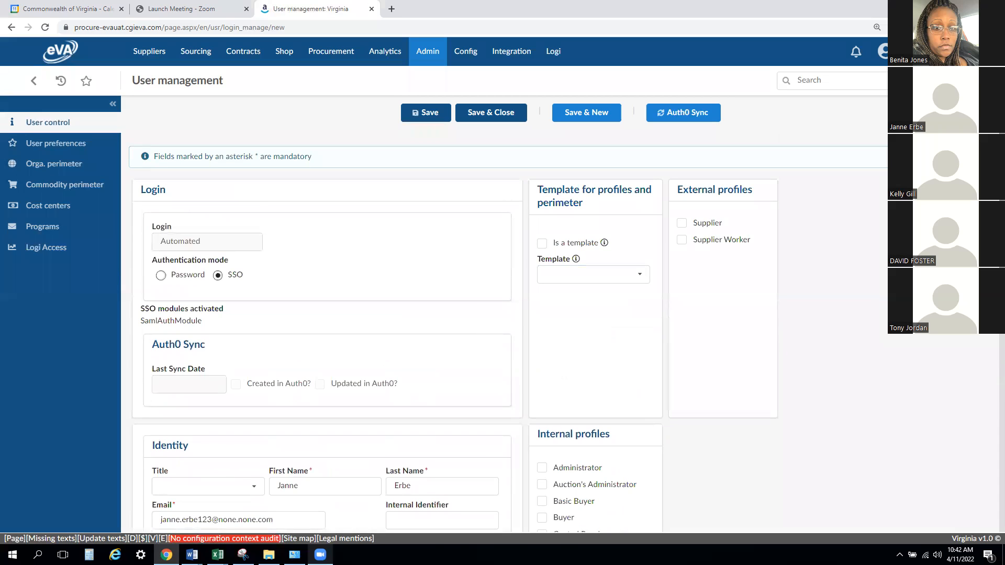
pyautogui.scroll(-1, 610, 154)
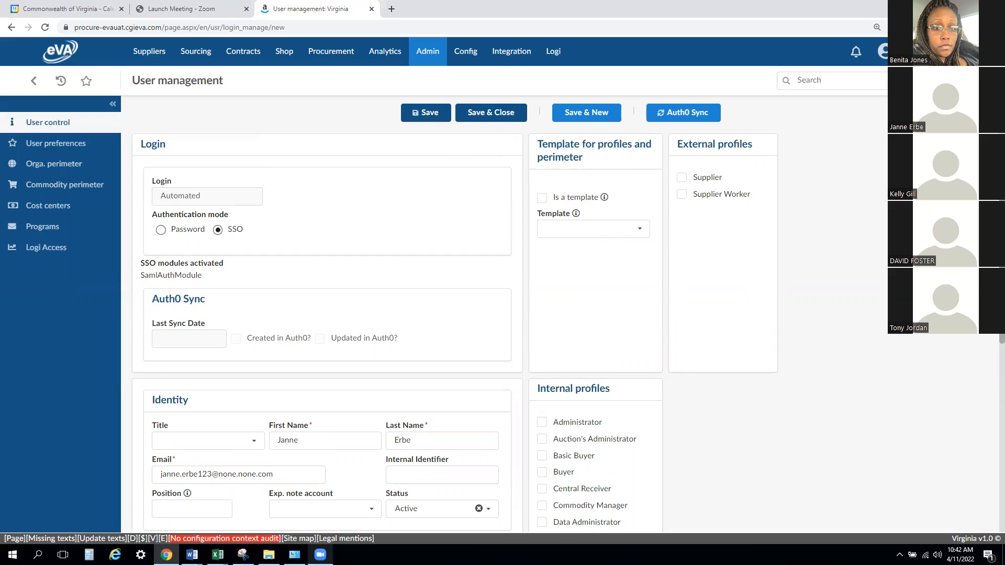
pyautogui.moveTo(1002, 314); pyautogui.dragTo(1002, 314)
pyautogui.moveTo(1001, 242); pyautogui.dragTo(1002, 322)
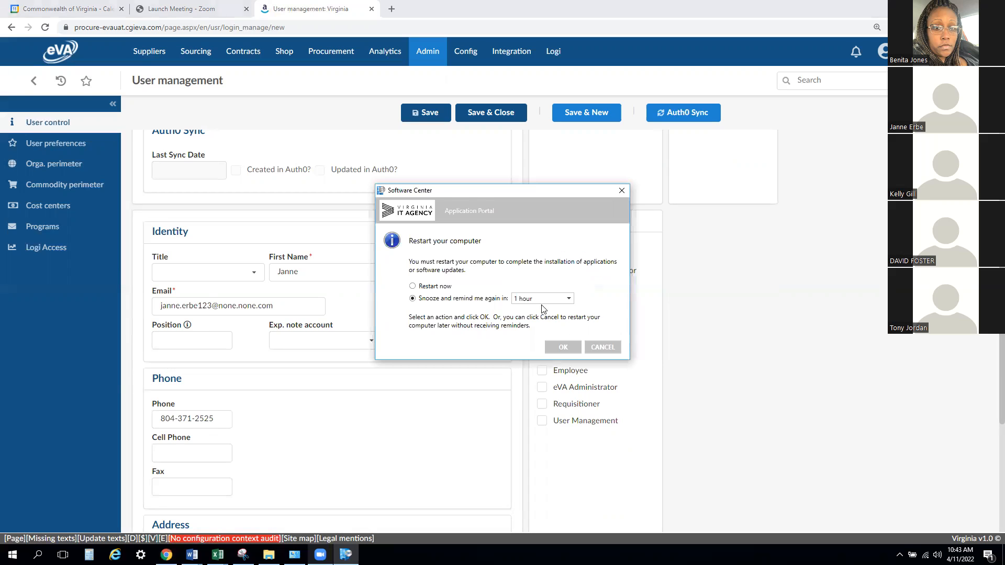
# - Choose a snooze interval for the Software Center restart reminder and confirm it
pyautogui.click(541, 300)
pyautogui.click(529, 334)
pyautogui.click(563, 347)
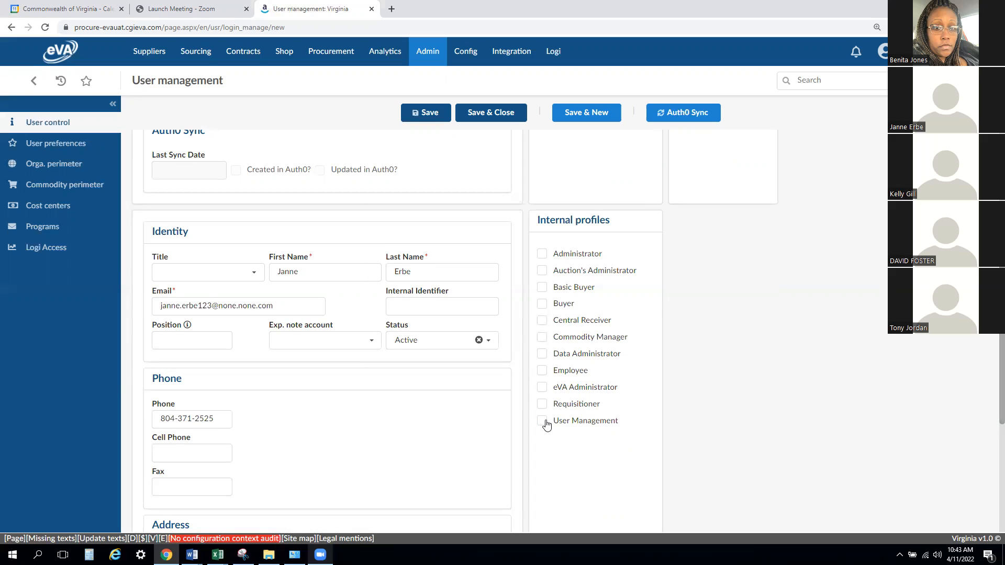
# - Assign the Employee internal profile to the new user
pyautogui.click(542, 371)
pyautogui.moveTo(1000, 380); pyautogui.dragTo(999, 328)
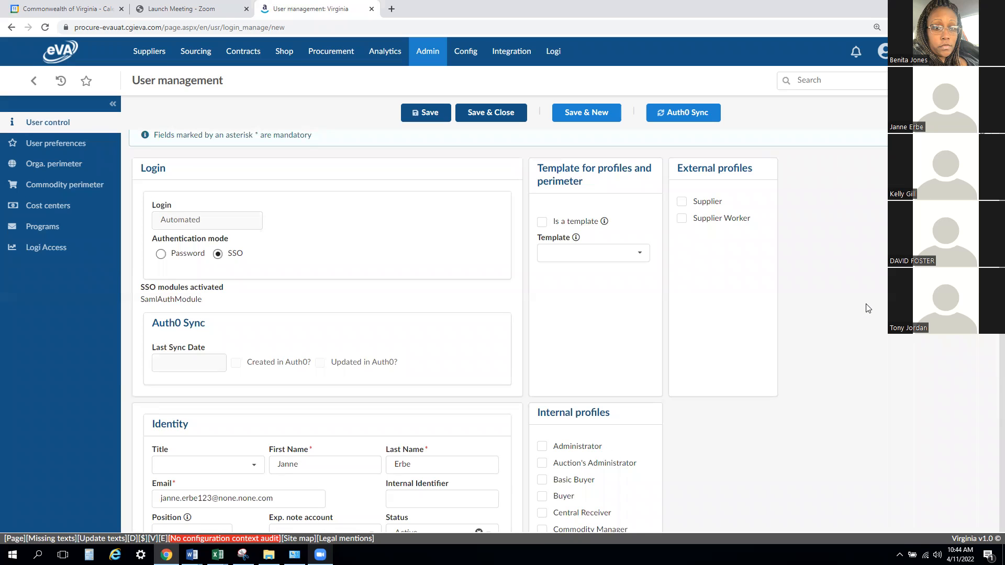
pyautogui.scroll(-2, 867, 308)
pyautogui.scroll(-3, 868, 314)
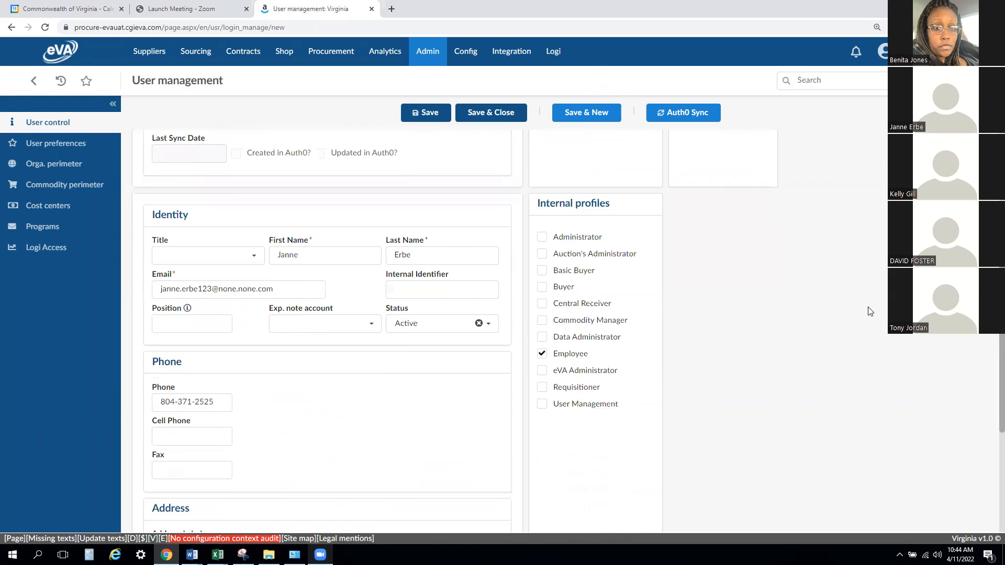
pyautogui.scroll(3, 866, 322)
pyautogui.scroll(1, 870, 330)
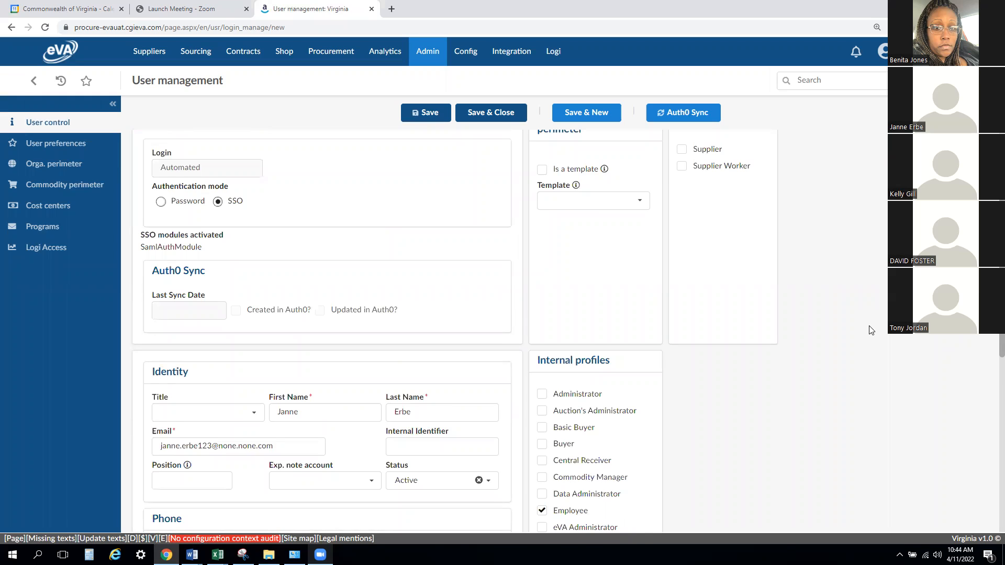
# - Open the user's organizational perimeter and expand the eVA-Wide hierarchy through Commerce and Trade to the Board of Accountancy entities
pyautogui.click(40, 169)
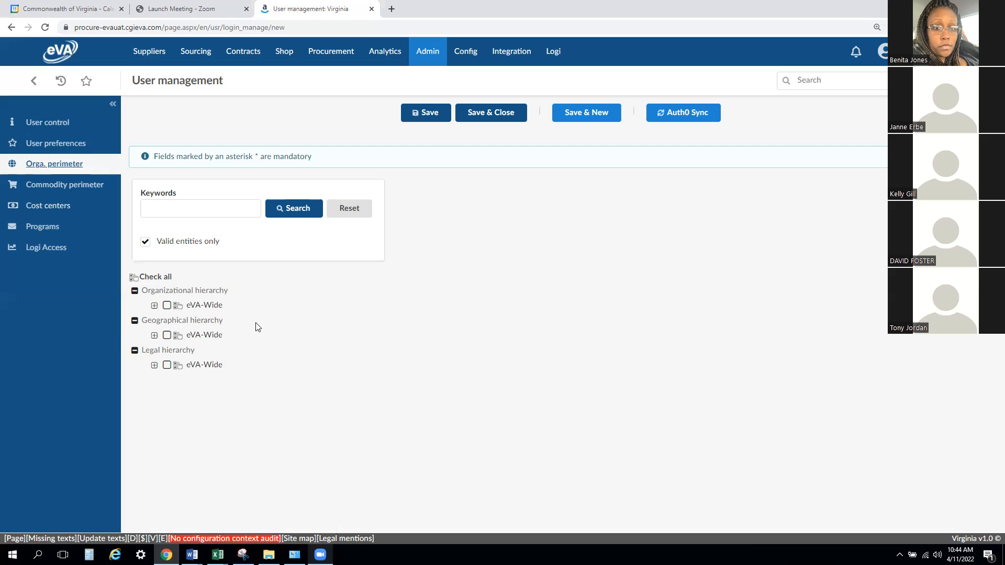
pyautogui.moveTo(240, 291); pyautogui.dragTo(153, 294)
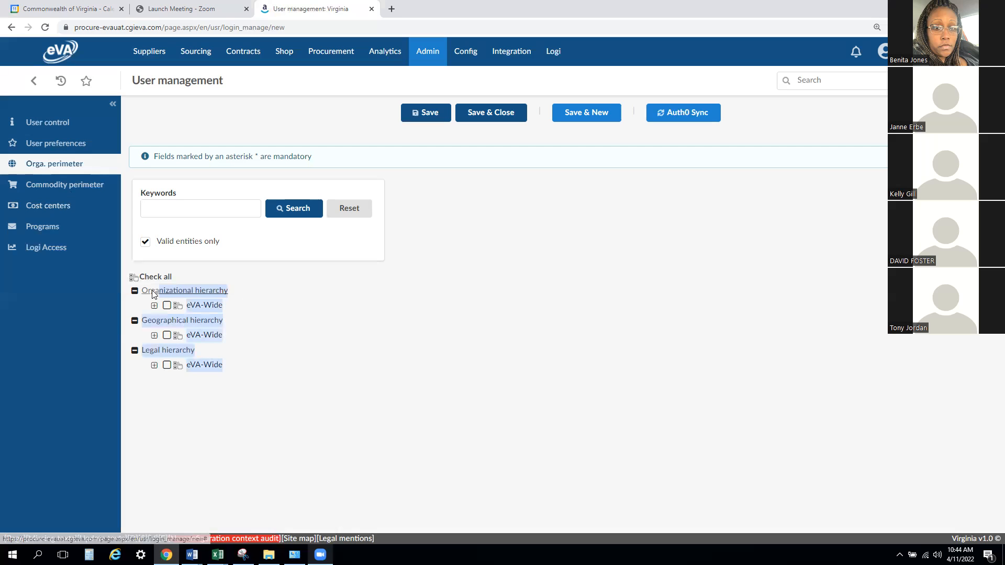
pyautogui.click(276, 295)
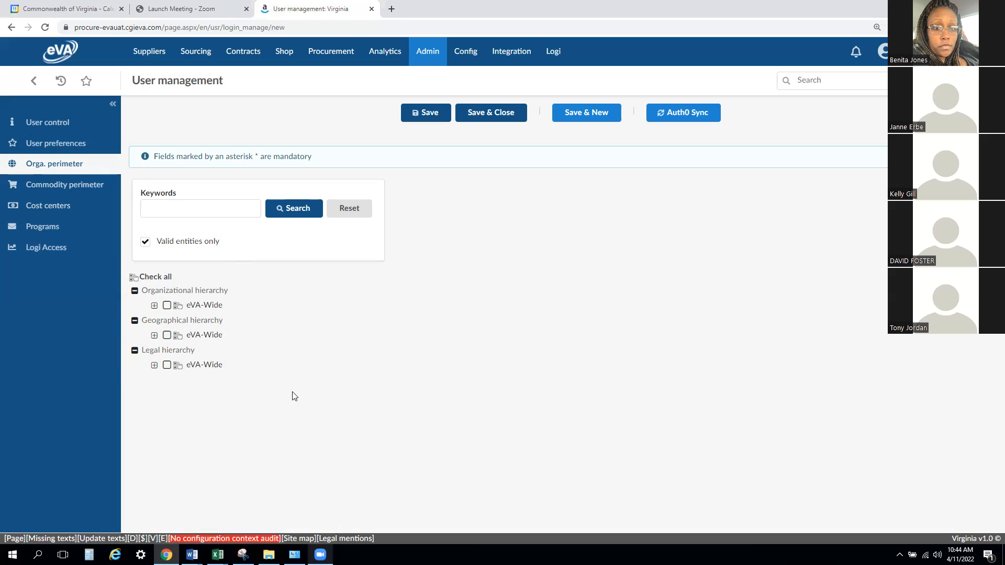
pyautogui.click(154, 306)
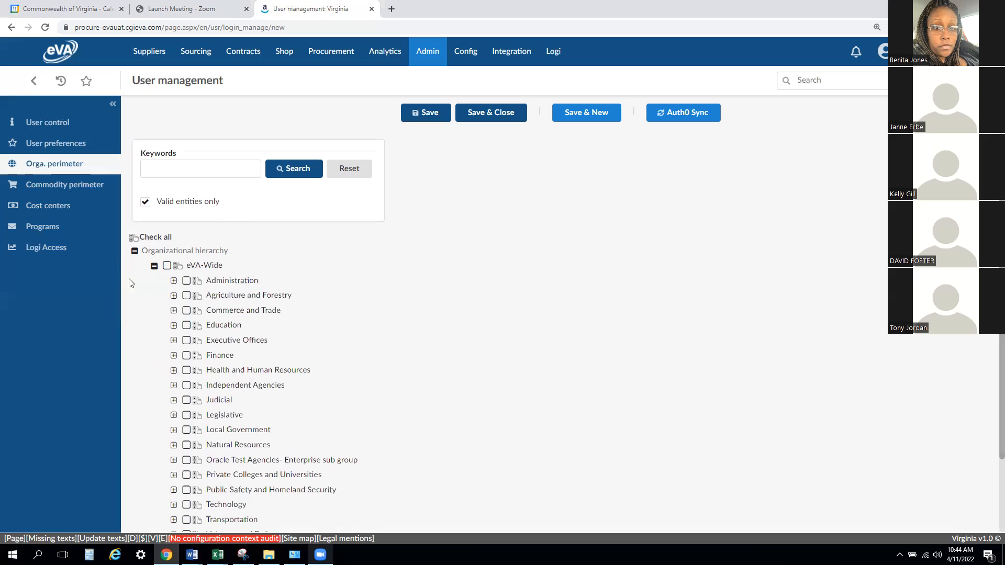
pyautogui.click(174, 280)
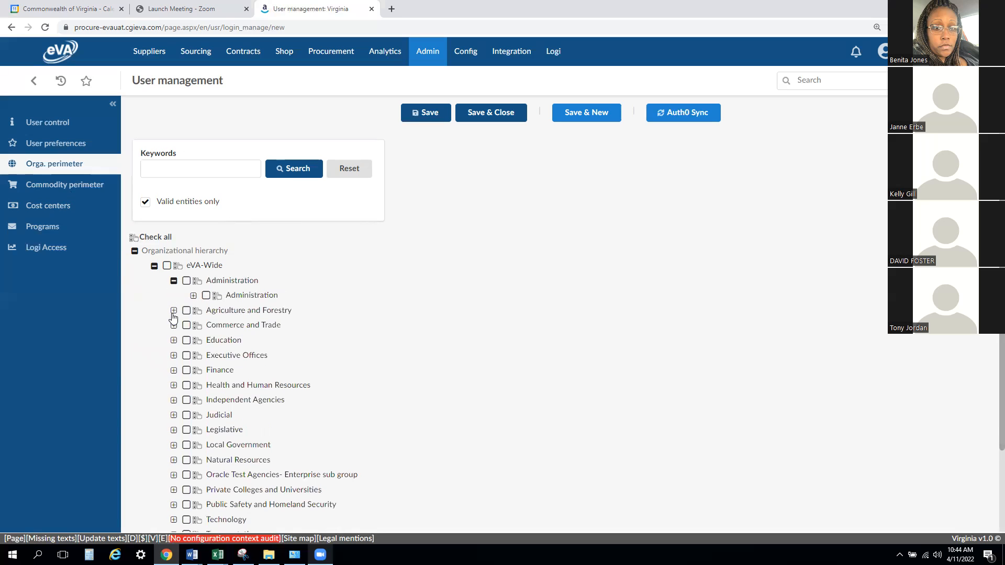
pyautogui.click(174, 310)
pyautogui.click(174, 340)
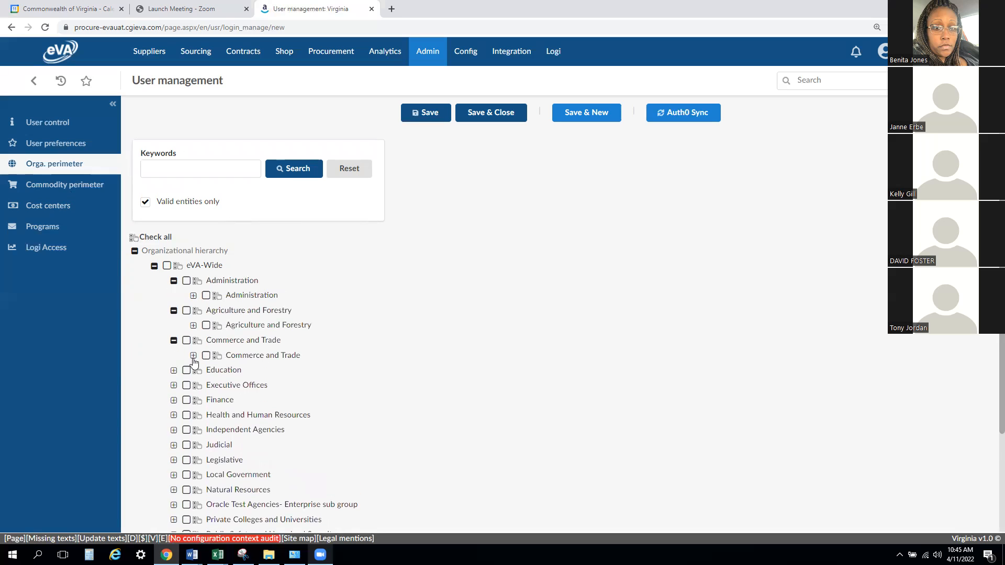
pyautogui.click(193, 356)
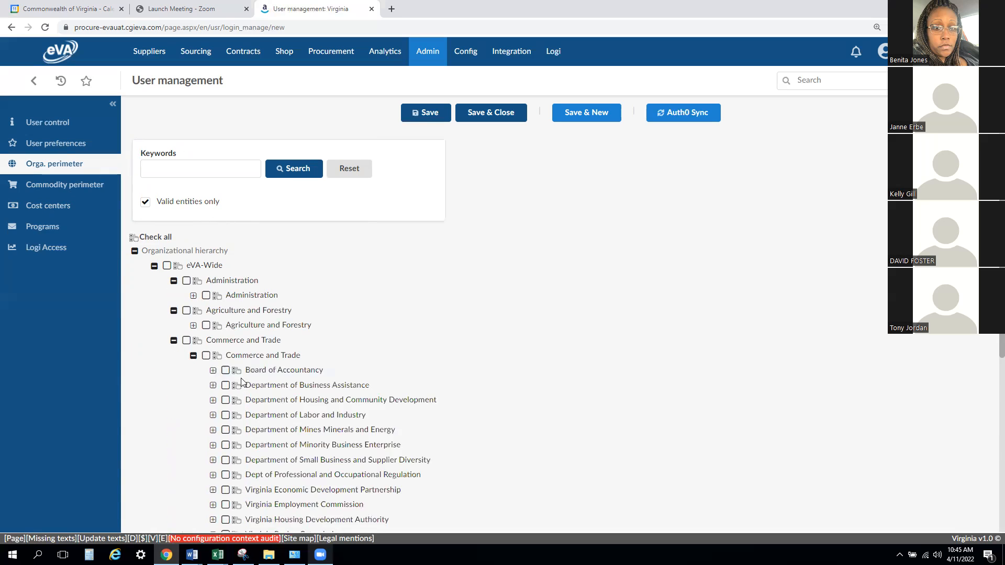
pyautogui.click(214, 373)
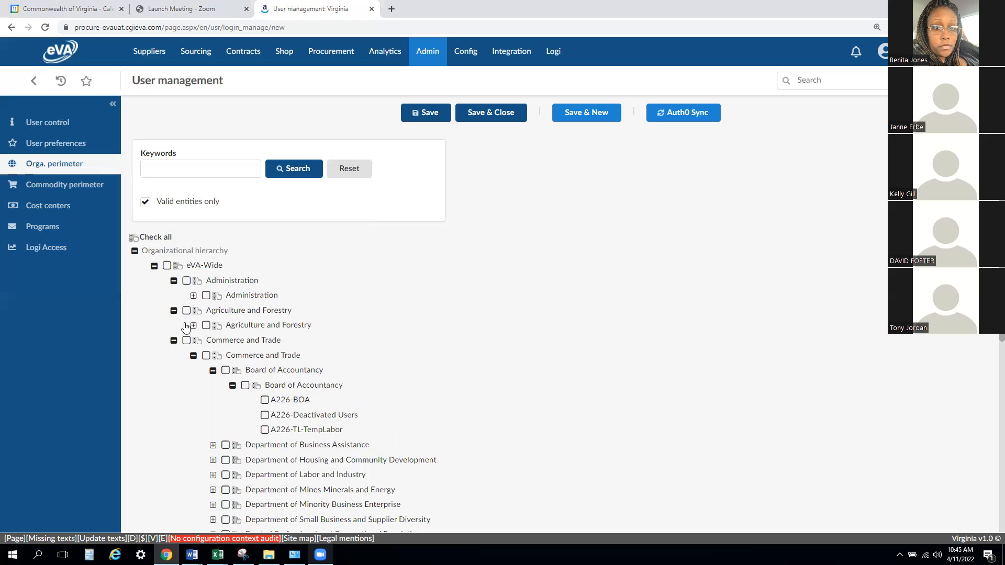
# - Enter A226 as the perimeter search keyword and clear it again without searching
pyautogui.click(150, 173)
pyautogui.write('A226')
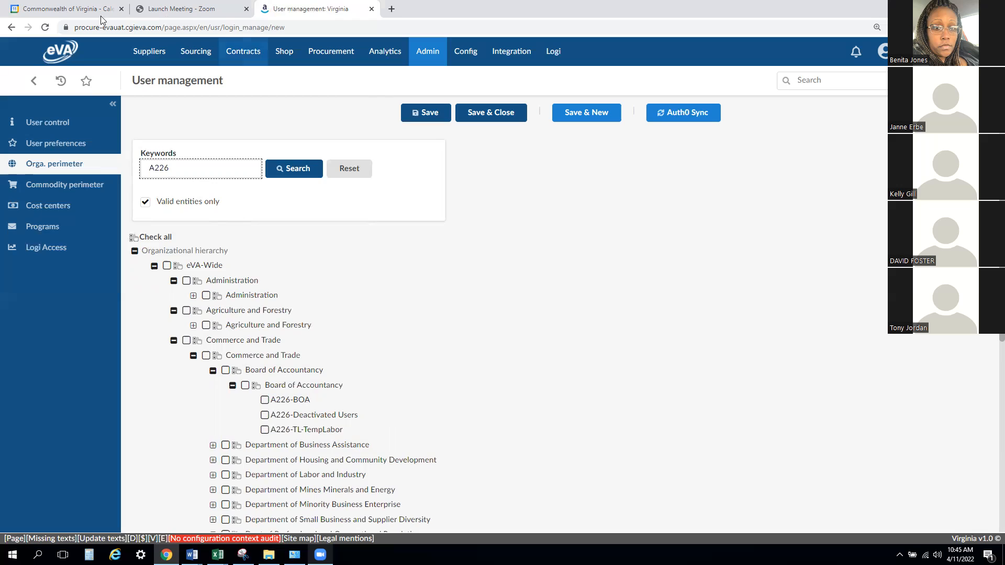
pyautogui.doubleClick(141, 167)
pyautogui.press('BackSpace')
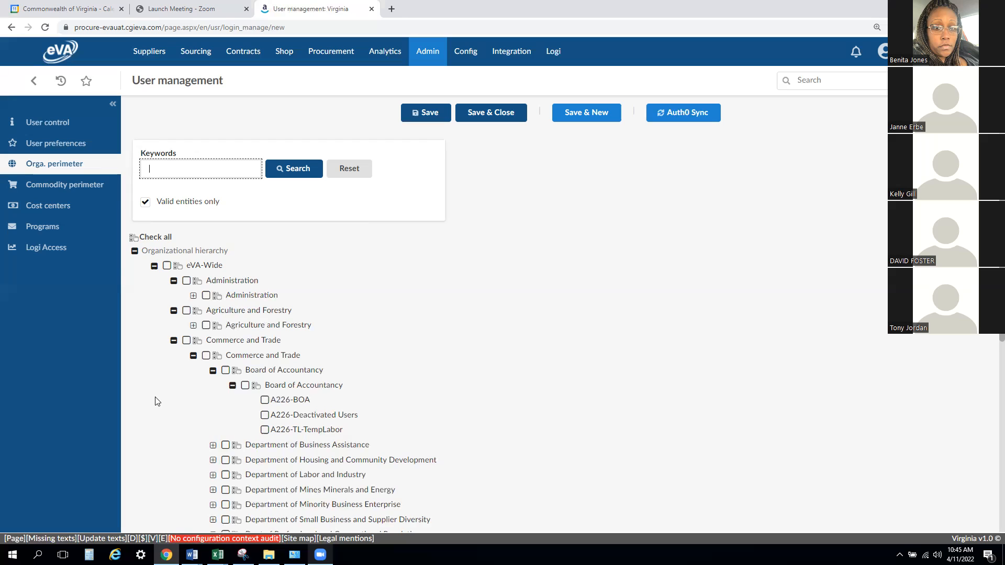
# - Select A226-BOA, A226-Deactivated Users and A226-TL-TempLabor under Board of Accountancy for the user's perimeter
pyautogui.click(265, 415)
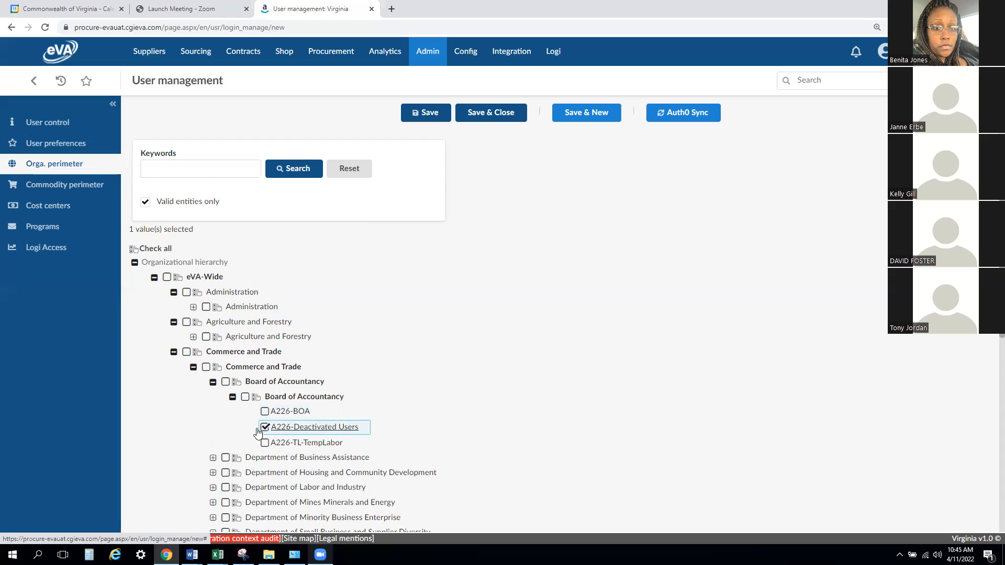
pyautogui.click(265, 427)
pyautogui.click(265, 401)
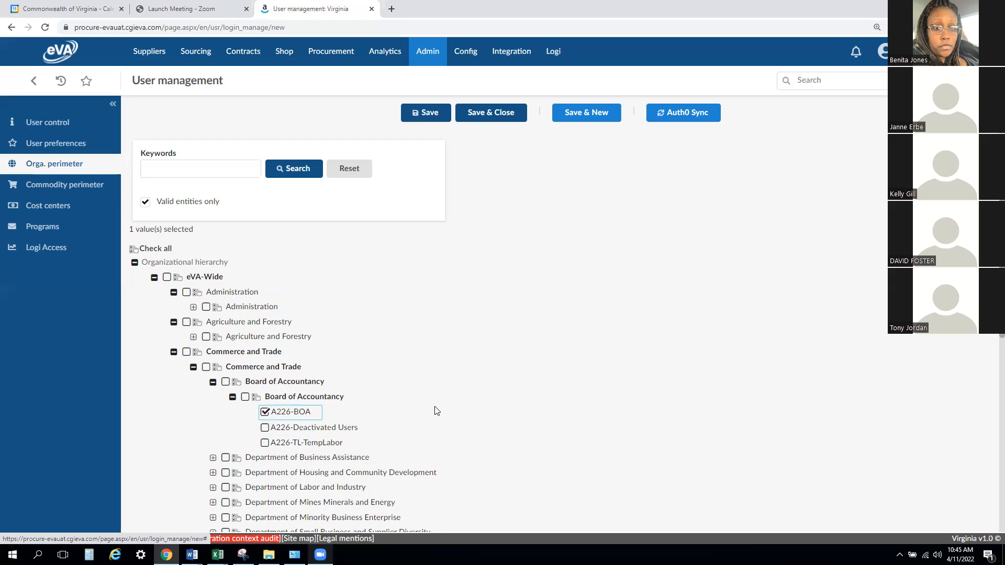
pyautogui.click(265, 427)
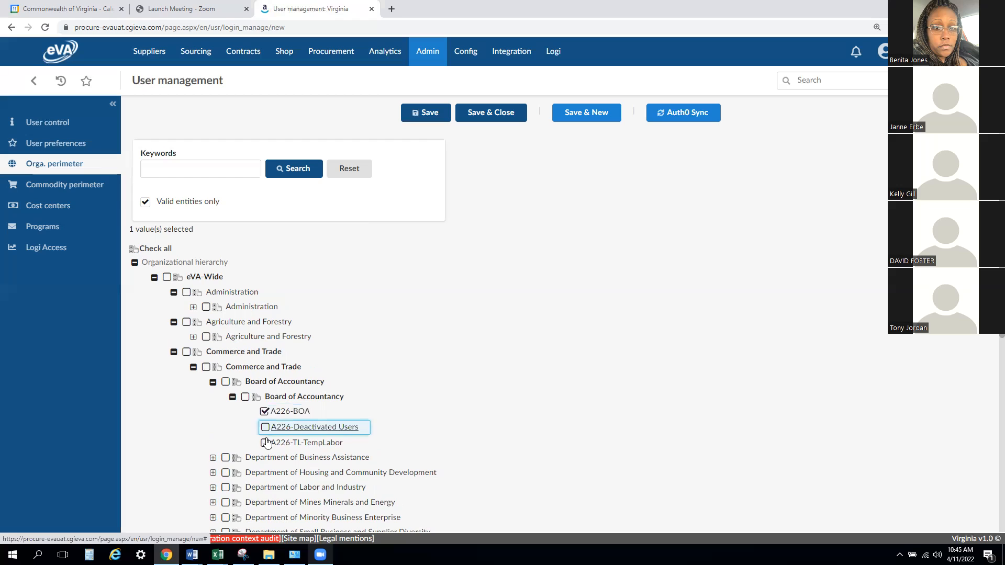
pyautogui.click(266, 443)
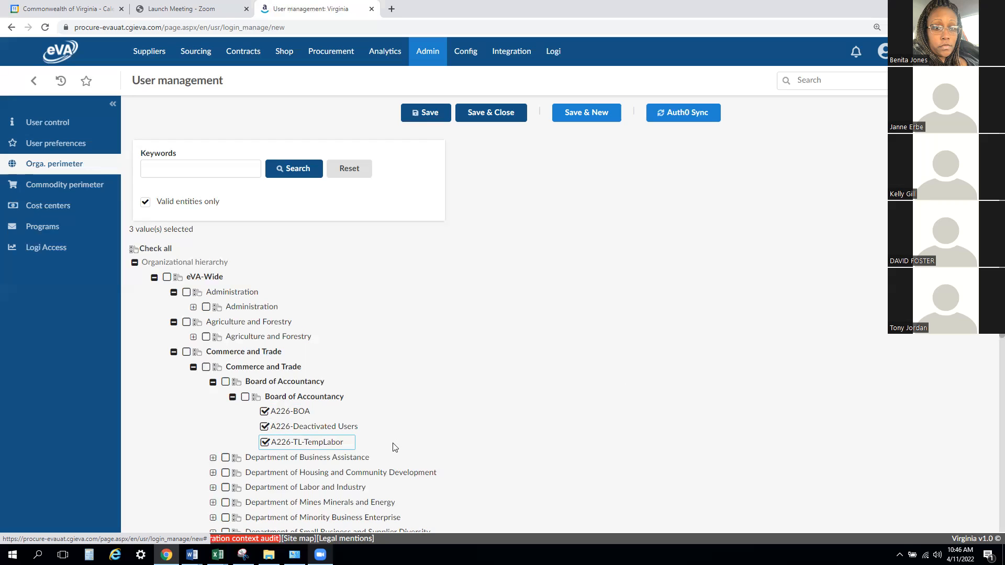
# - Add both Board of Accountancy levels, both Commerce and Trade levels and eVA-Wide to the user's organizational perimeter
pyautogui.click(257, 398)
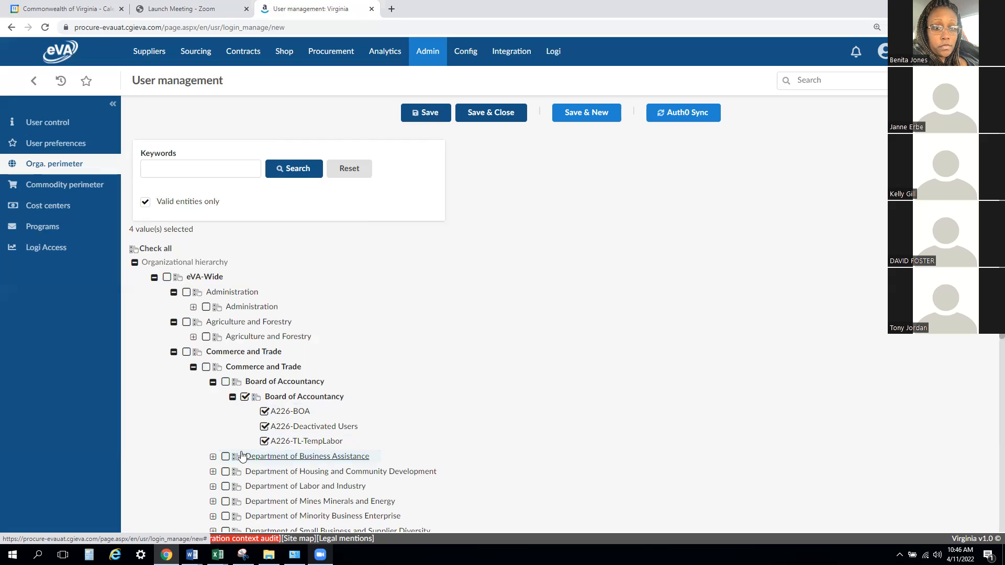
pyautogui.click(245, 397)
pyautogui.click(173, 293)
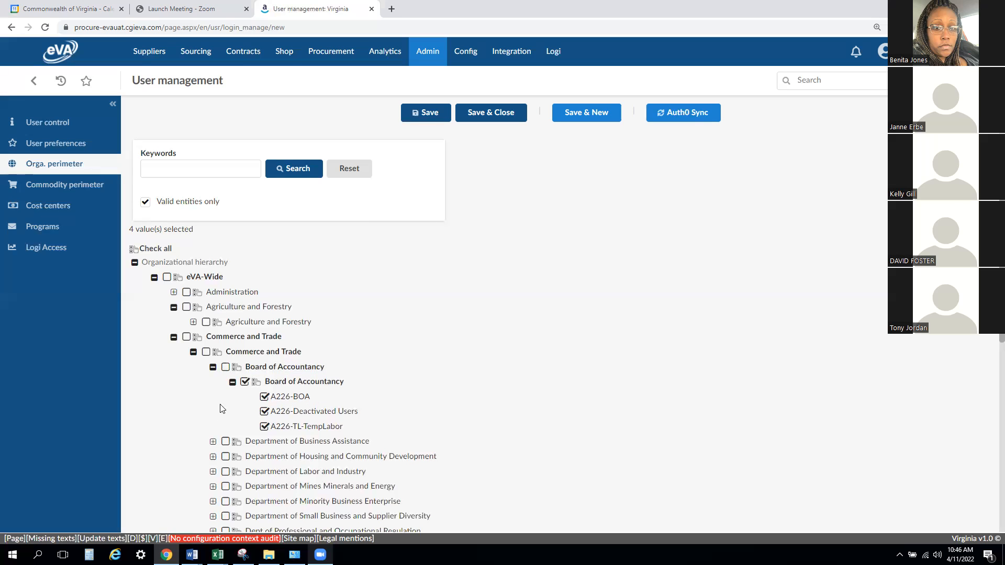
pyautogui.click(225, 368)
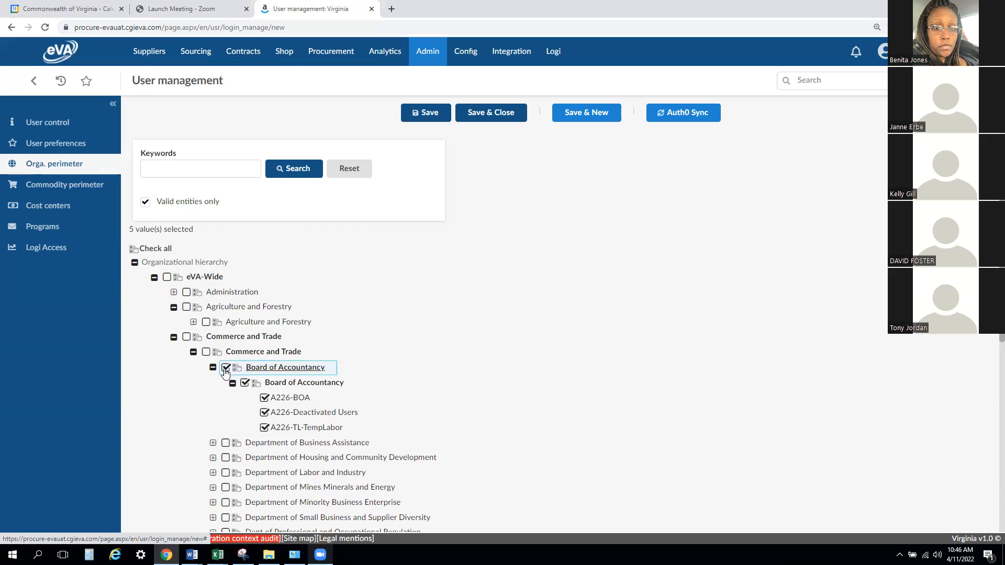
pyautogui.click(205, 353)
pyautogui.click(187, 338)
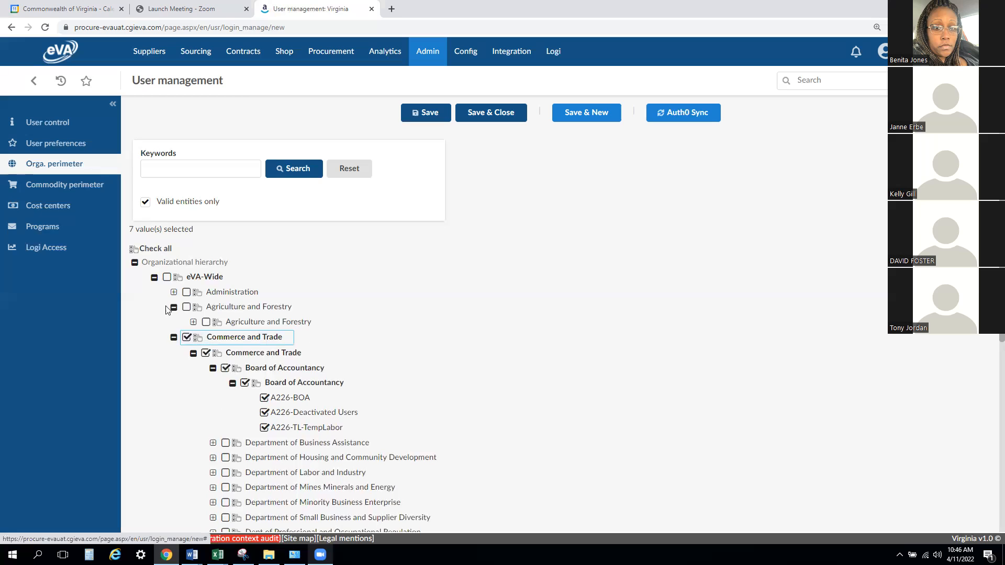
pyautogui.click(166, 278)
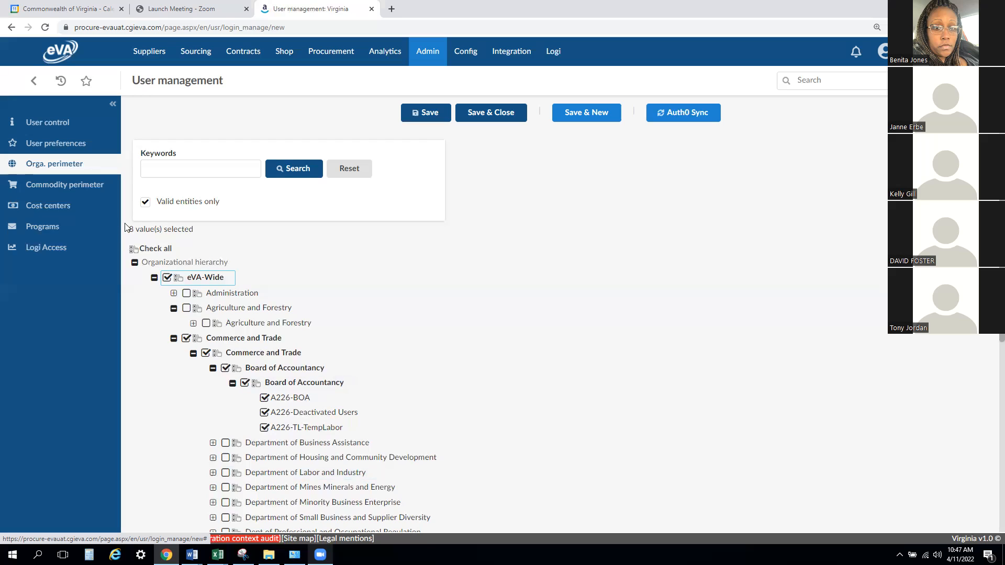
# - Save the new user with the selected organizational perimeter
pyautogui.moveTo(131, 229); pyautogui.dragTo(205, 232)
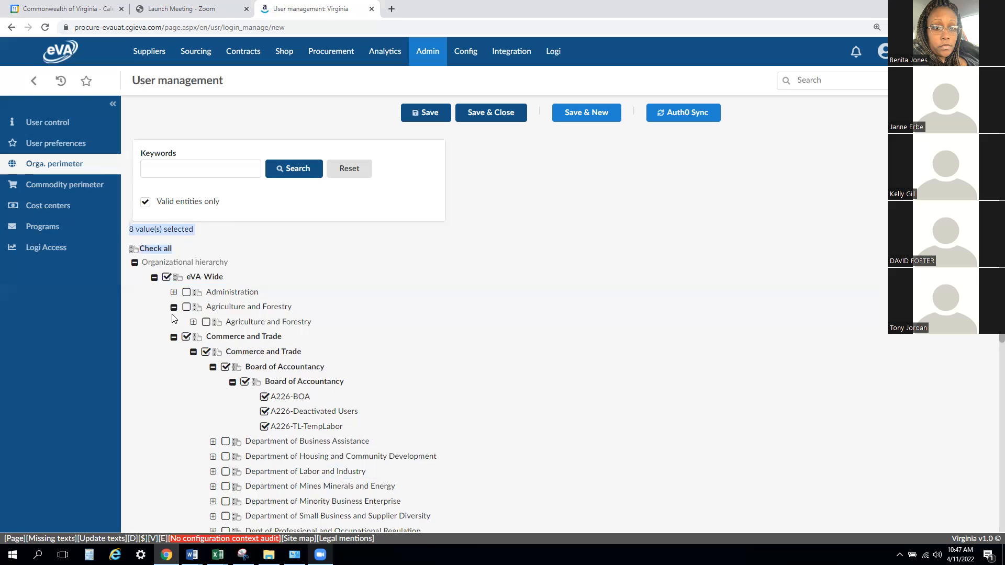
pyautogui.moveTo(134, 228); pyautogui.dragTo(134, 227)
pyautogui.click(428, 114)
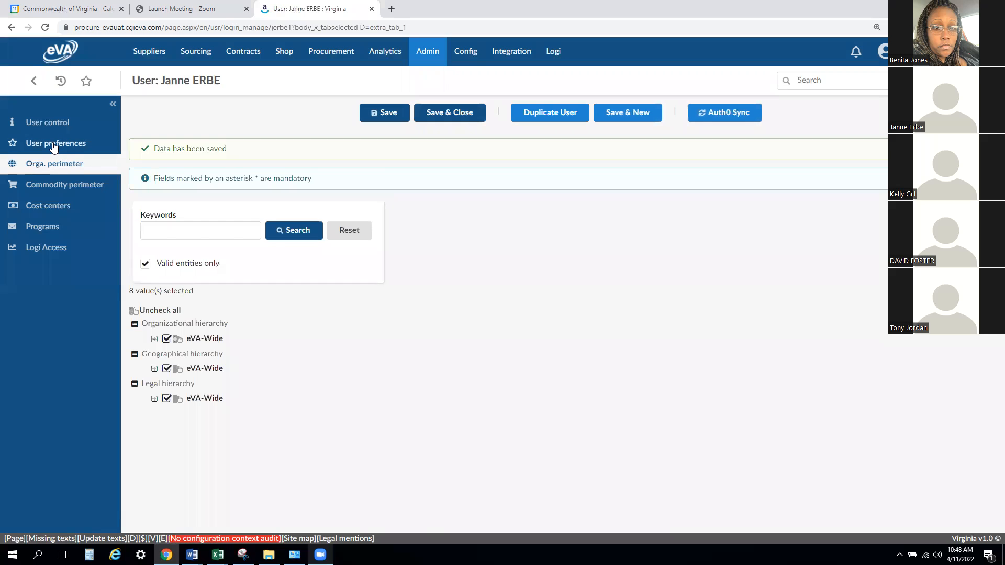
# - In the user's preferences, link the approval profiles Benefit Programs - Buyer 1, Buyer 2, Buyer 4, Buyer 3 and Buyer 1
pyautogui.click(54, 147)
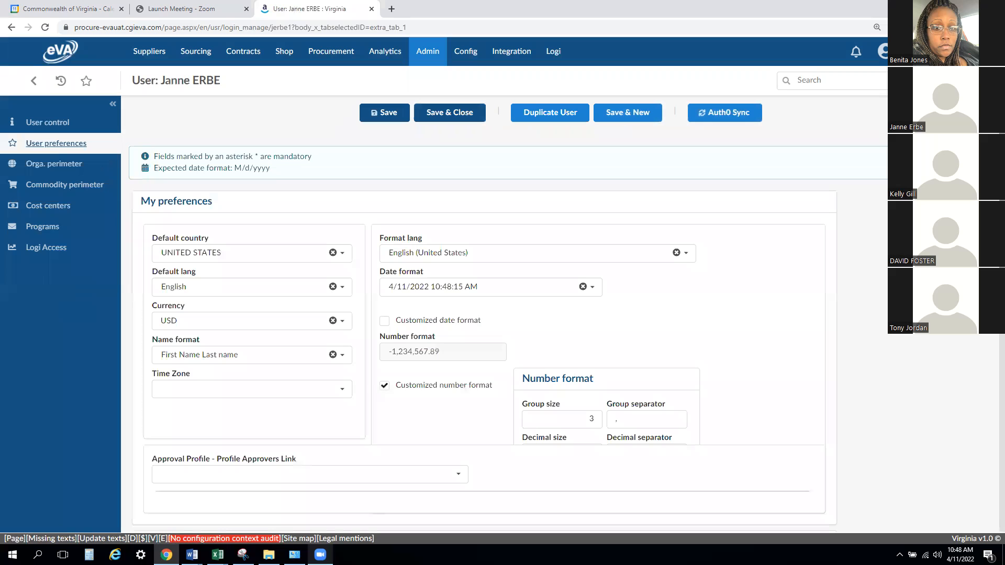
pyautogui.scroll(-1, 484, 330)
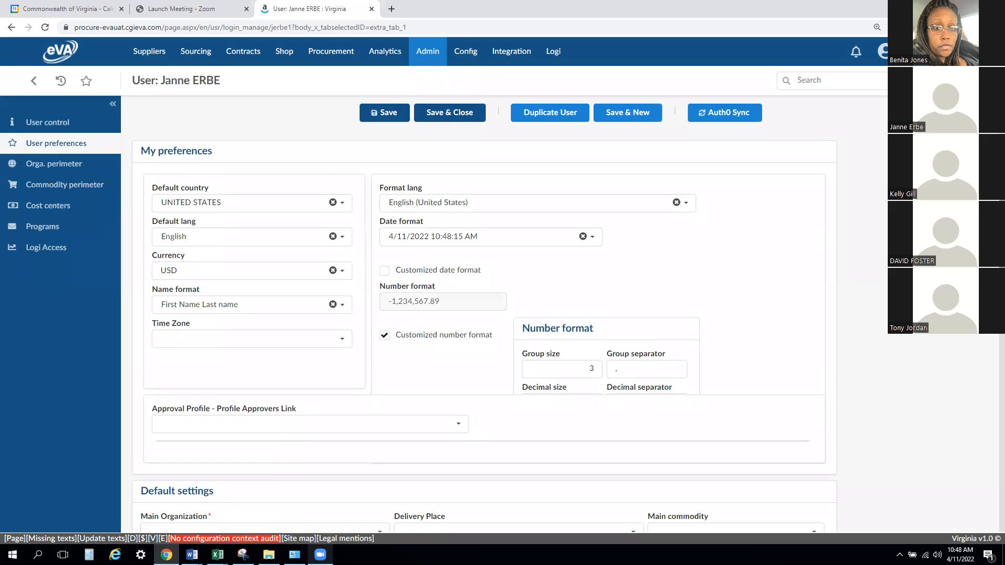
pyautogui.scroll(-2, 484, 330)
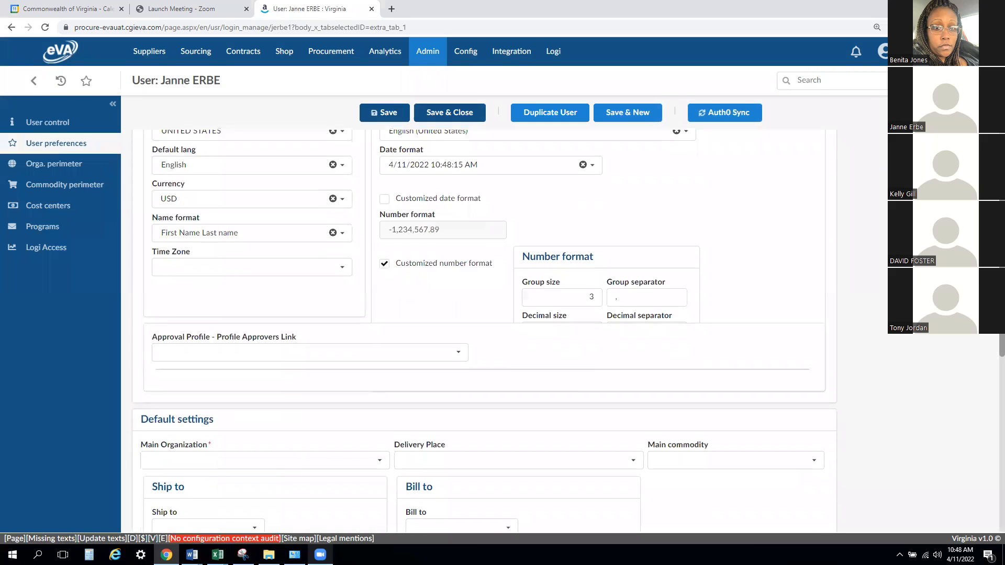
pyautogui.scroll(-3, 991, 365)
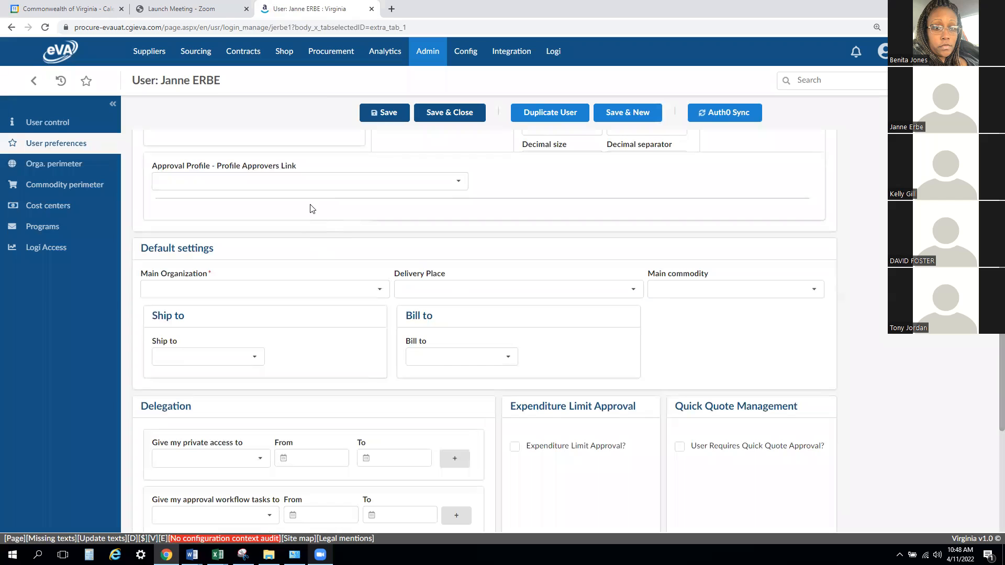
pyautogui.click(303, 183)
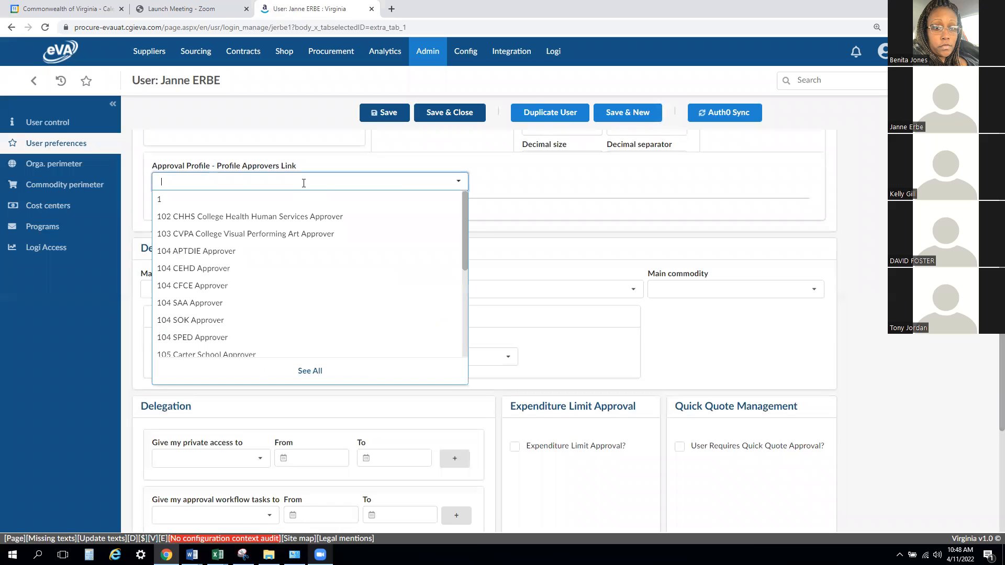
pyautogui.write('Buyer')
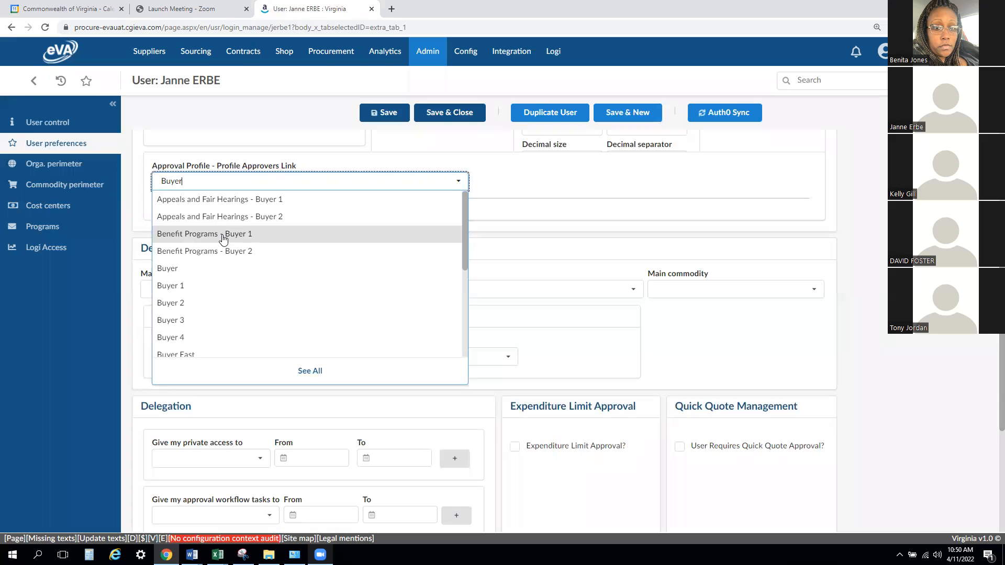
pyautogui.click(222, 235)
pyautogui.click(176, 277)
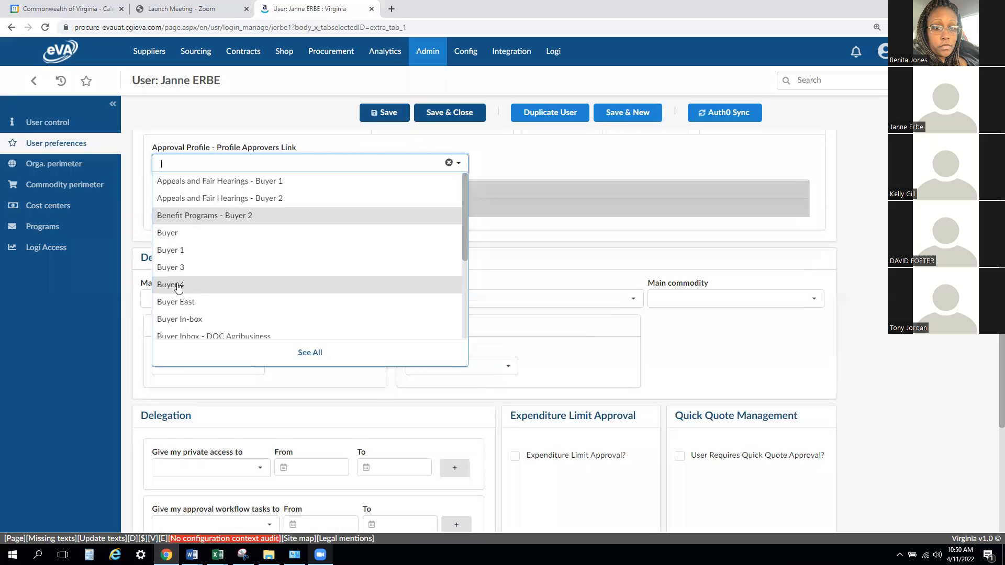
pyautogui.click(178, 288)
pyautogui.click(176, 253)
pyautogui.click(176, 253)
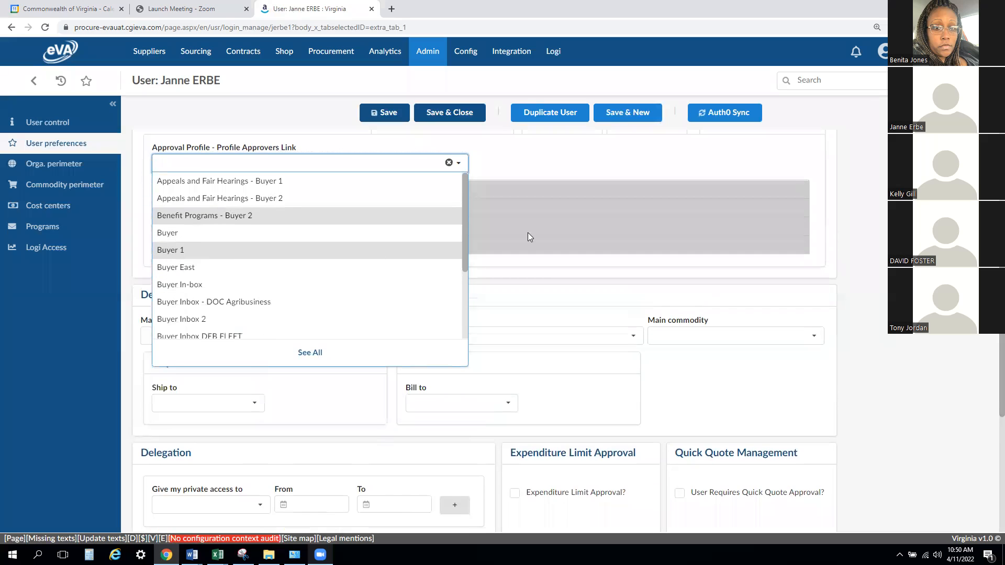
pyautogui.click(584, 163)
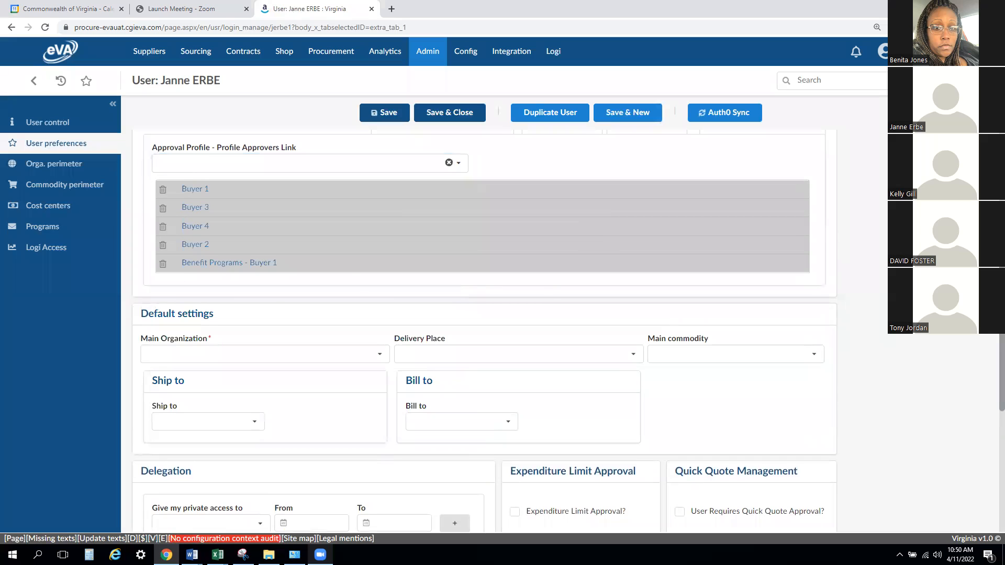
# - Set the user's default Main Organization to A226-BOA
pyautogui.scroll(-1, 367, 284)
pyautogui.scroll(-2, 193, 133)
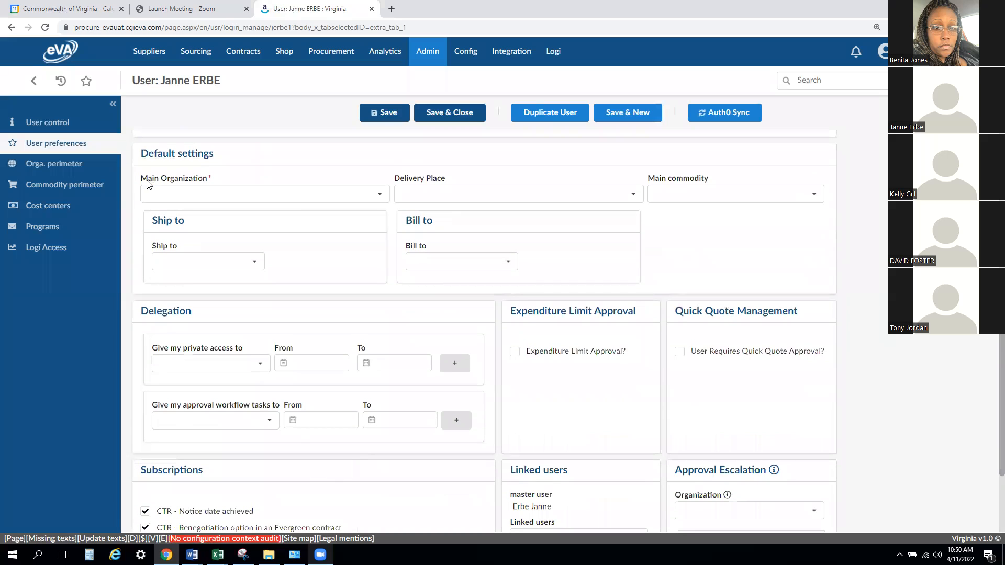
pyautogui.click(381, 196)
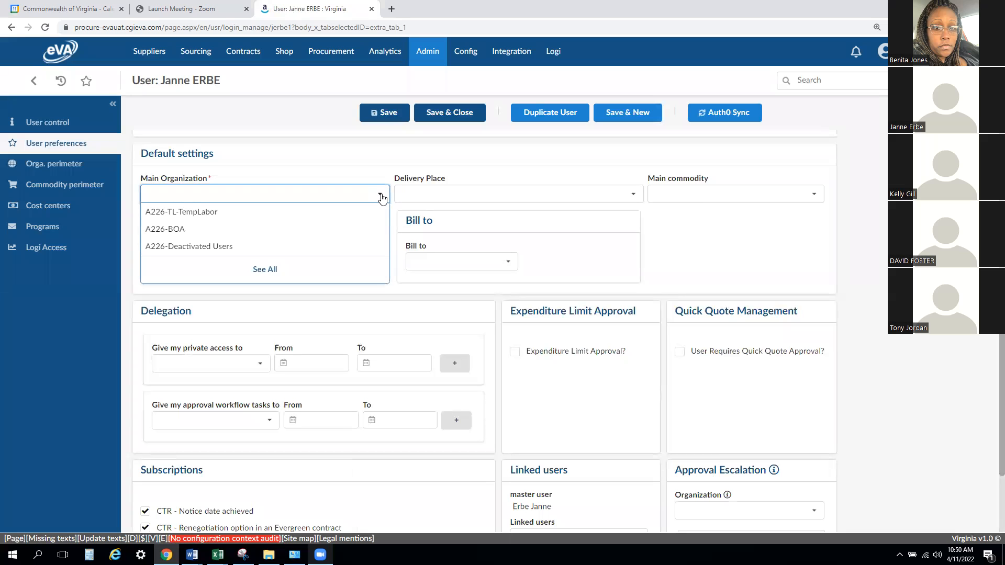
pyautogui.click(302, 228)
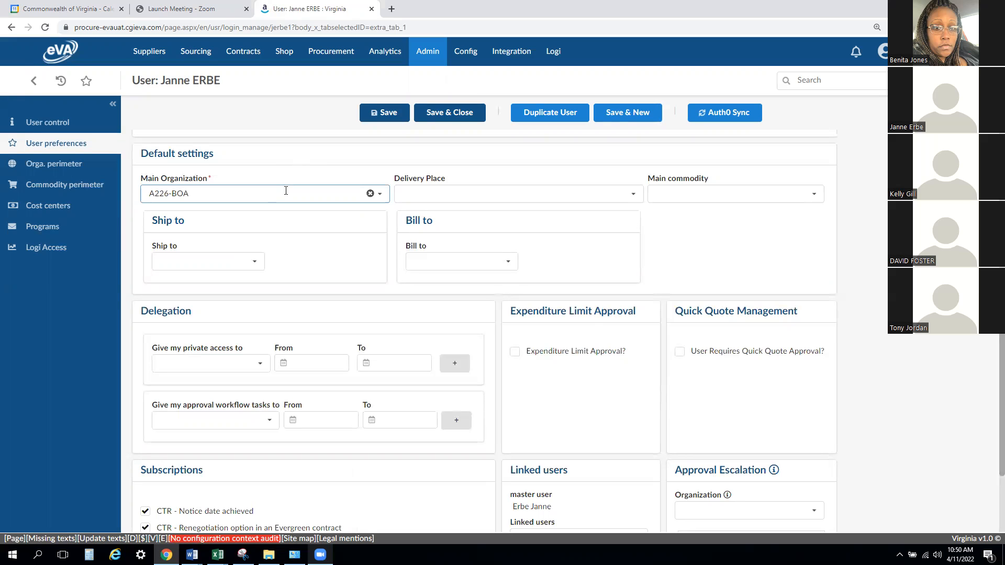
pyautogui.click(381, 195)
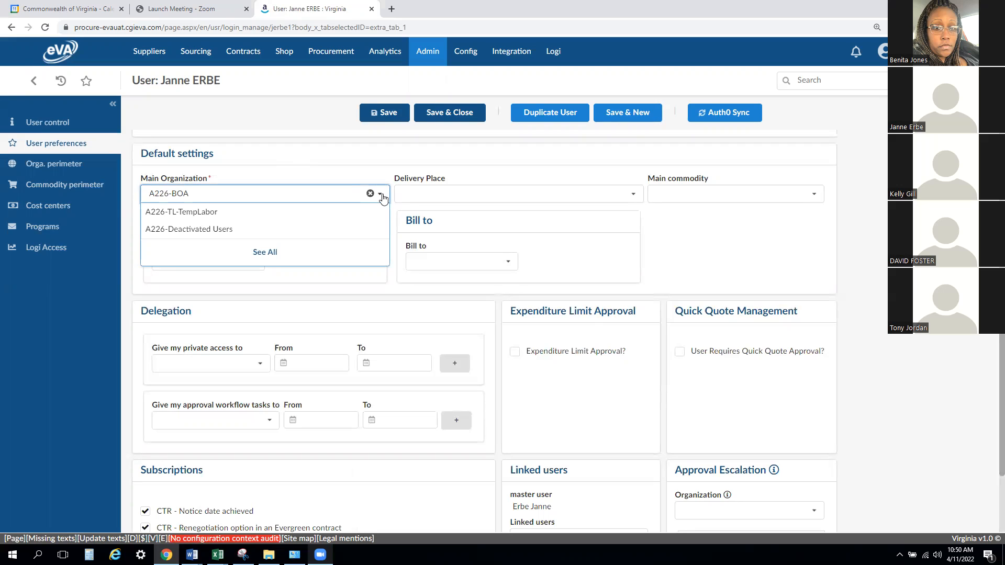
pyautogui.click(349, 176)
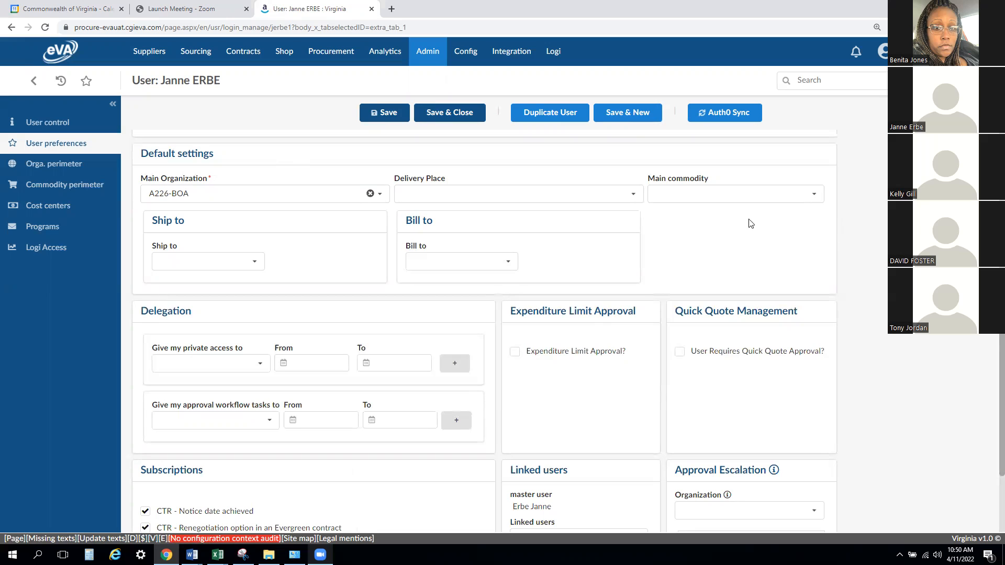
# - Set the user's default Ship to and Bill to addresses to the matching Broad Street entries in Richmond
pyautogui.click(256, 267)
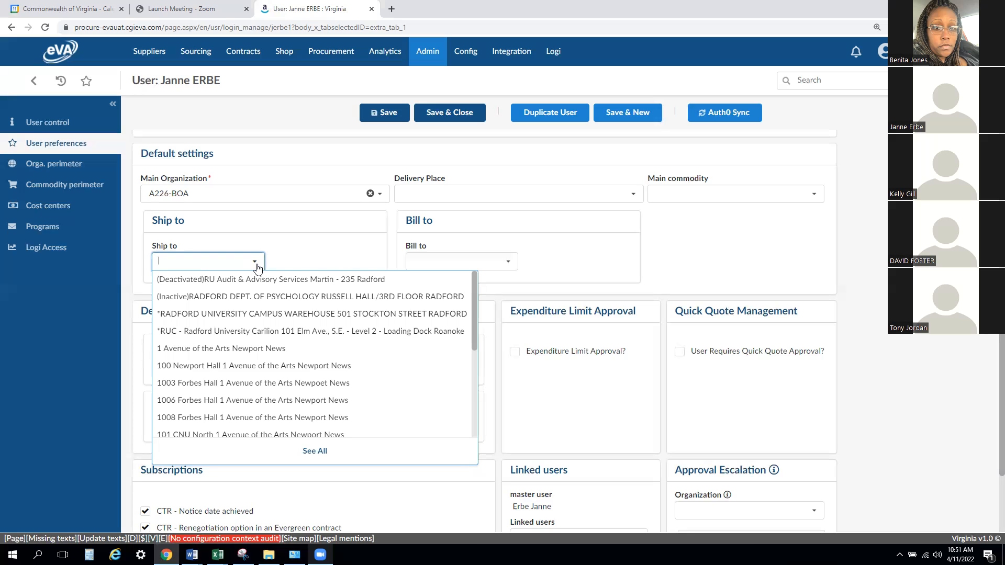
pyautogui.write('1111 E')
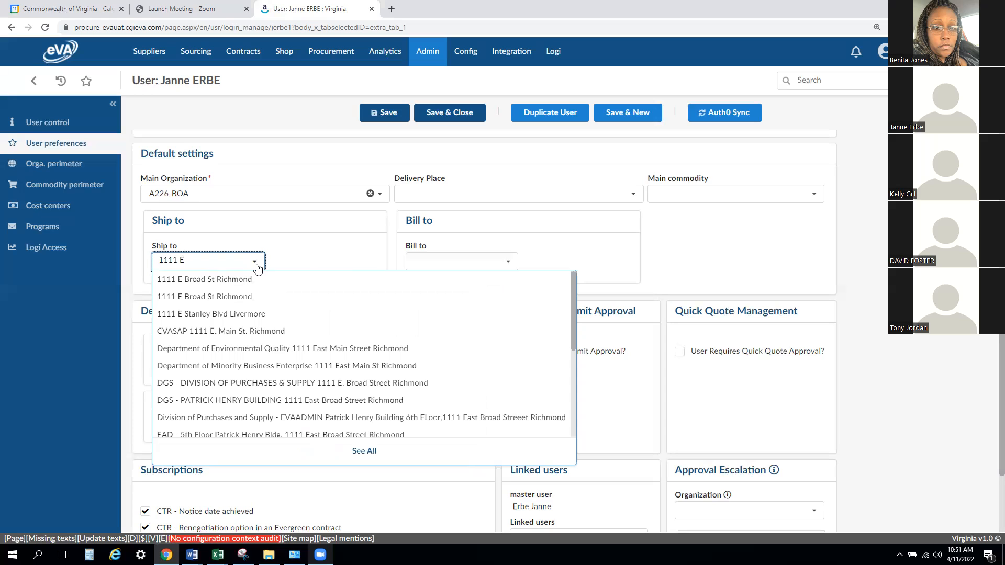
pyautogui.click(251, 281)
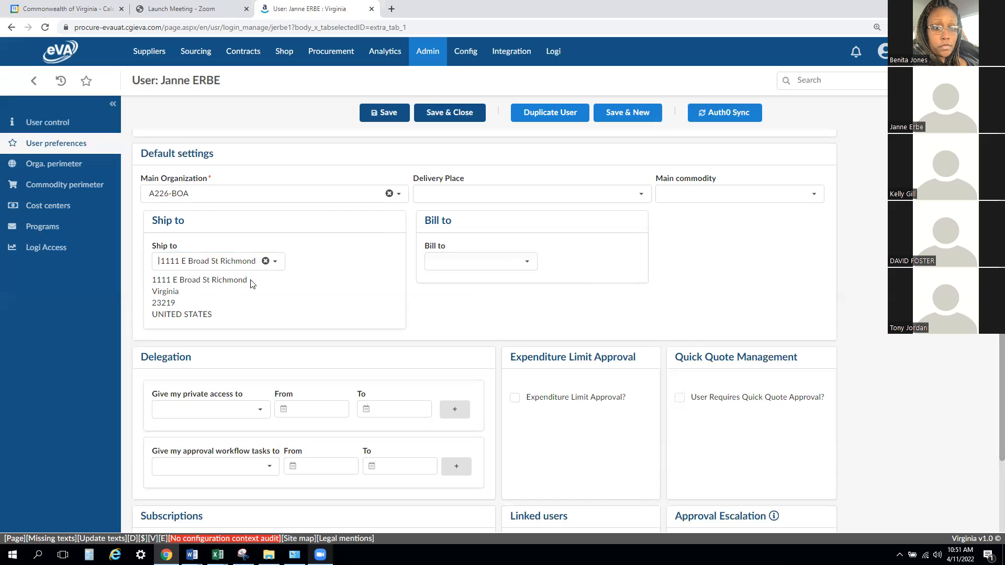
pyautogui.click(459, 265)
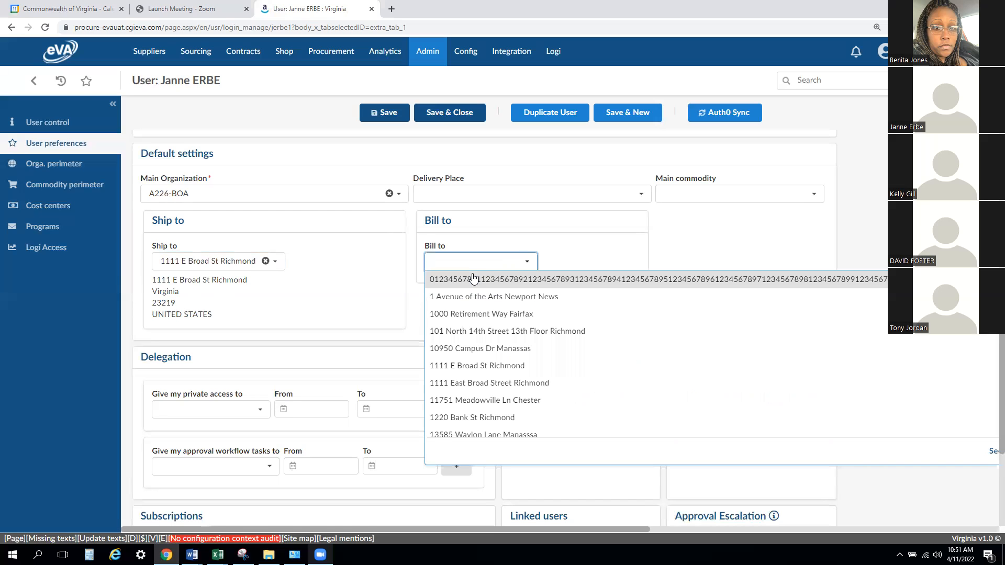
pyautogui.write('111')
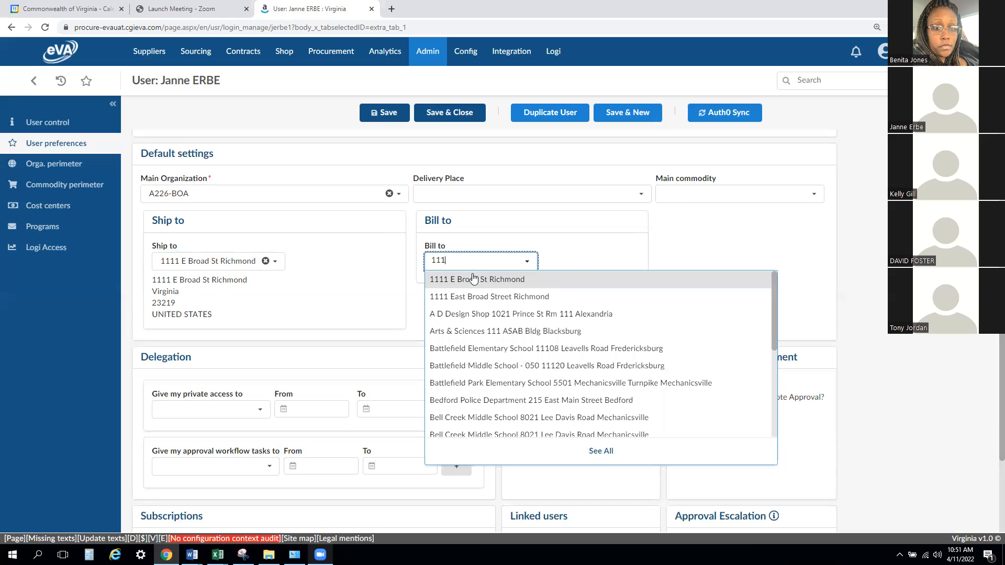
pyautogui.click(469, 297)
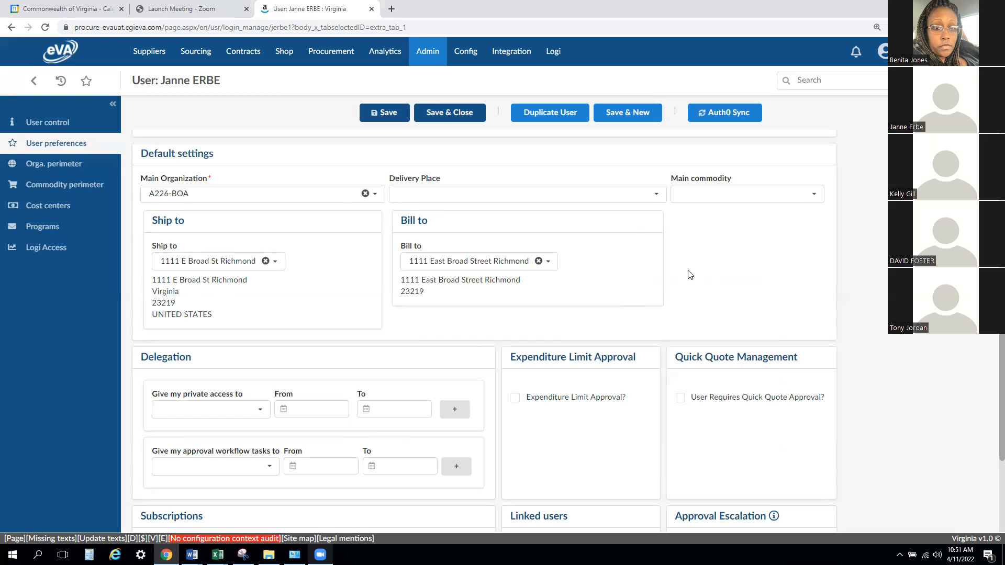
# - Enable Expenditure Limit Approval for the user, assign the expenditure limit approver and set the threshold to 100.00
pyautogui.scroll(-1, 698, 251)
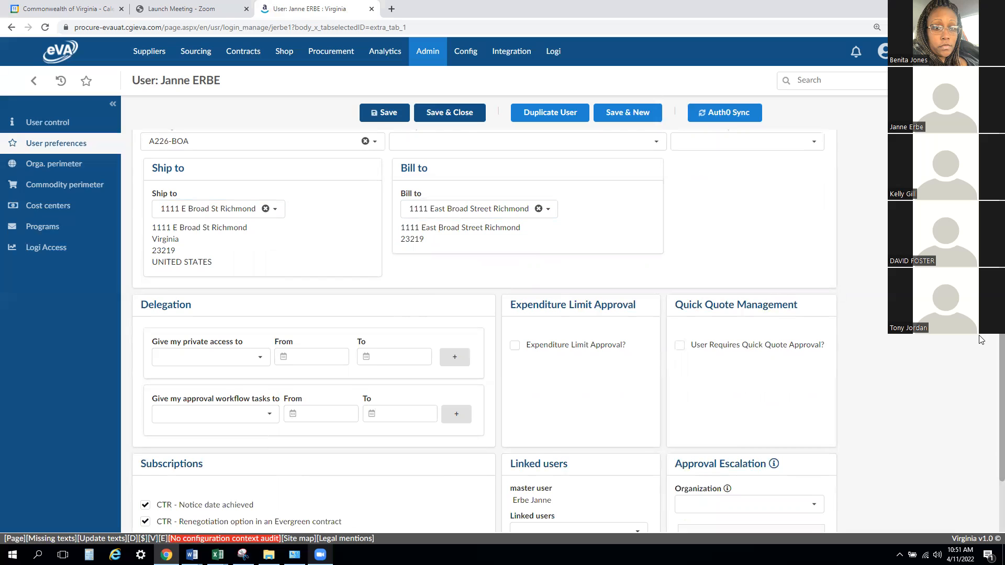
pyautogui.scroll(-2, 973, 341)
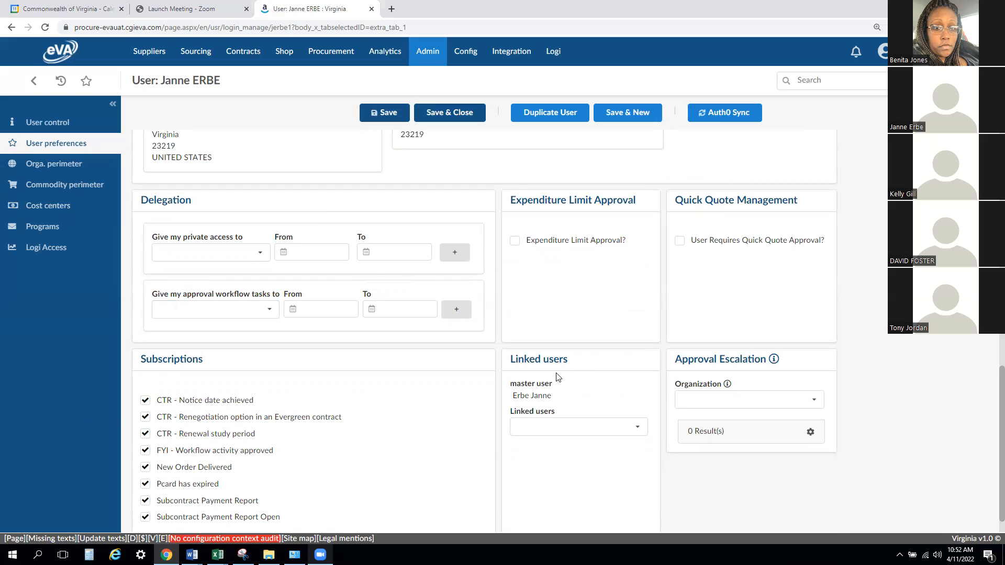
pyautogui.click(515, 246)
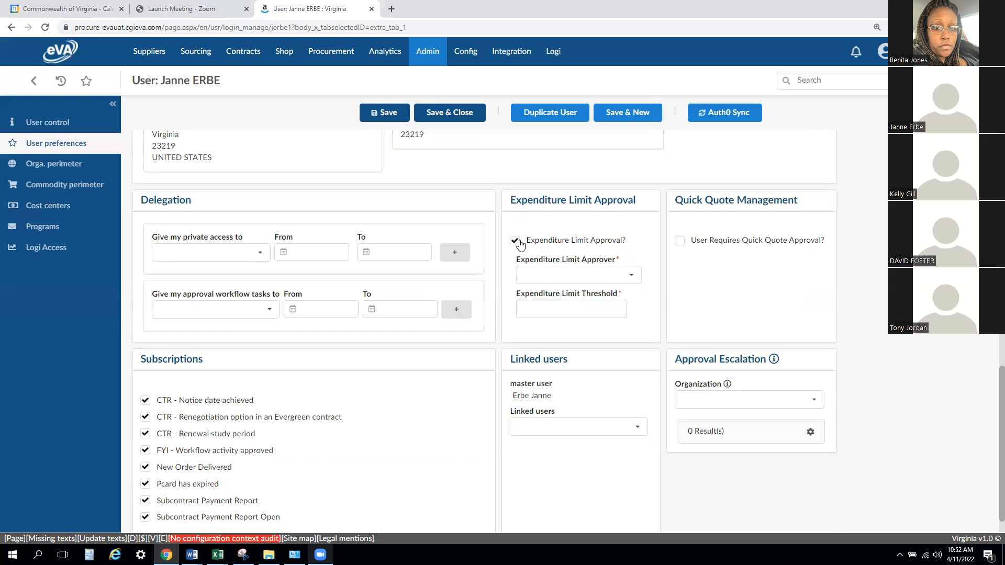
pyautogui.click(632, 275)
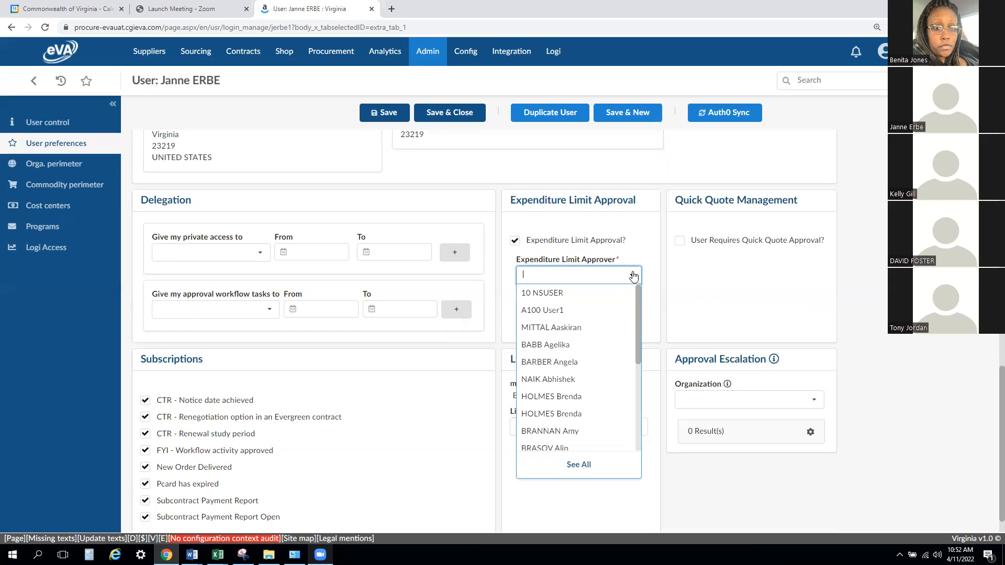
pyautogui.write('Erbe')
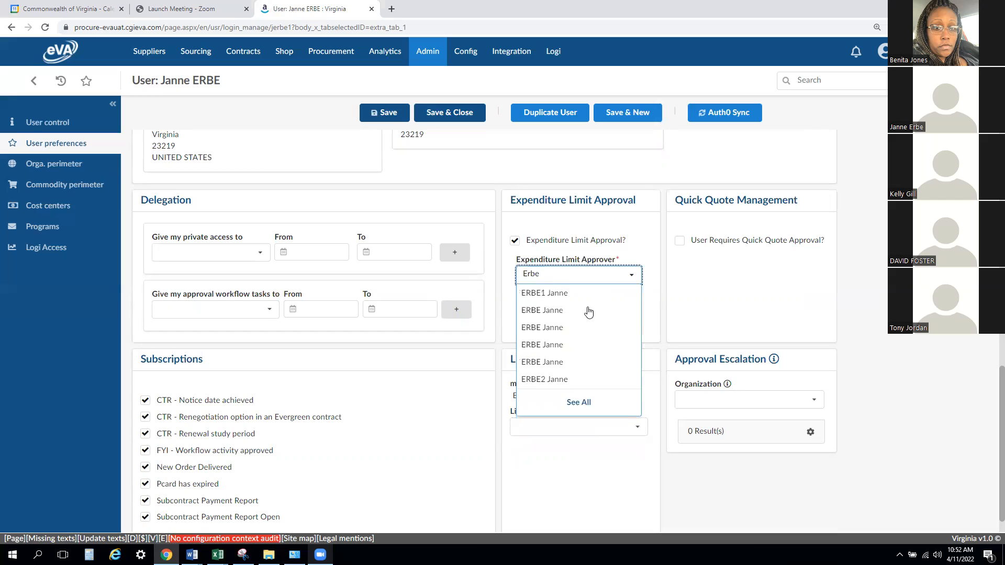
pyautogui.click(563, 380)
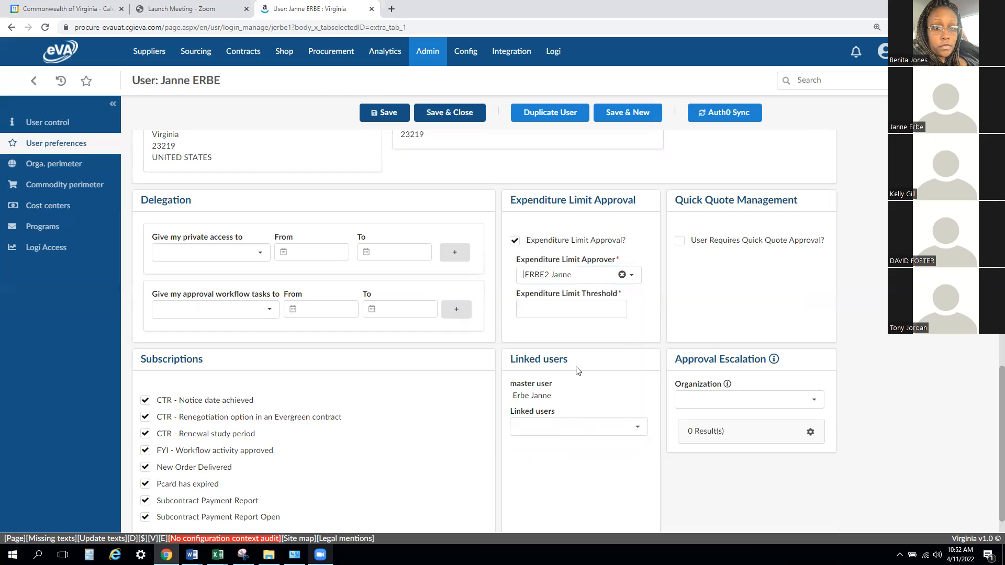
pyautogui.click(603, 316)
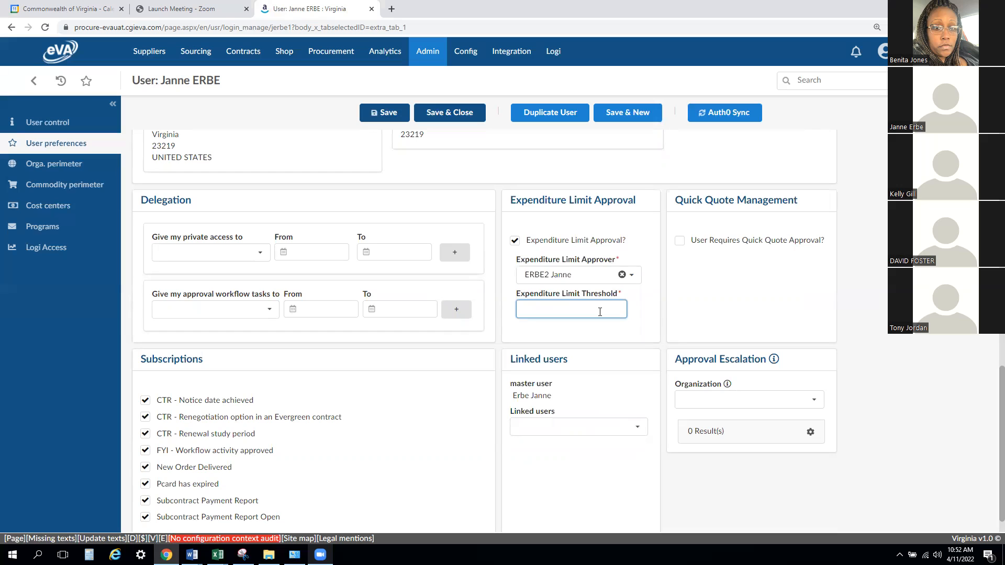
pyautogui.write('$')
pyautogui.write('100')
pyautogui.write('.00')
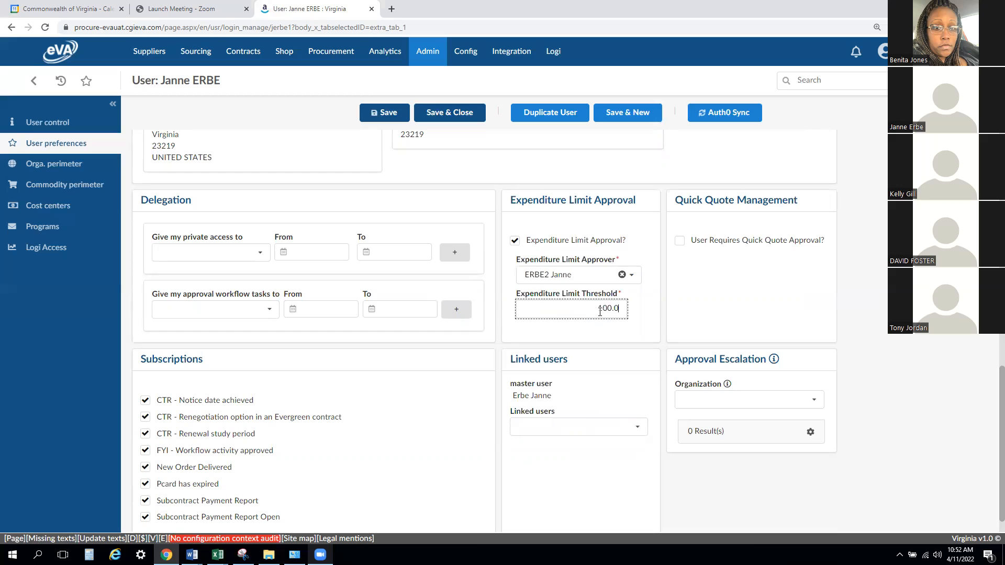
# - Require Quick Quote approval for the user and assign the matching entry as Quick Quote approver
pyautogui.click(687, 302)
pyautogui.click(680, 242)
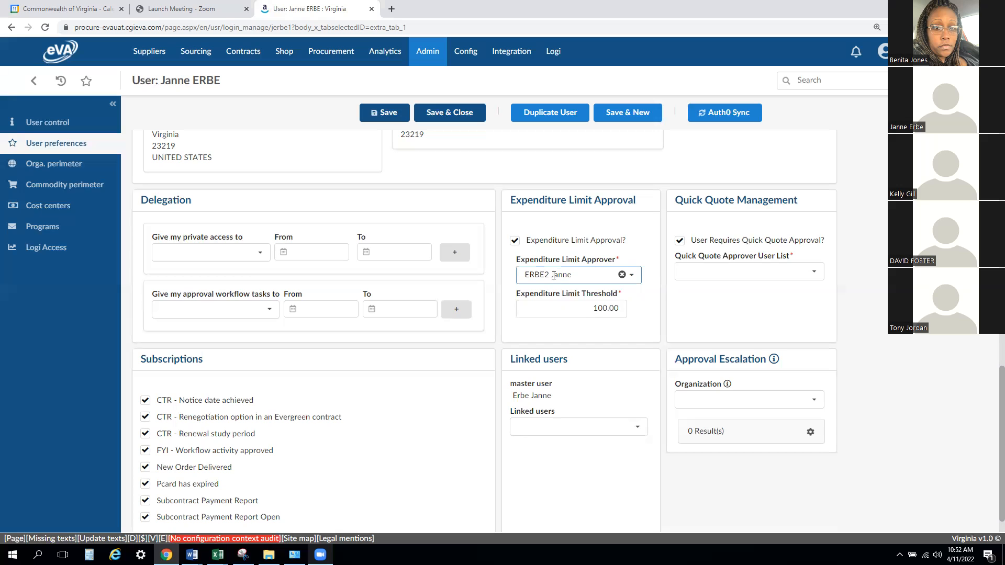
pyautogui.click(722, 274)
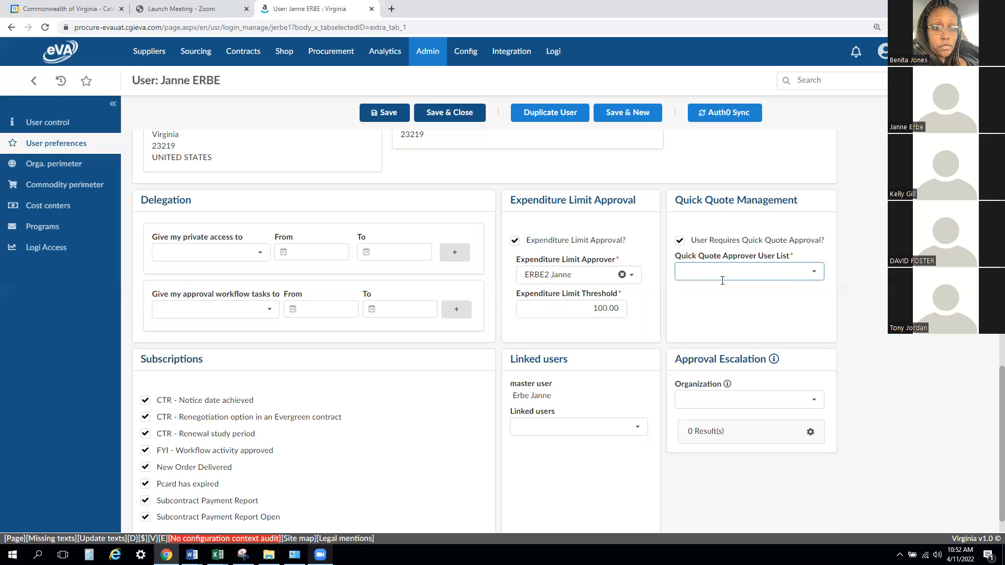
pyautogui.write('Erbe')
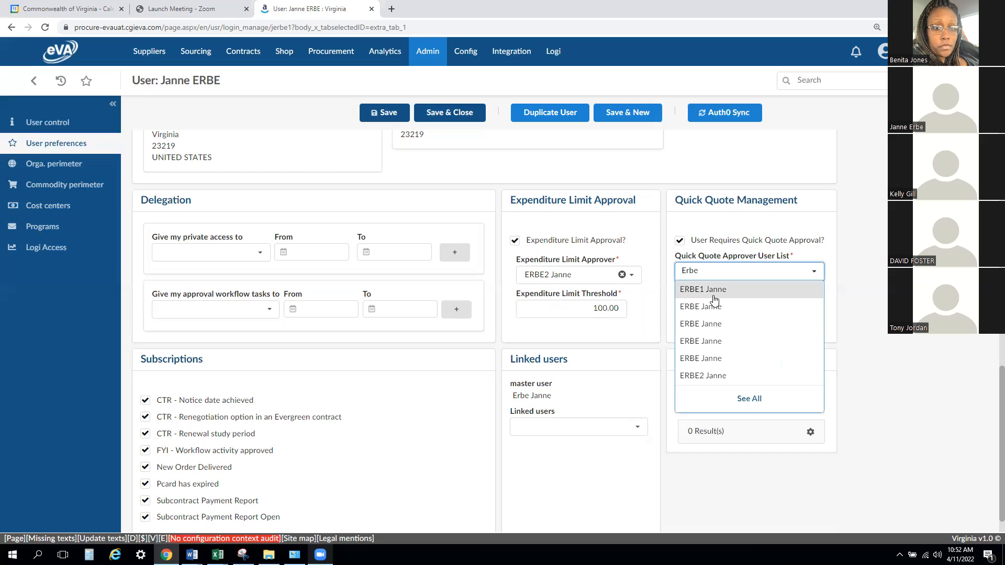
pyautogui.click(712, 291)
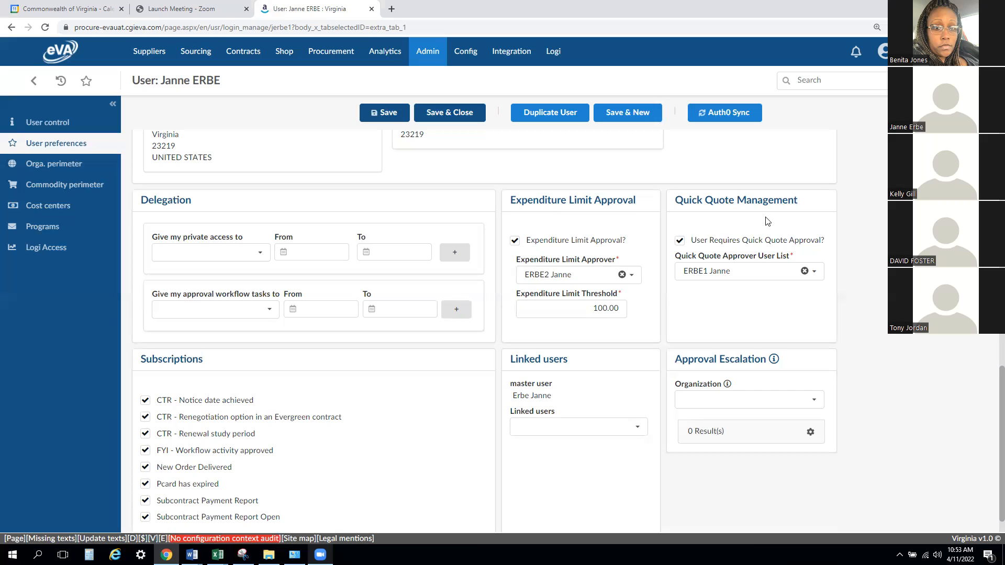
# - Review the remaining subscription, linked user and approval escalation settings, and save the user's preferences
pyautogui.scroll(-1, 767, 220)
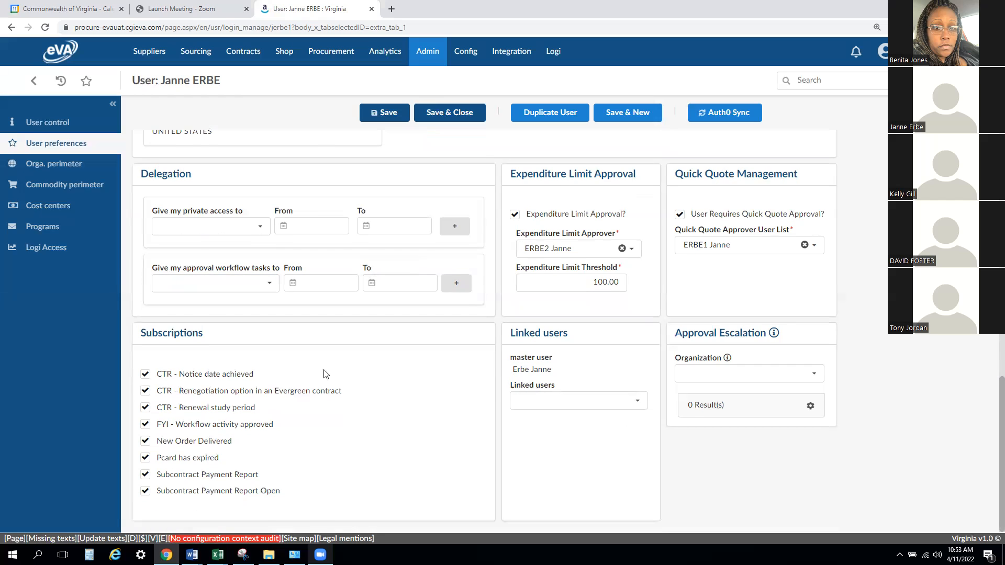
pyautogui.moveTo(576, 339); pyautogui.dragTo(660, 345)
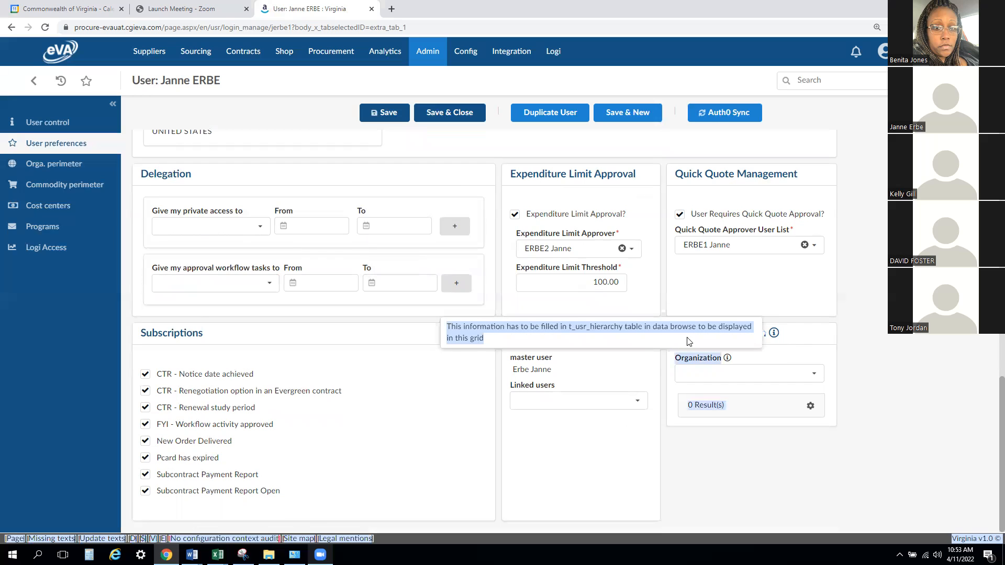
pyautogui.click(819, 318)
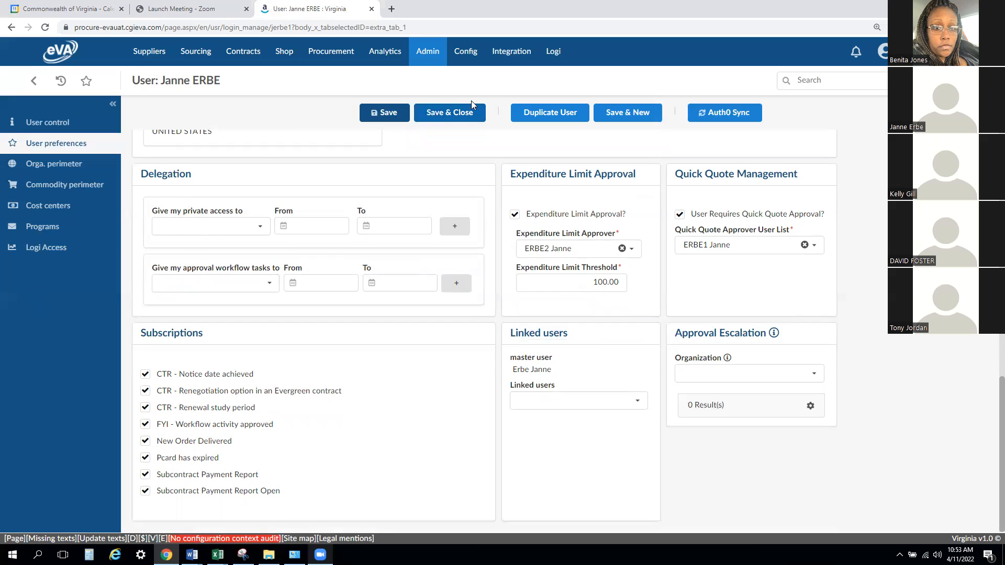
pyautogui.click(392, 112)
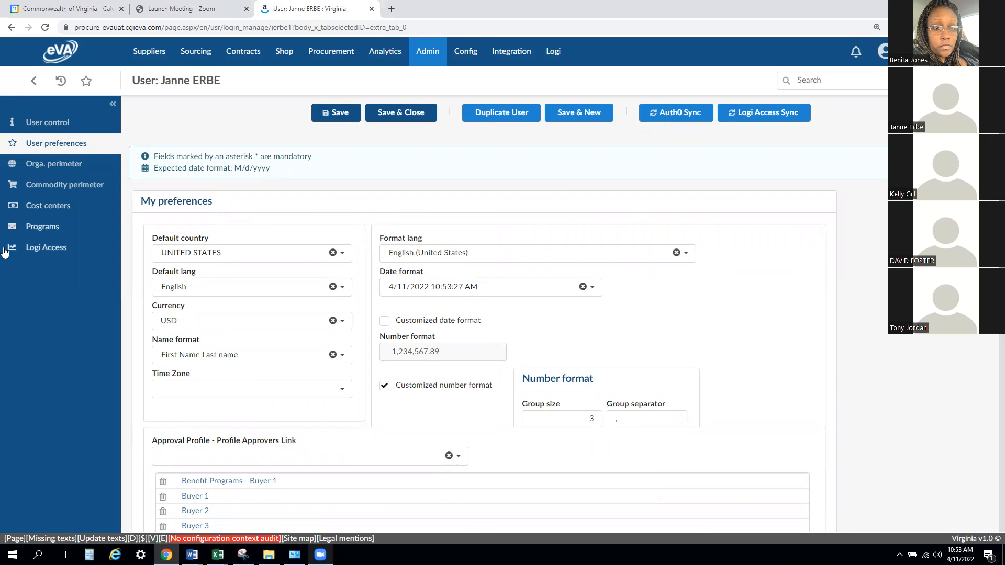
# - In the user's Logi Access settings, grant entity access to A701DOC and A701RUP
pyautogui.click(45, 253)
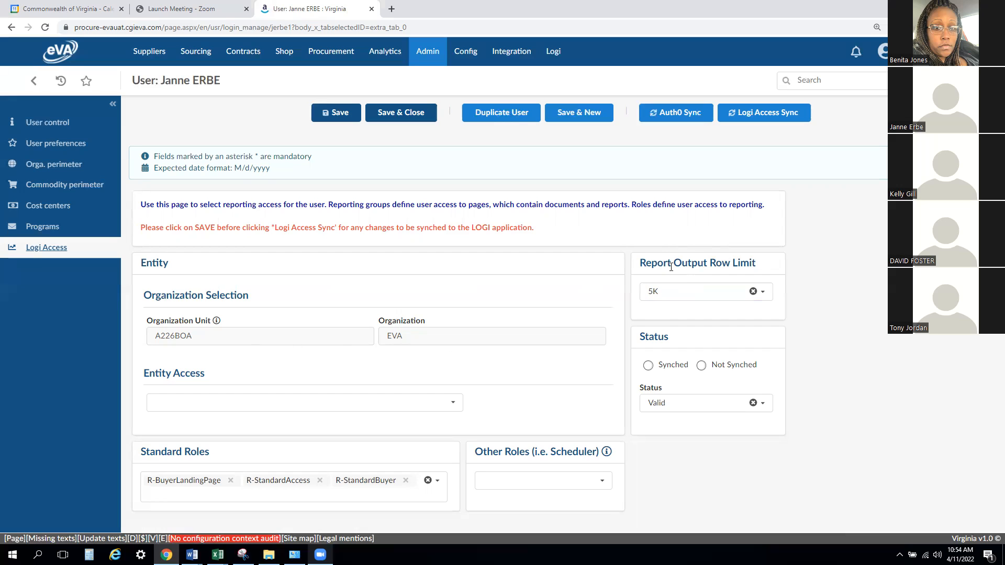
pyautogui.click(456, 408)
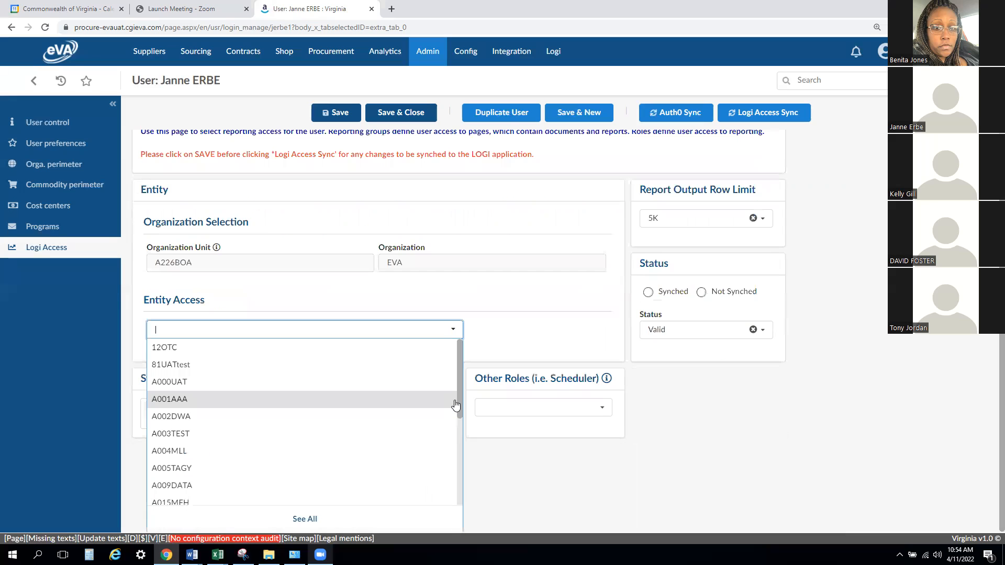
pyautogui.write('A701')
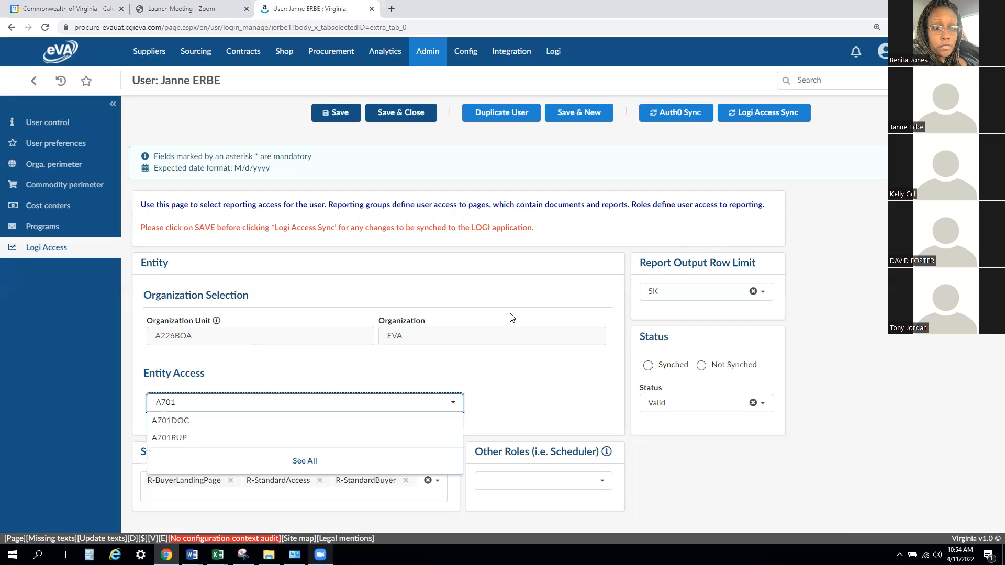
pyautogui.click(349, 422)
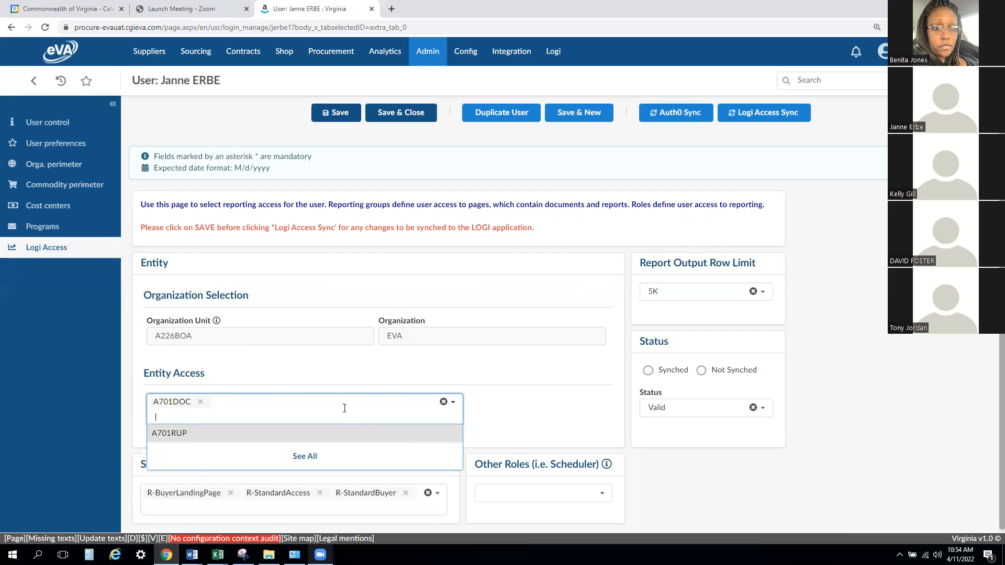
pyautogui.click(180, 434)
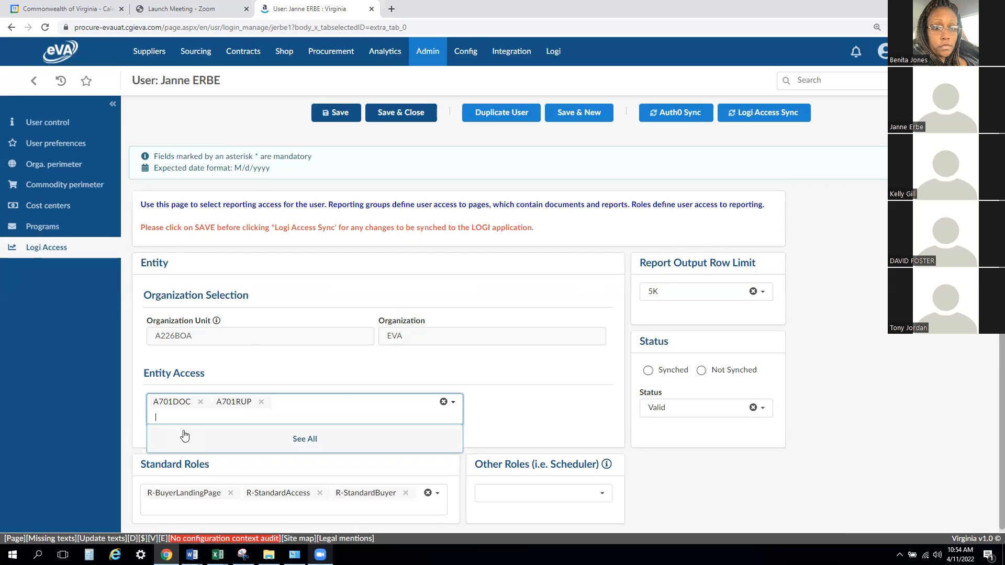
pyautogui.click(504, 365)
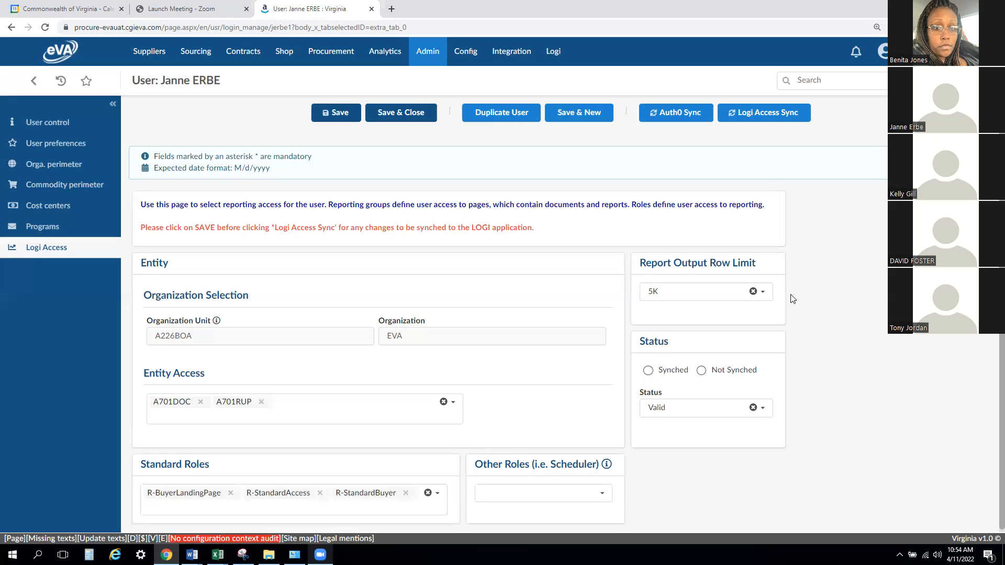
# - Add R-A194SchedulerAdmin to the user's Other Roles and run the Logi Access Sync
pyautogui.scroll(-1, 791, 296)
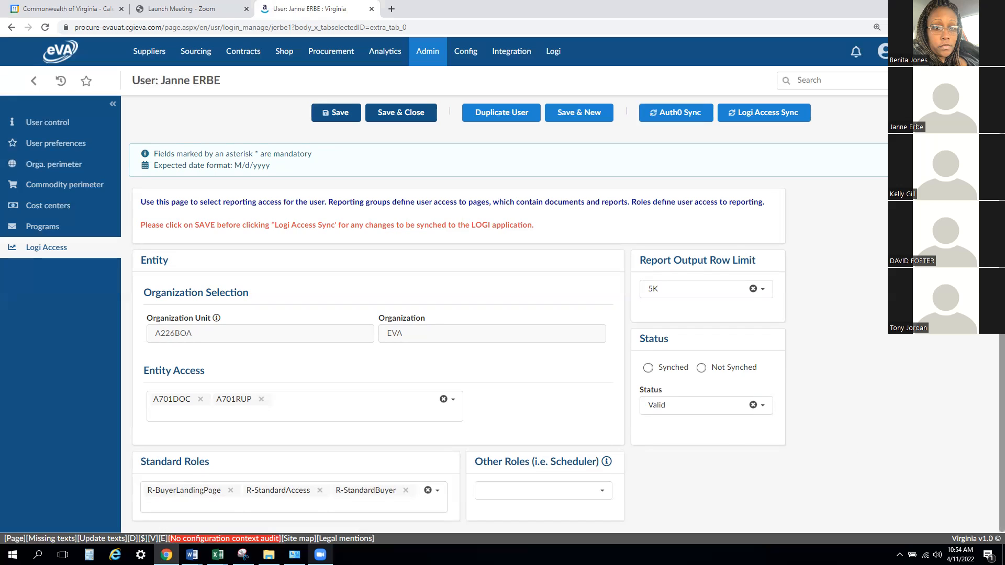
pyautogui.click(876, 27)
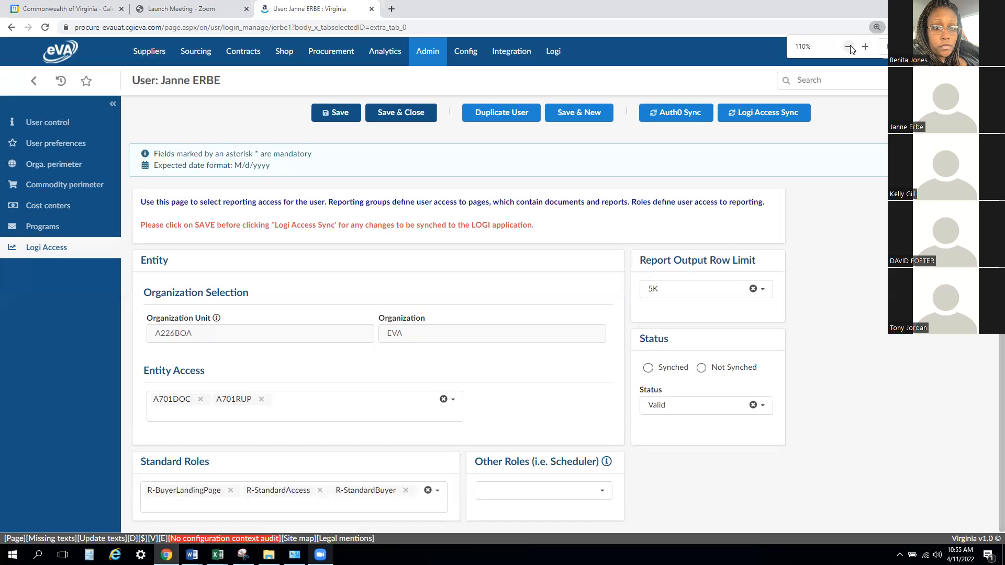
pyautogui.click(848, 46)
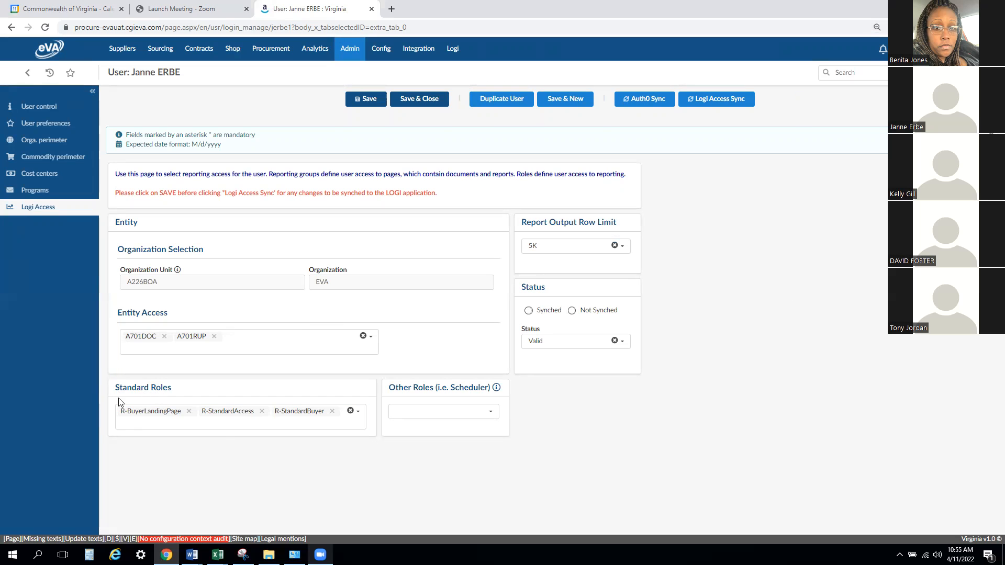
pyautogui.click(142, 420)
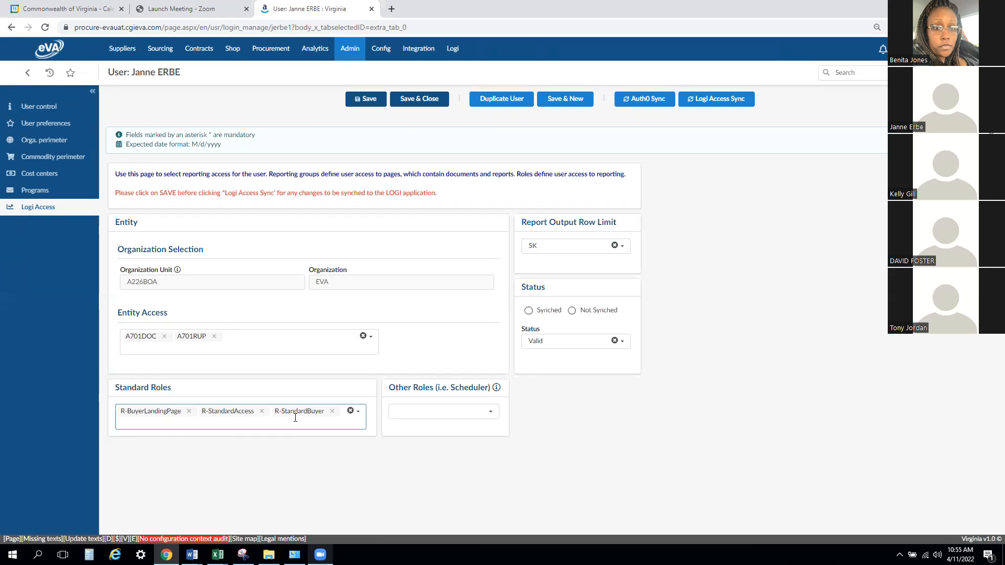
pyautogui.click(462, 414)
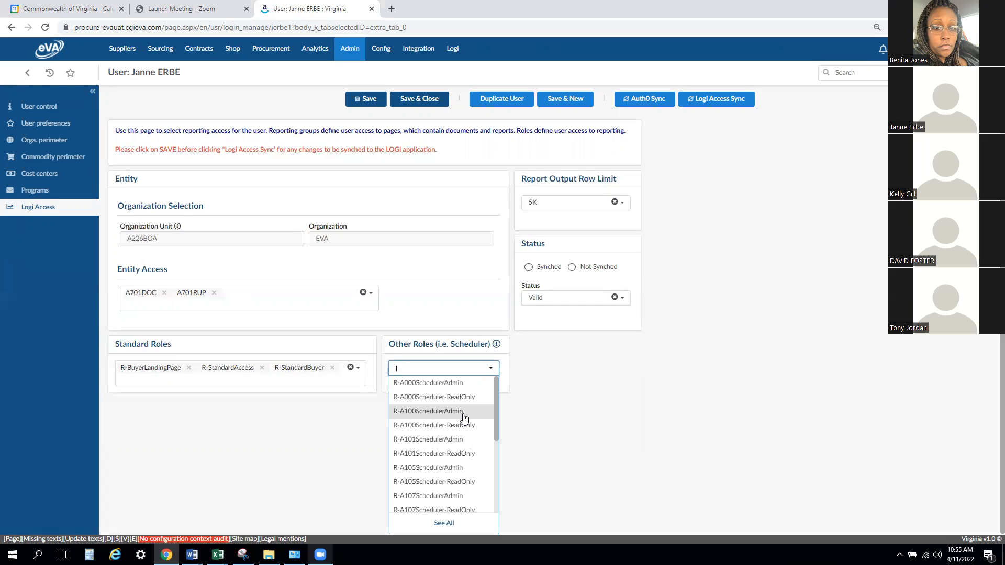
pyautogui.write('194')
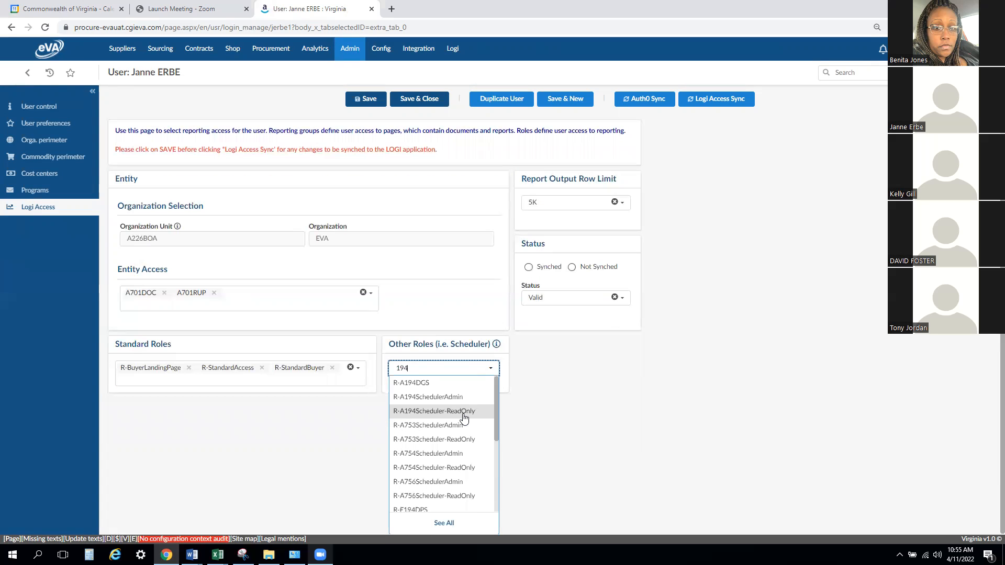
pyautogui.click(427, 398)
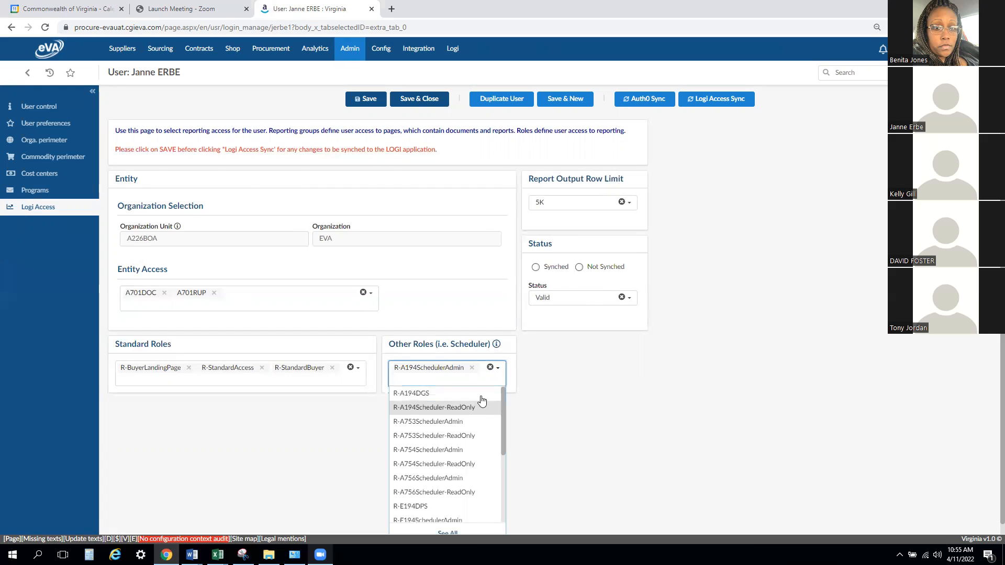
pyautogui.click(607, 391)
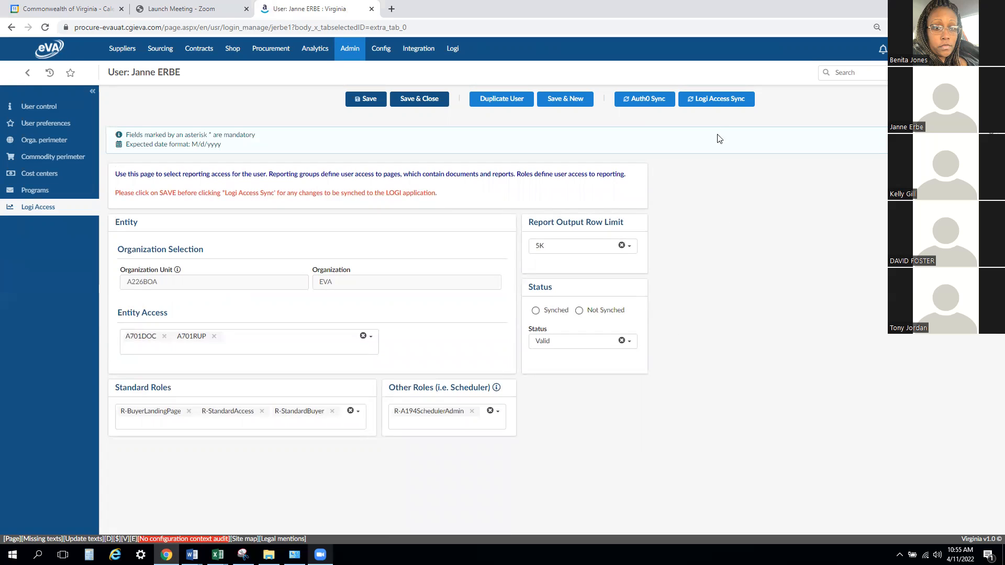
pyautogui.click(720, 104)
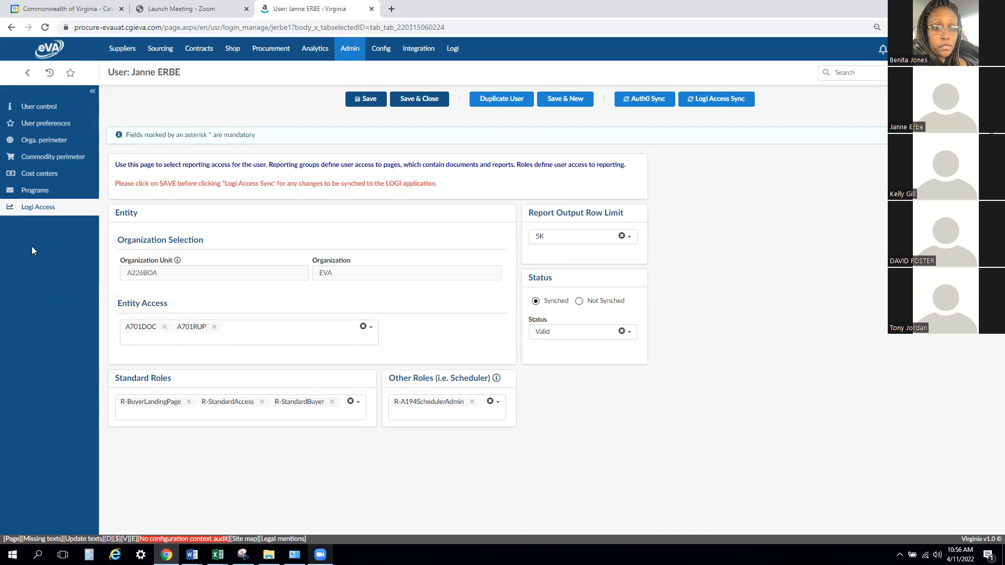
# - Save the user record from User control and synchronize the account with Auth0
pyautogui.click(47, 108)
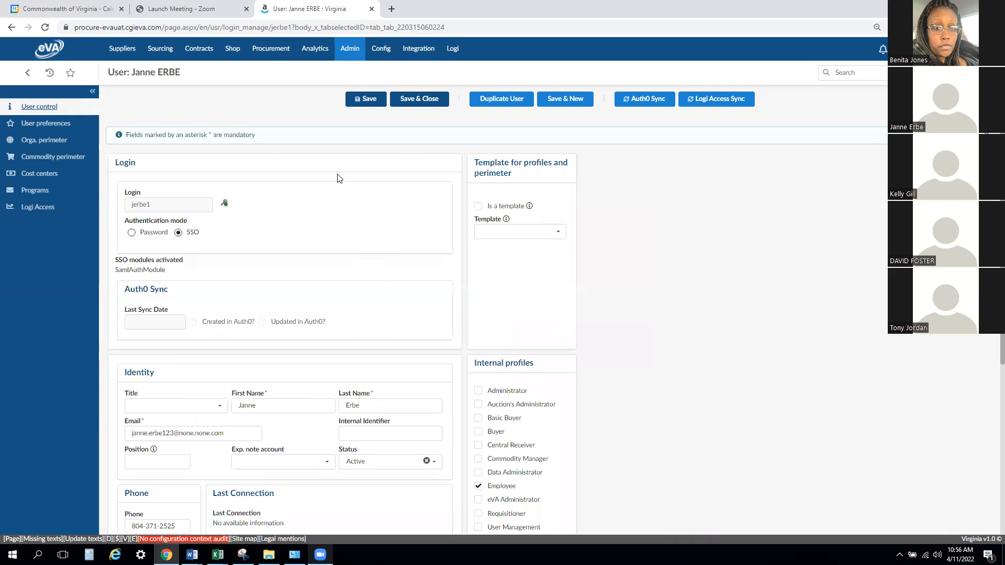
pyautogui.click(366, 99)
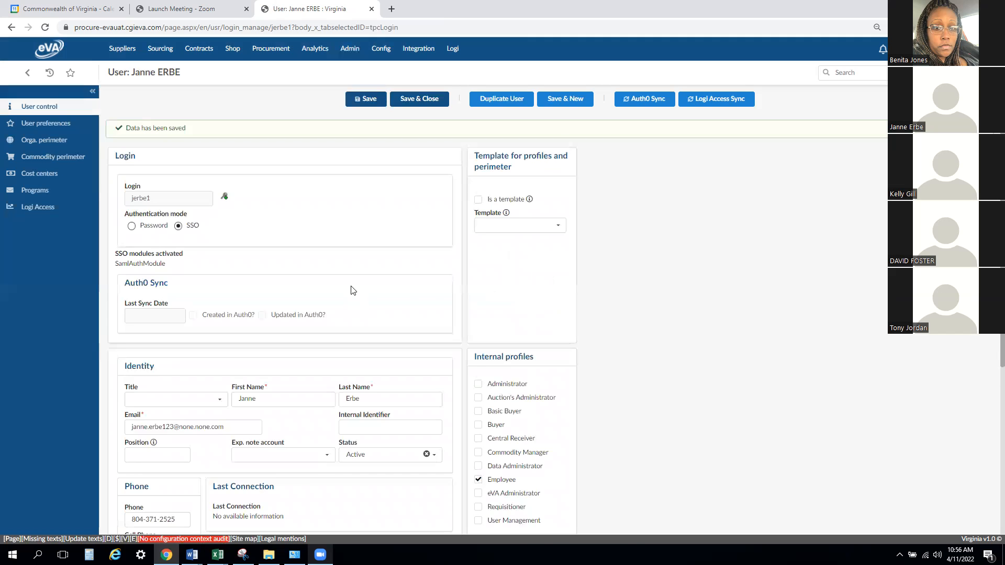
pyautogui.click(642, 105)
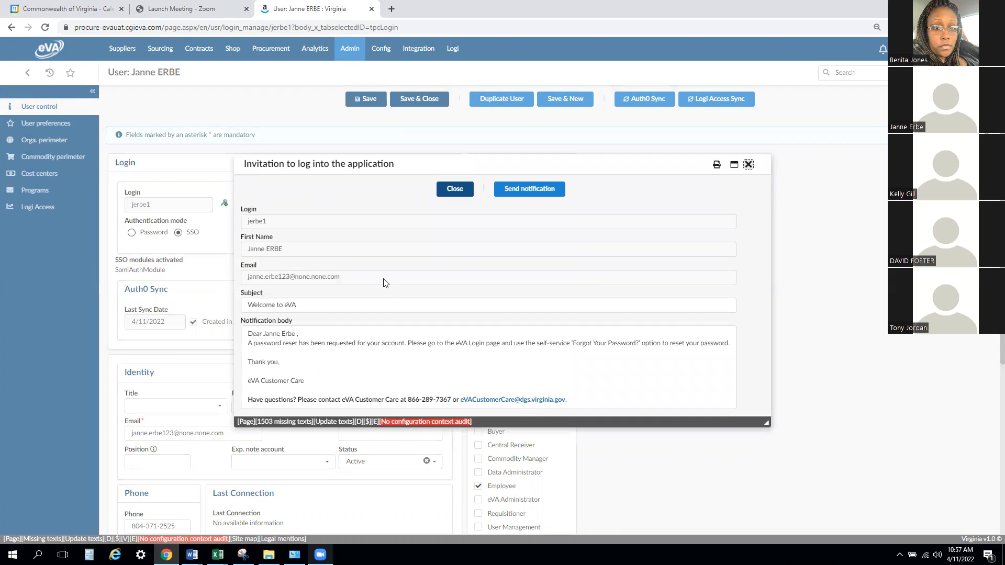
# - Insert a blank line after the greeting in the login invitation's notification body and close the invitation
pyautogui.click(298, 333)
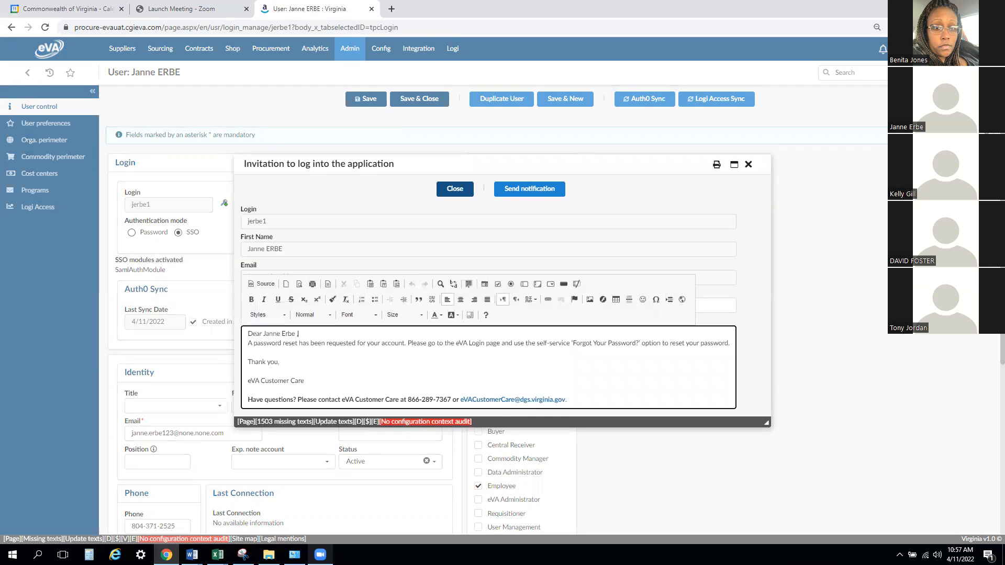
pyautogui.press('Return')
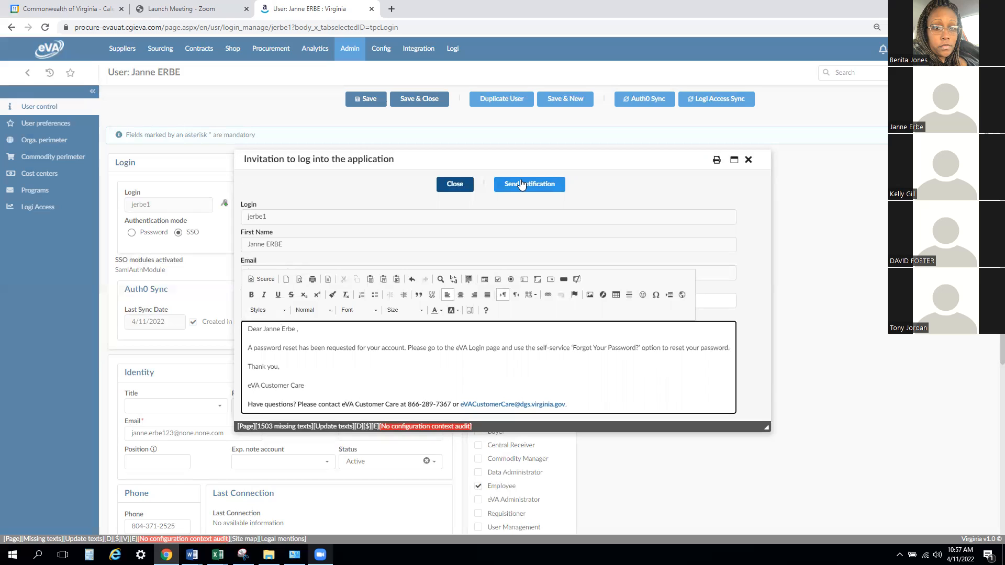
pyautogui.click(451, 185)
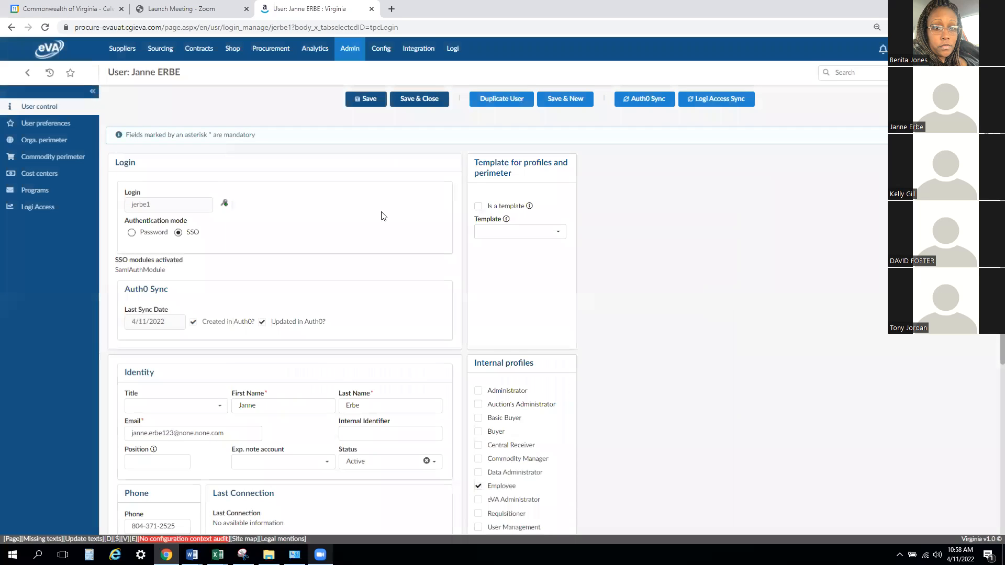
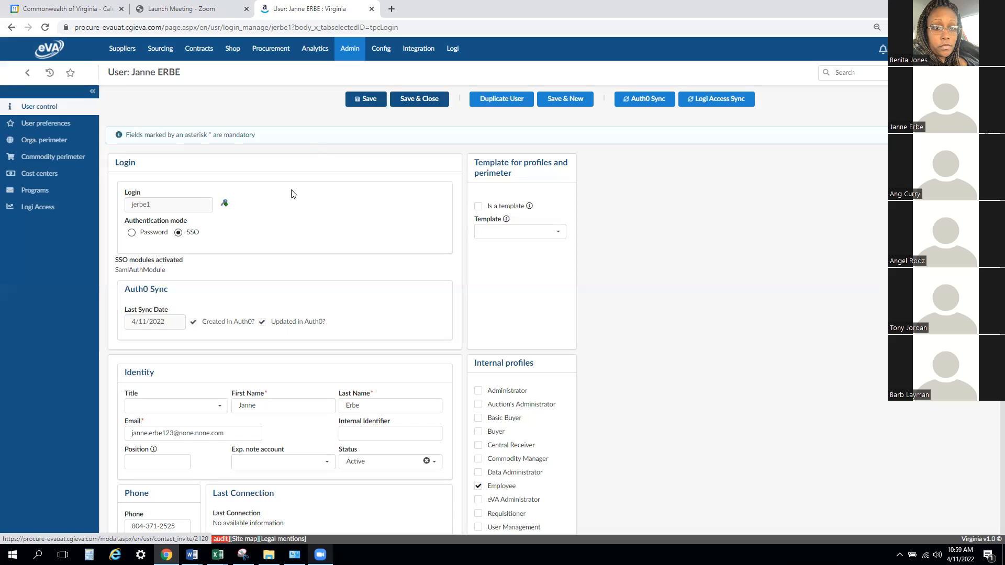
# - Save the user record and search the user list by the new user's first name
pyautogui.click(358, 100)
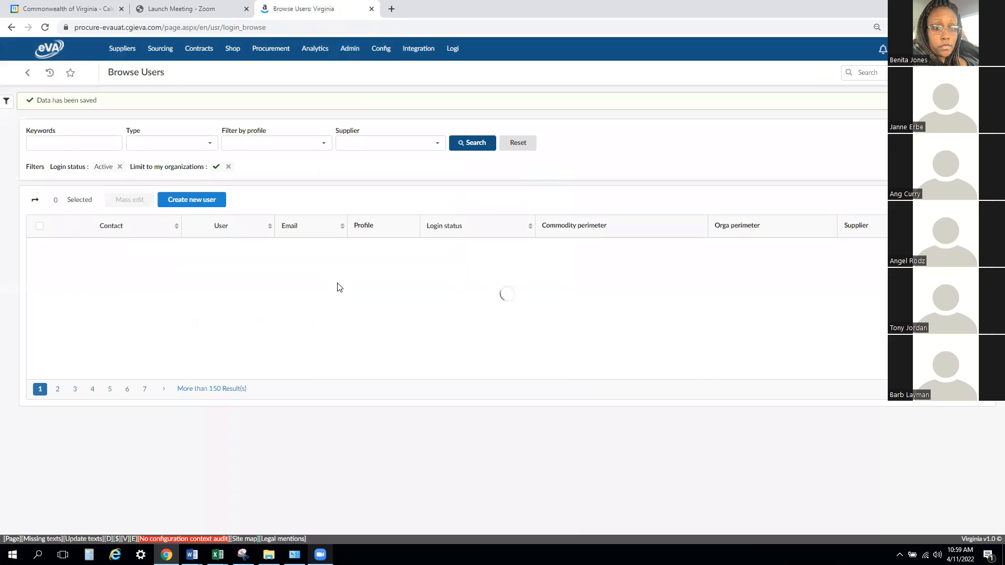
pyautogui.click(55, 145)
pyautogui.write('Janne')
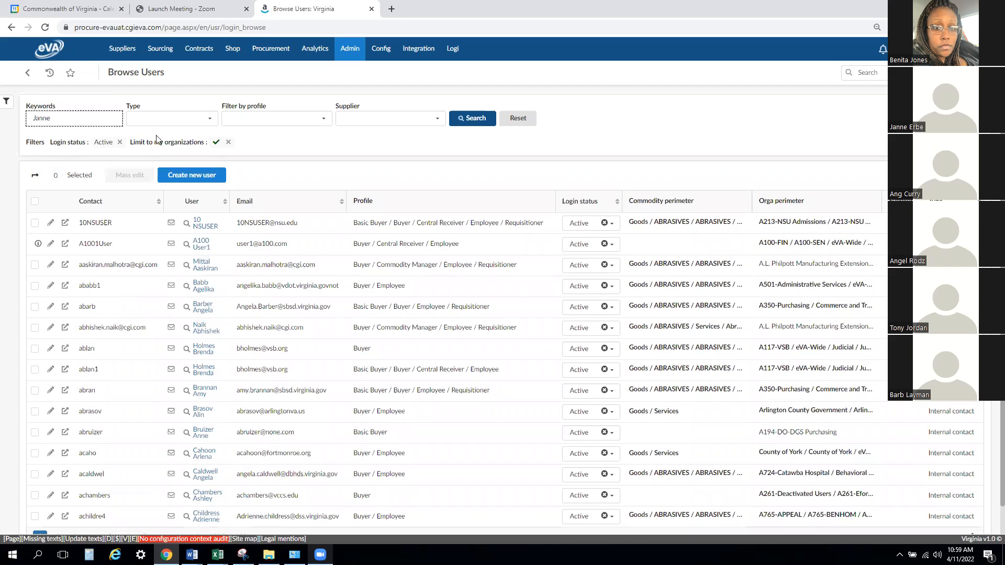
pyautogui.click(462, 117)
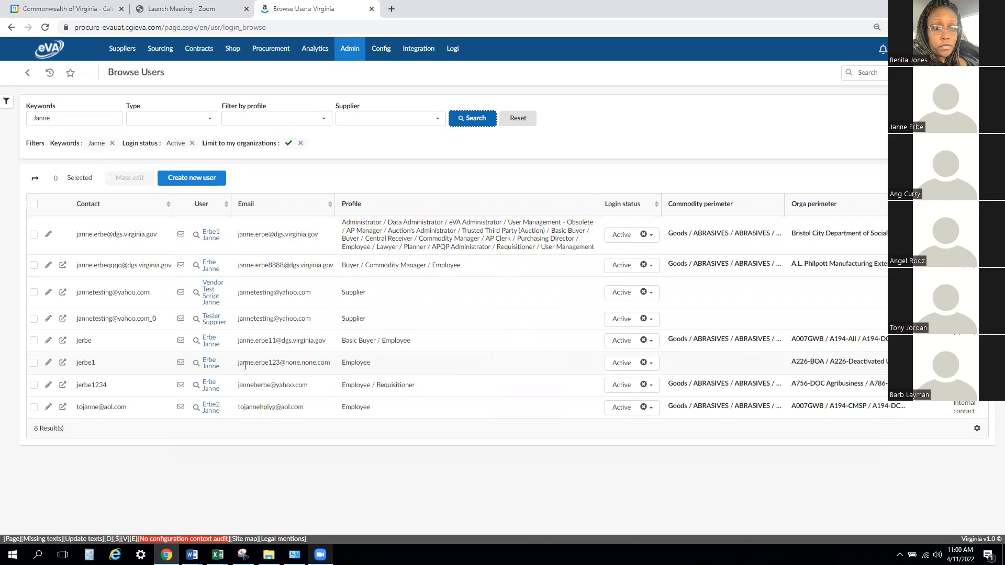
# - Set the new Employee-profile user's login status to Deleted and confirm the edit
pyautogui.click(652, 365)
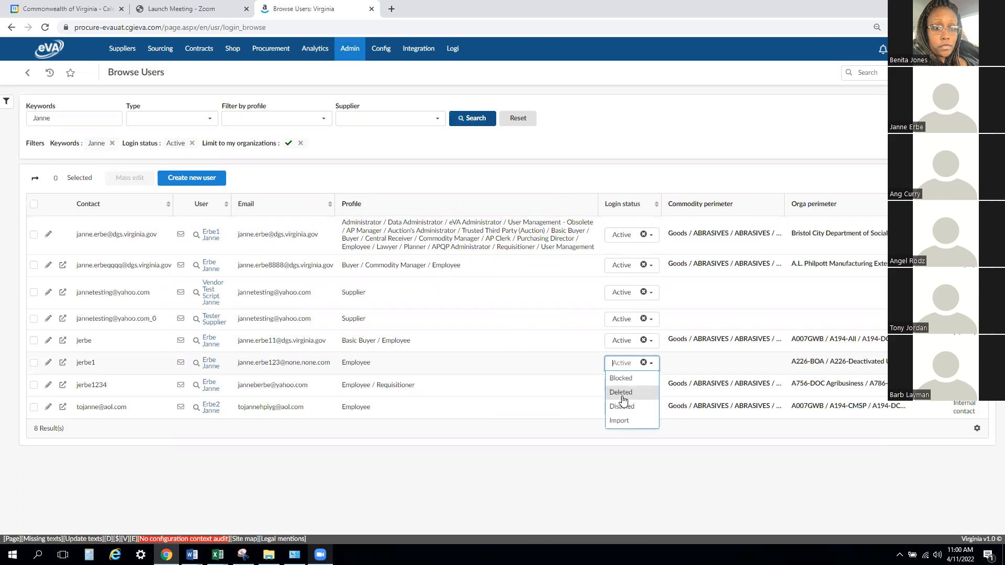
pyautogui.click(621, 393)
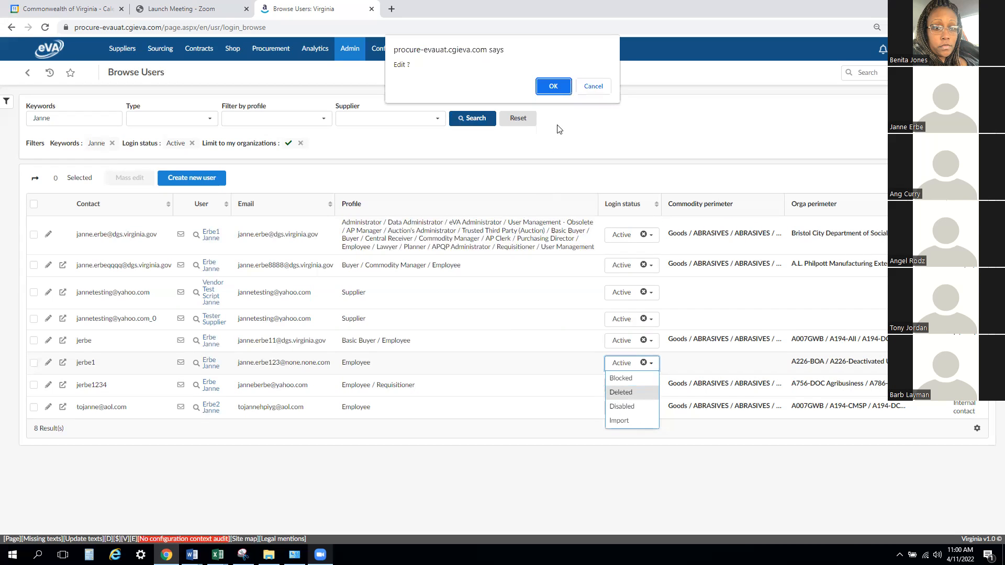
pyautogui.click(550, 87)
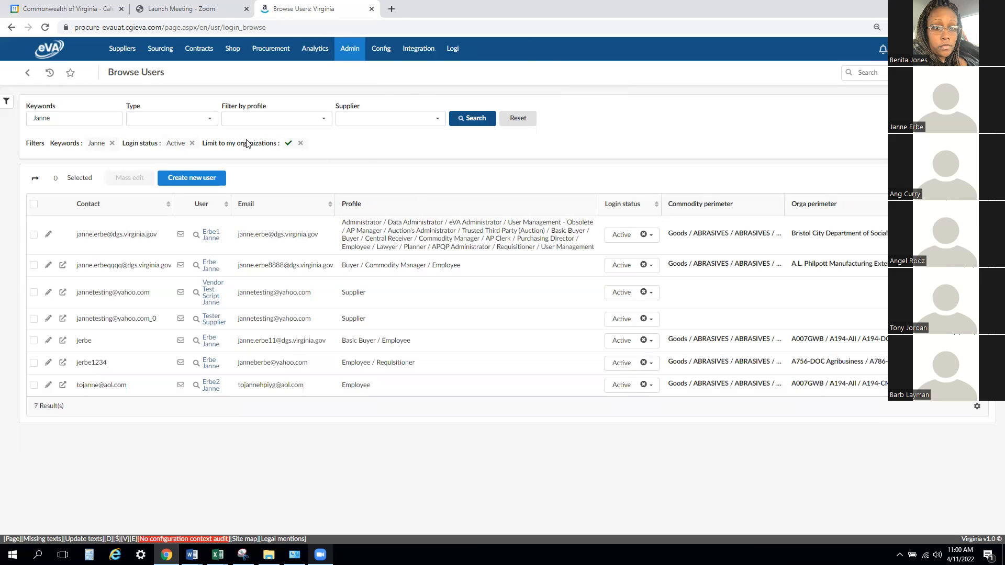
# - Remove the Active login status filter and rerun the user search
pyautogui.click(191, 143)
pyautogui.click(473, 119)
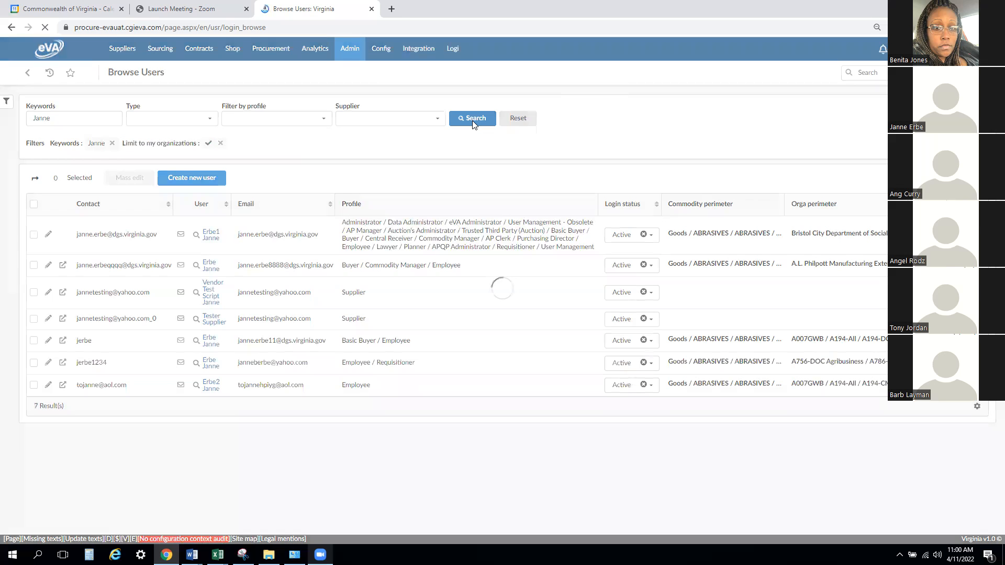
pyautogui.click(472, 120)
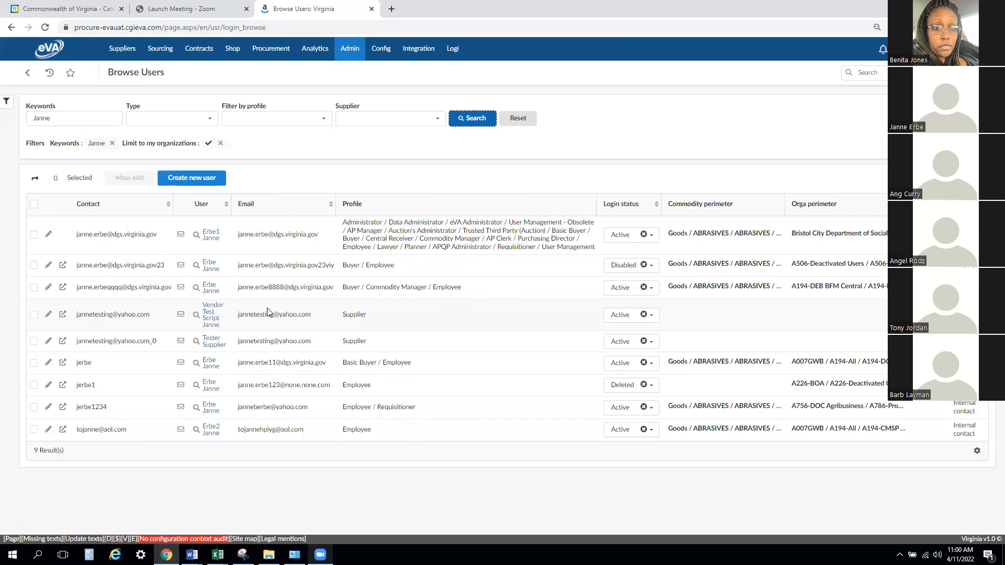
# - Set the deleted user's login status back to Active and accept enabling the contact
pyautogui.click(644, 385)
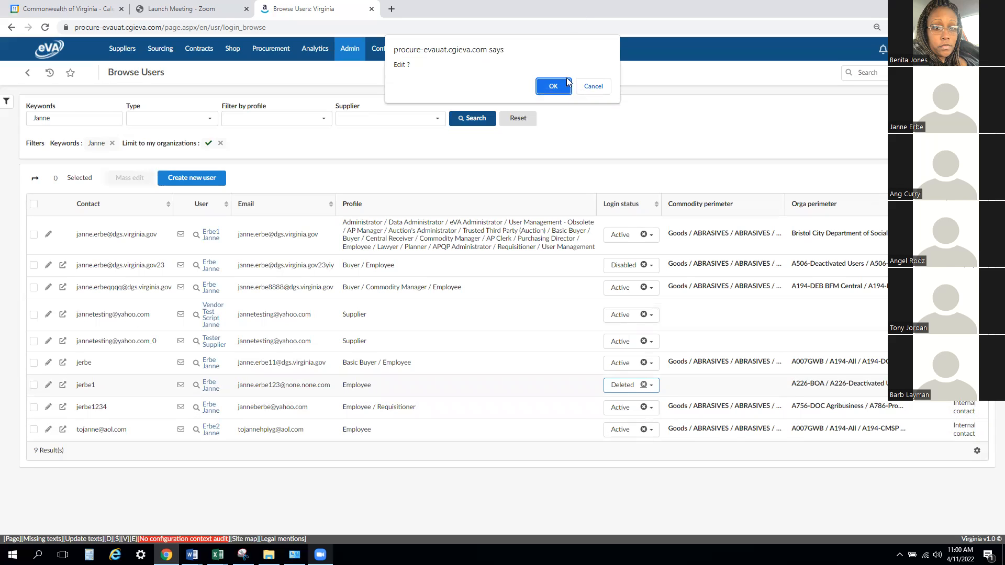
pyautogui.press('Return')
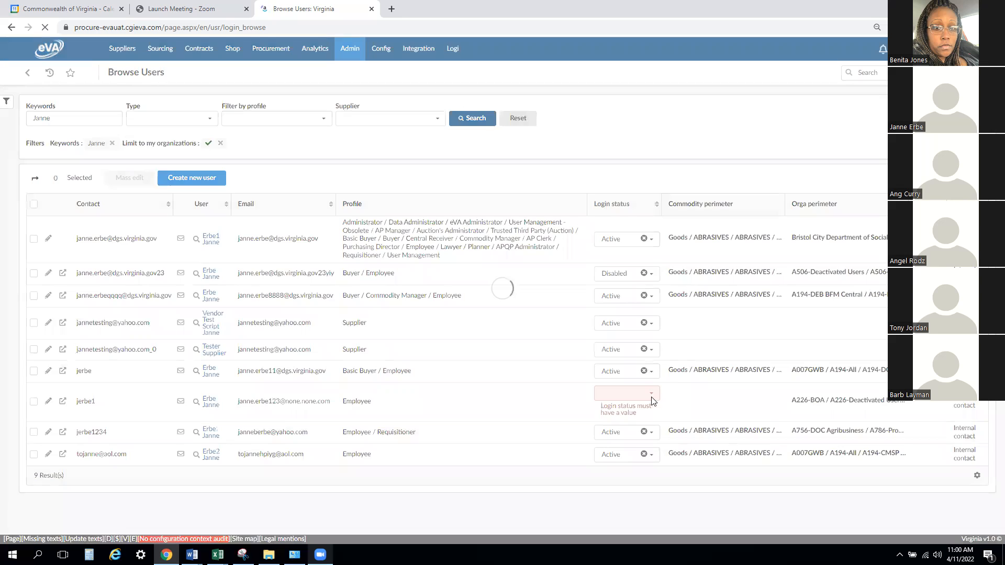
pyautogui.click(655, 386)
pyautogui.click(628, 400)
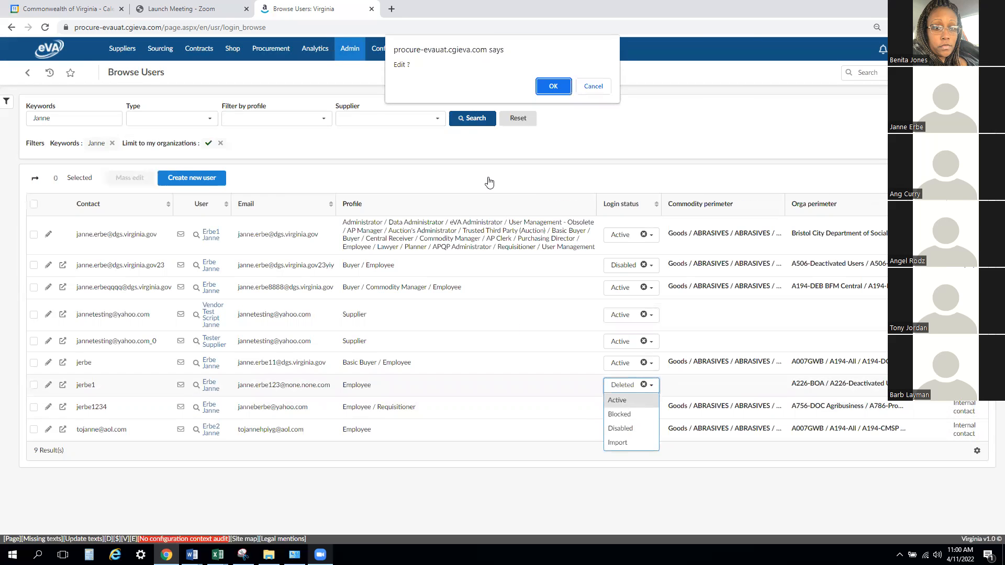
pyautogui.click(545, 88)
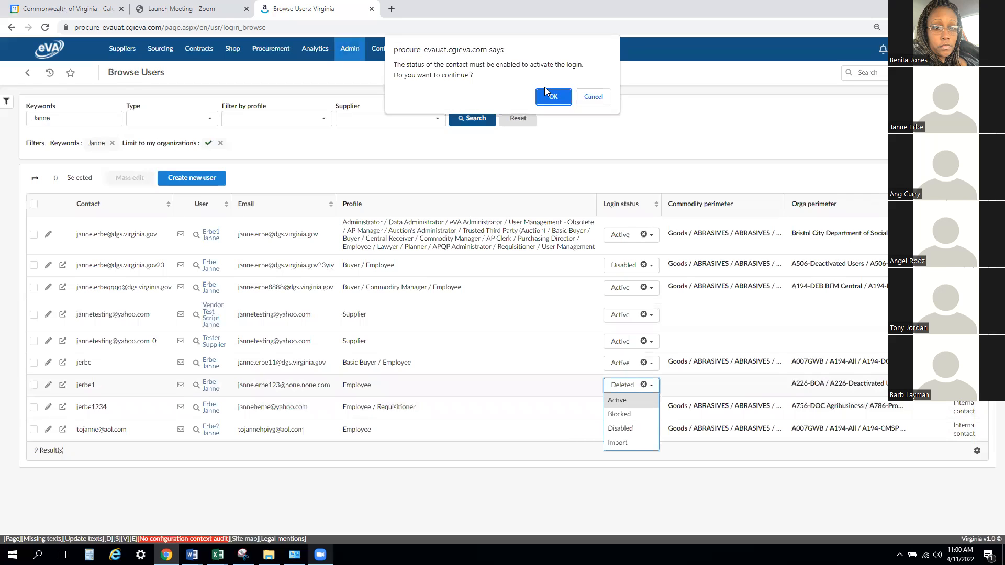
pyautogui.click(540, 101)
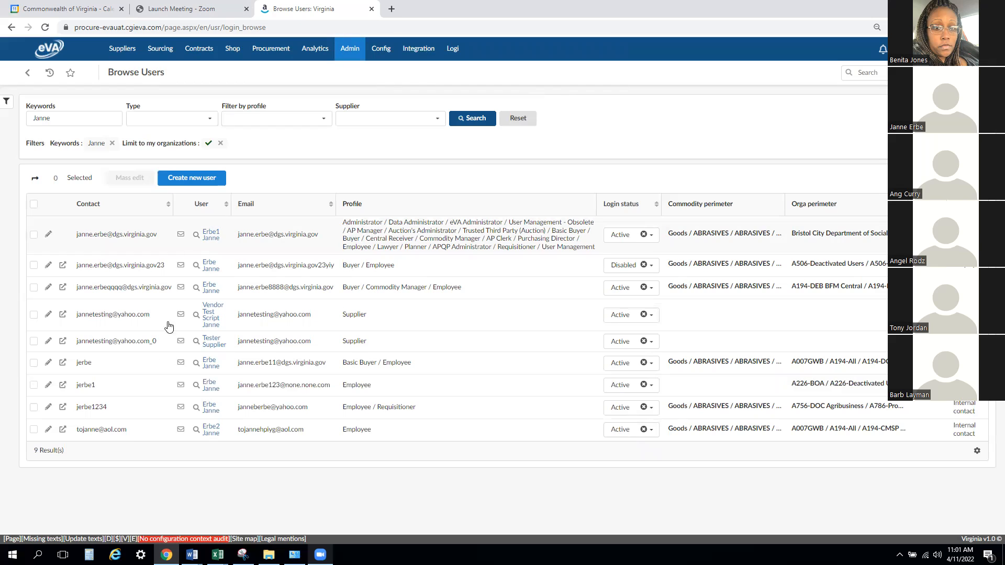
# - Open the reactivated user's record and examine the created, modified and deleted entries in its Tracking section
pyautogui.click(48, 385)
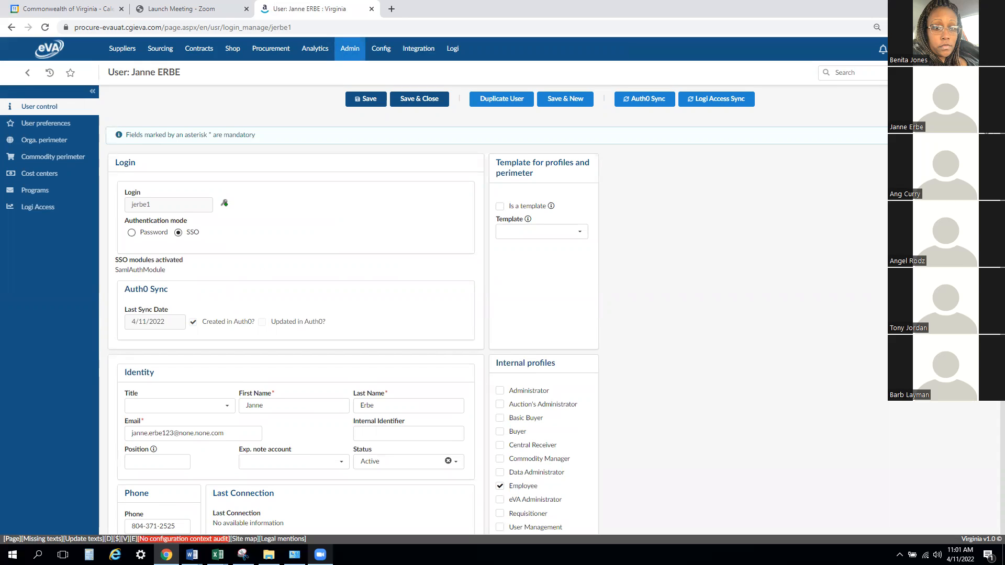
pyautogui.scroll(-4, 990, 436)
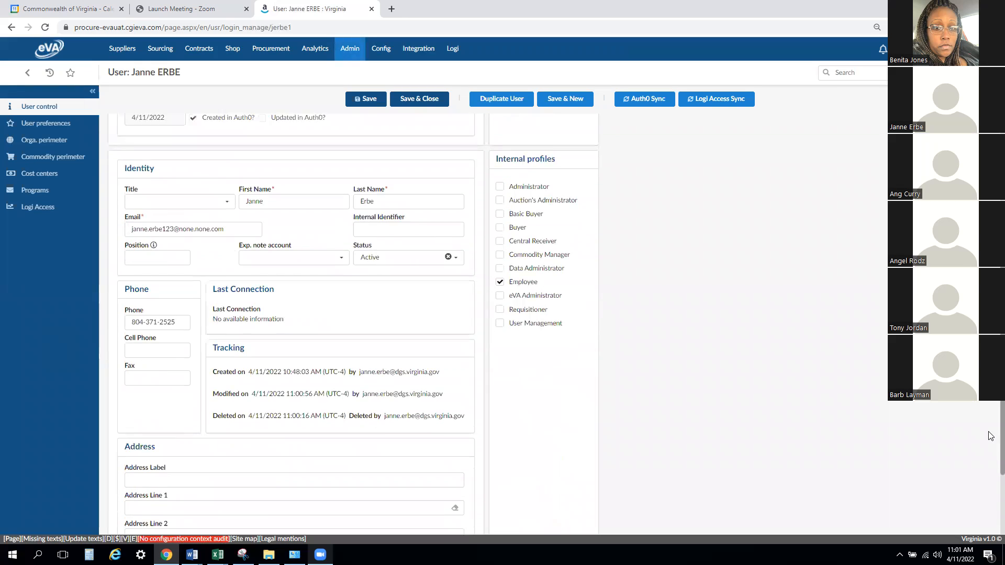
pyautogui.scroll(-1, 990, 434)
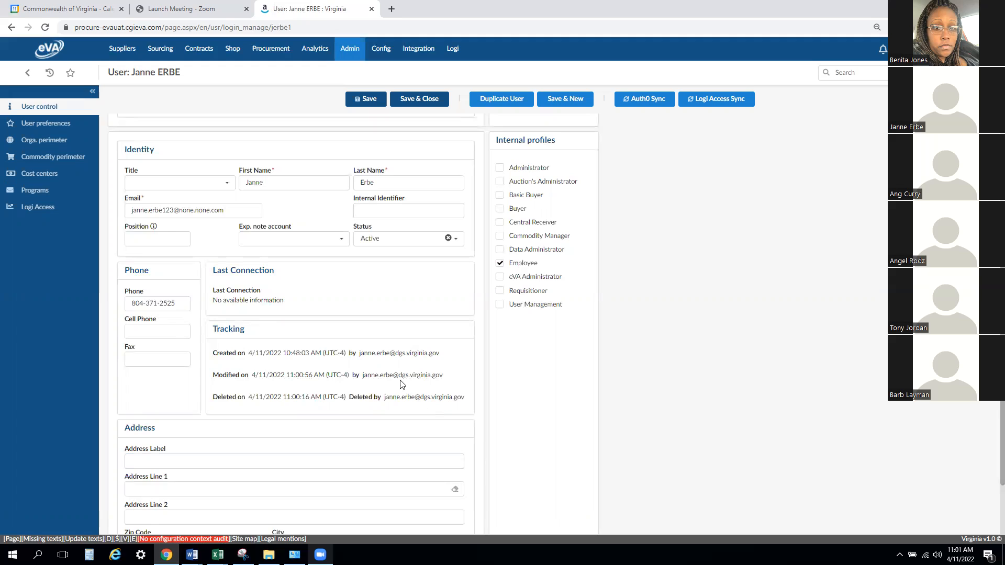
pyautogui.moveTo(217, 353); pyautogui.dragTo(439, 353)
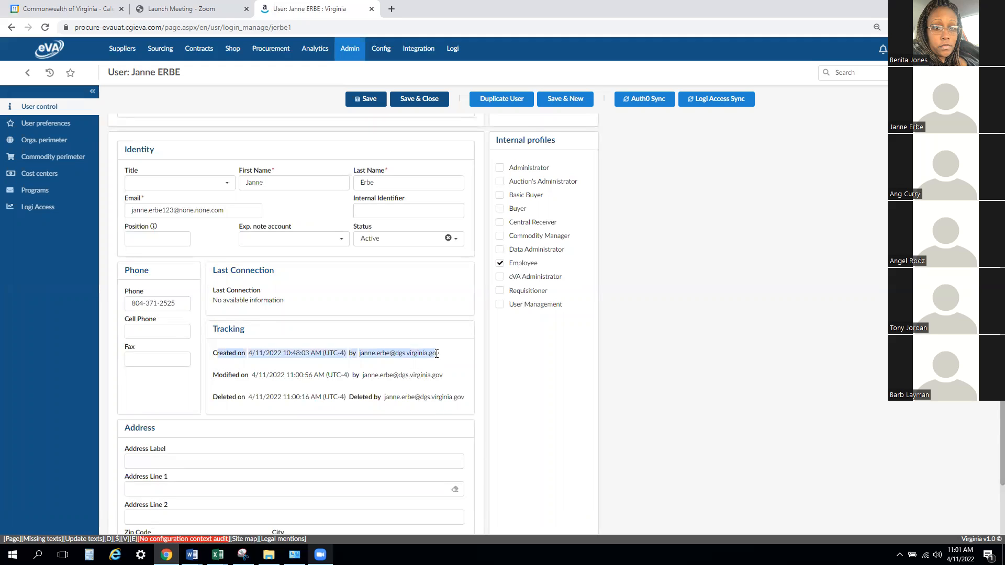
pyautogui.click(291, 385)
pyautogui.moveTo(217, 376); pyautogui.dragTo(214, 398)
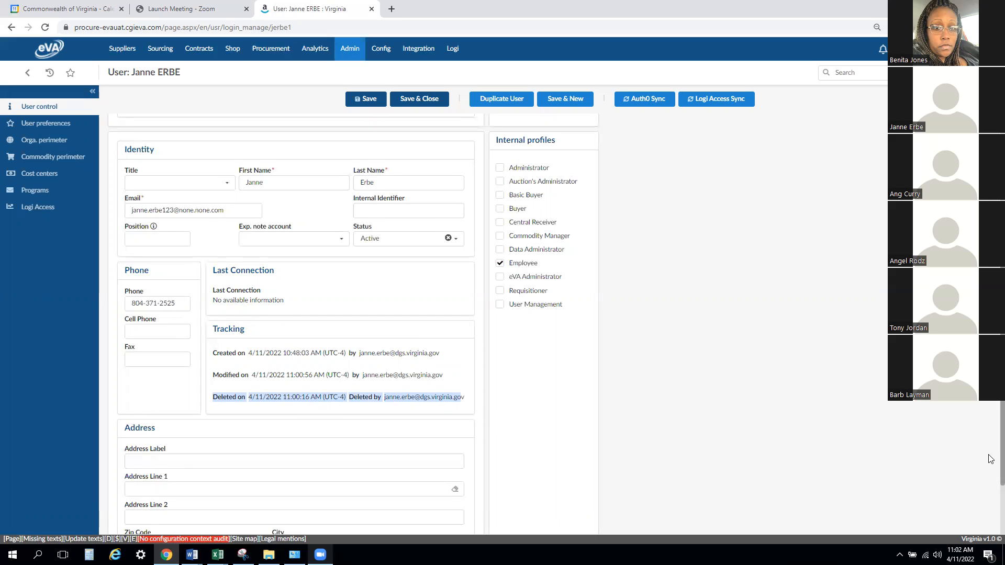
pyautogui.scroll(2, 991, 459)
pyautogui.scroll(-2, 990, 458)
pyautogui.scroll(-2, 990, 458)
pyautogui.scroll(5, 990, 450)
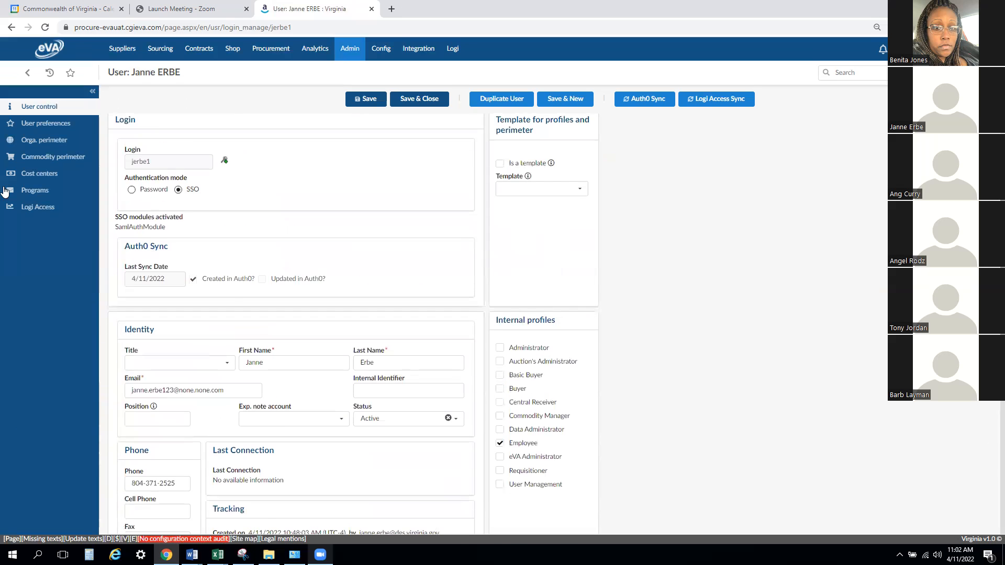
# - In User preferences, remove the Benefit Programs - Buyer 1 and Buyer 2 approval profiles, and save and close the record
pyautogui.click(31, 128)
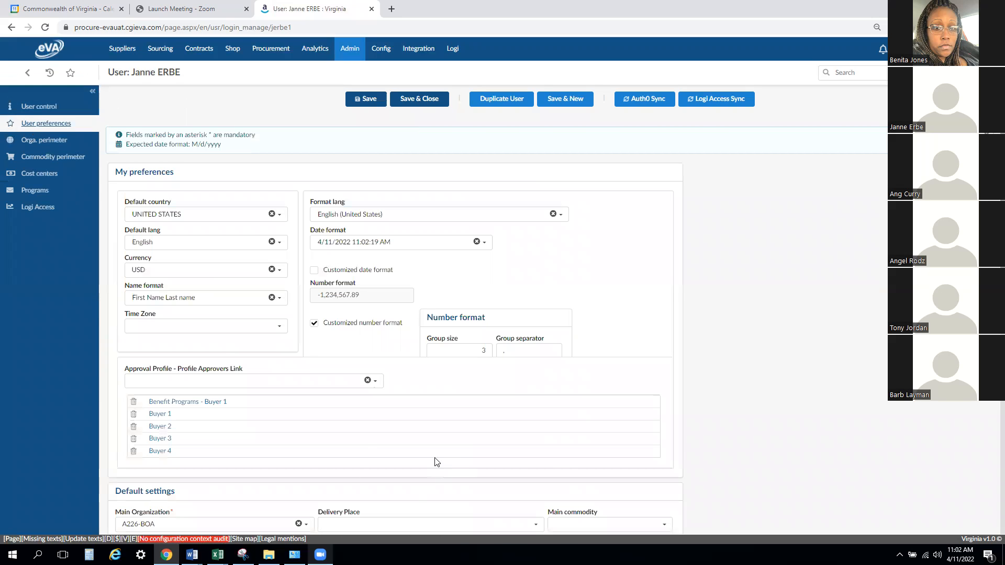
pyautogui.scroll(-1, 437, 462)
pyautogui.click(133, 362)
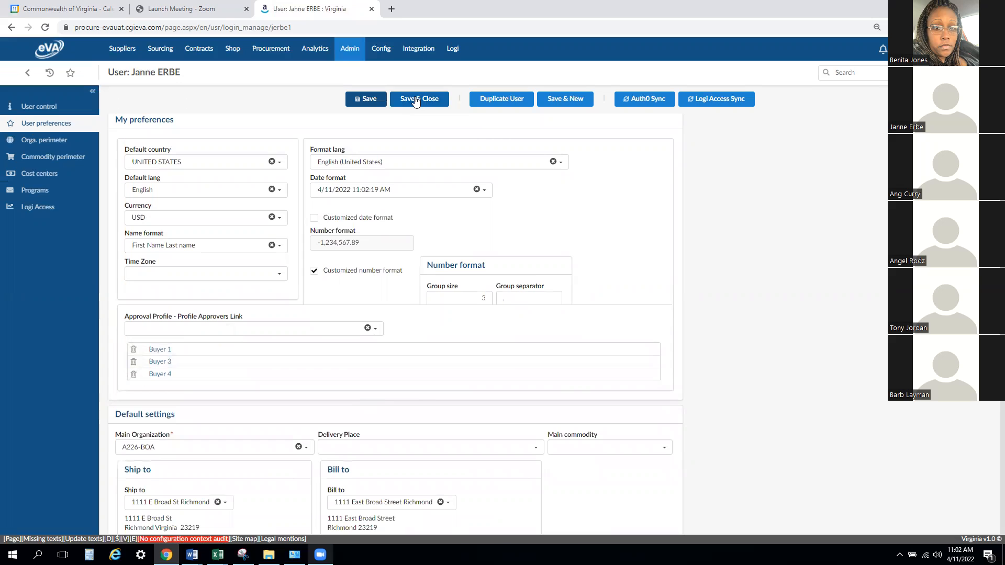
pyautogui.click(416, 99)
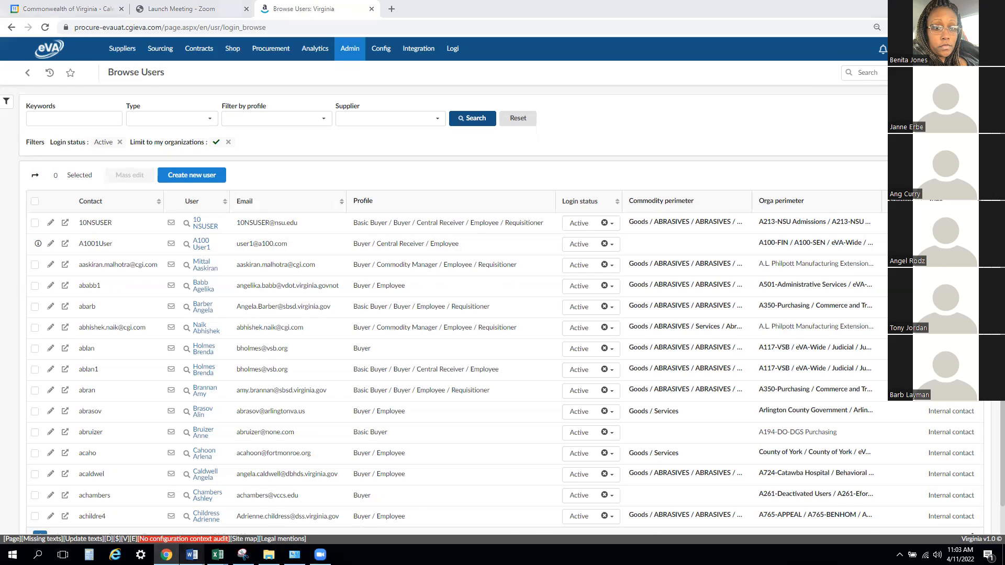
# - Switch to Word and review the internal profiles in the Profiles document and the table in P2P Approval Profiles
pyautogui.moveTo(192, 554)
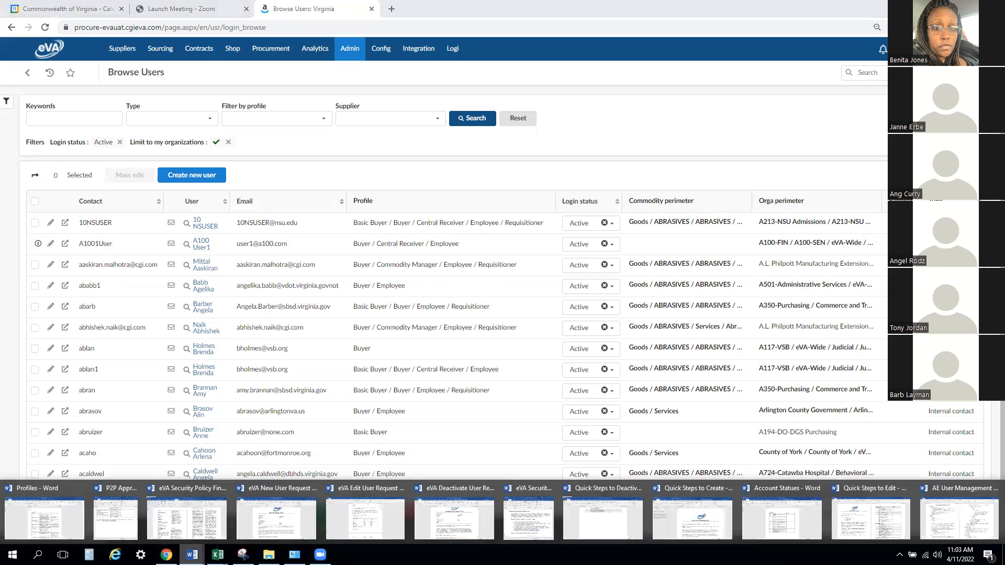
pyautogui.click(52, 529)
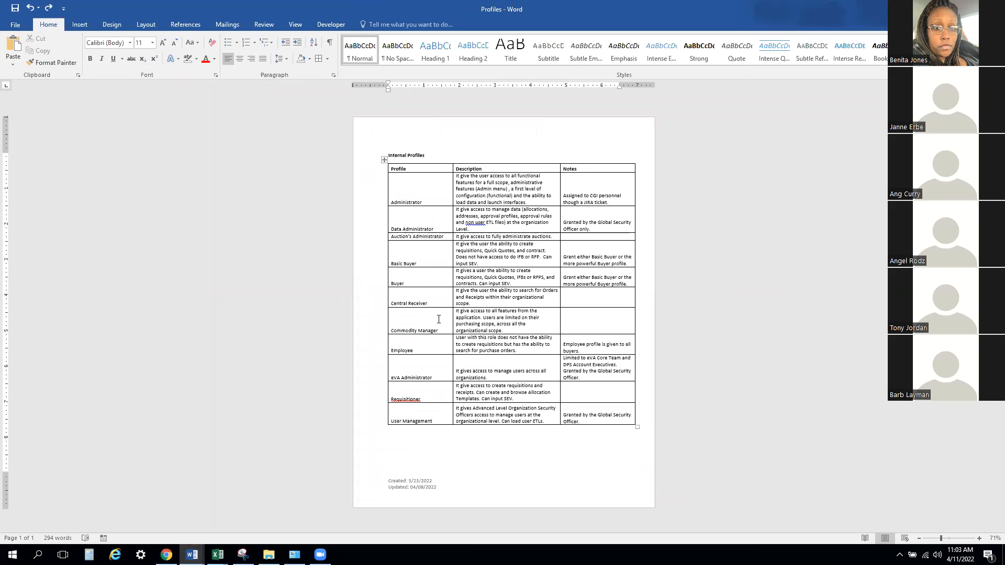
pyautogui.moveTo(187, 553)
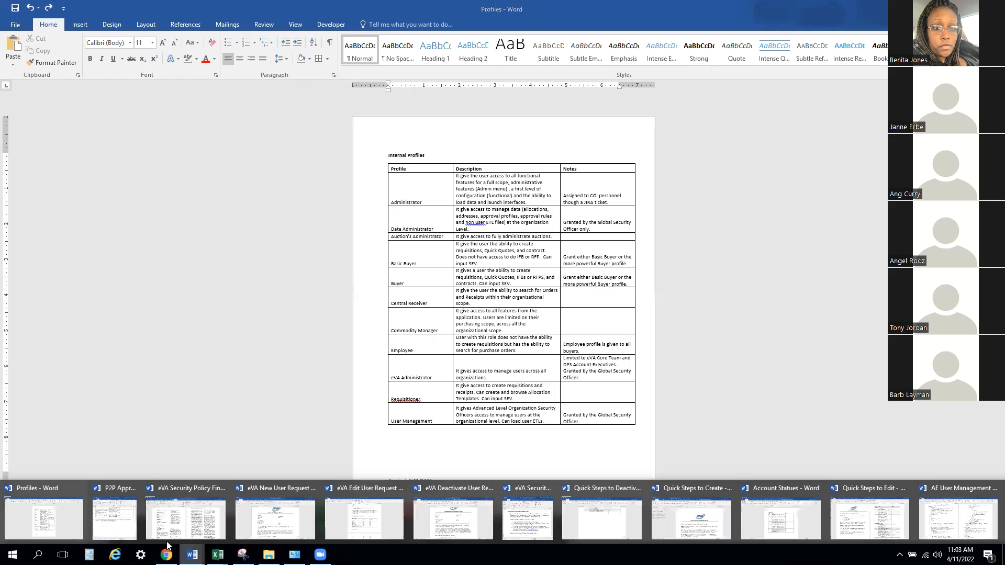
pyautogui.click(119, 526)
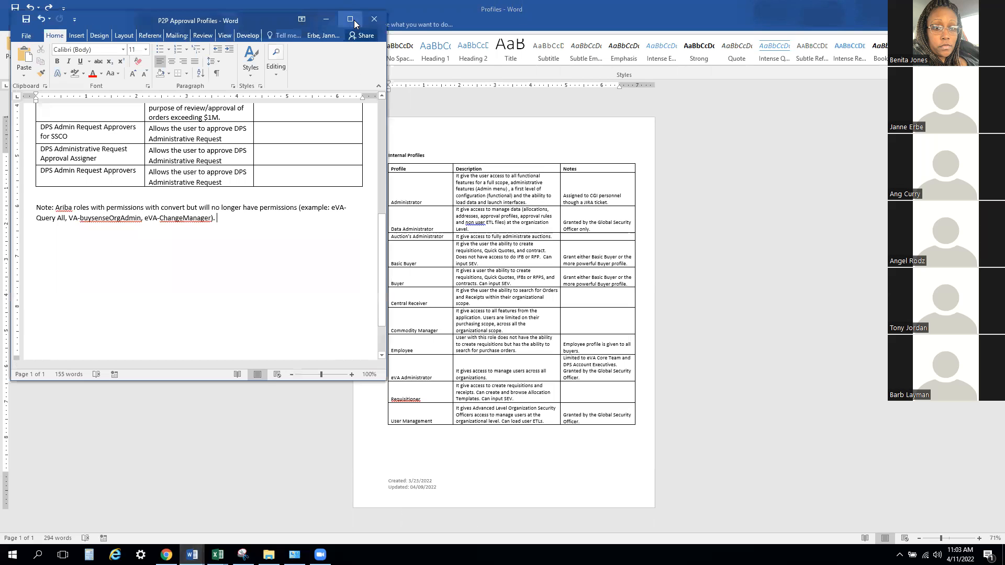
pyautogui.click(350, 19)
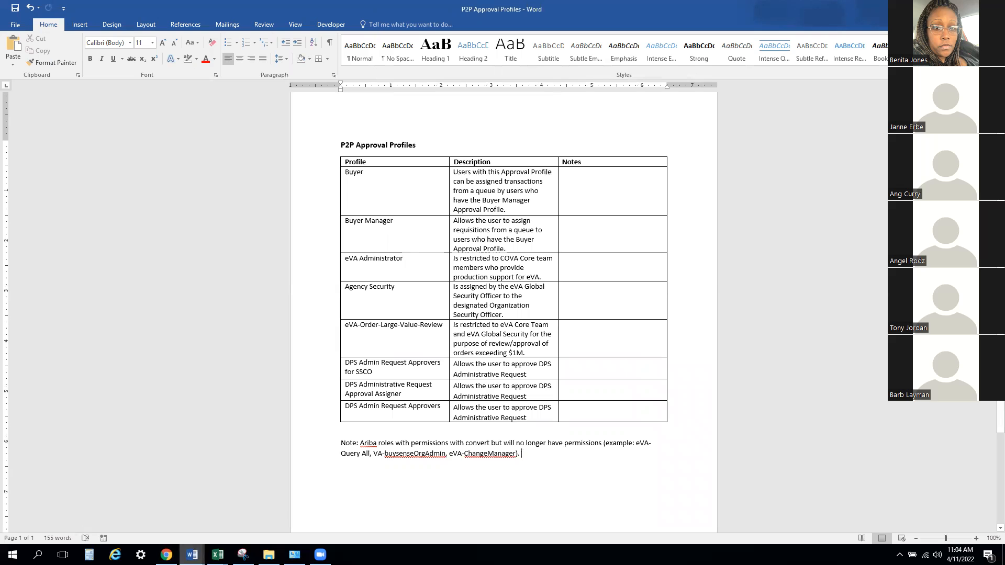
# - Switch to the Logi Roles and Descriptions workbook in Excel and review its report, role, notes, assignment and Granted By columns
pyautogui.click(192, 554)
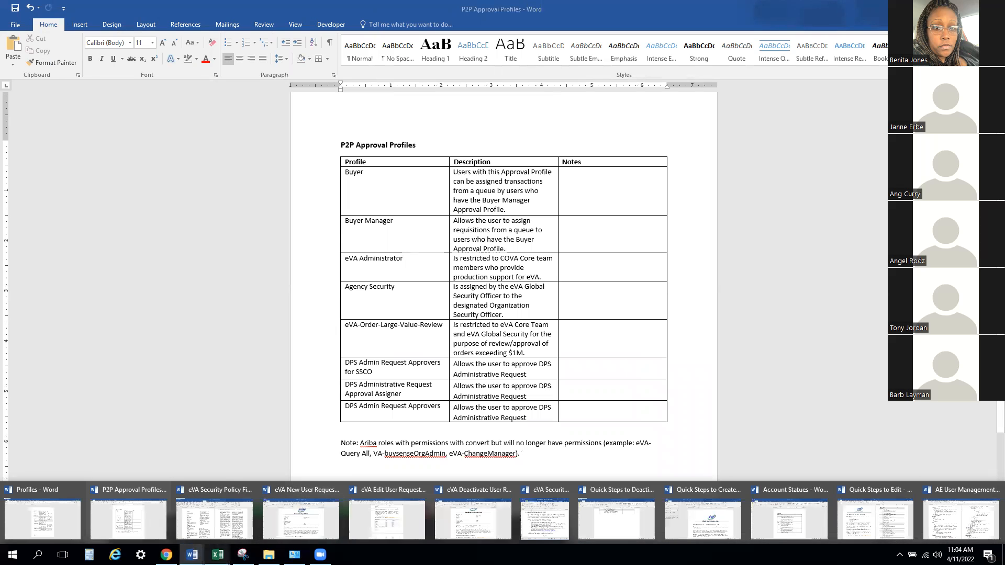
pyautogui.moveTo(218, 555)
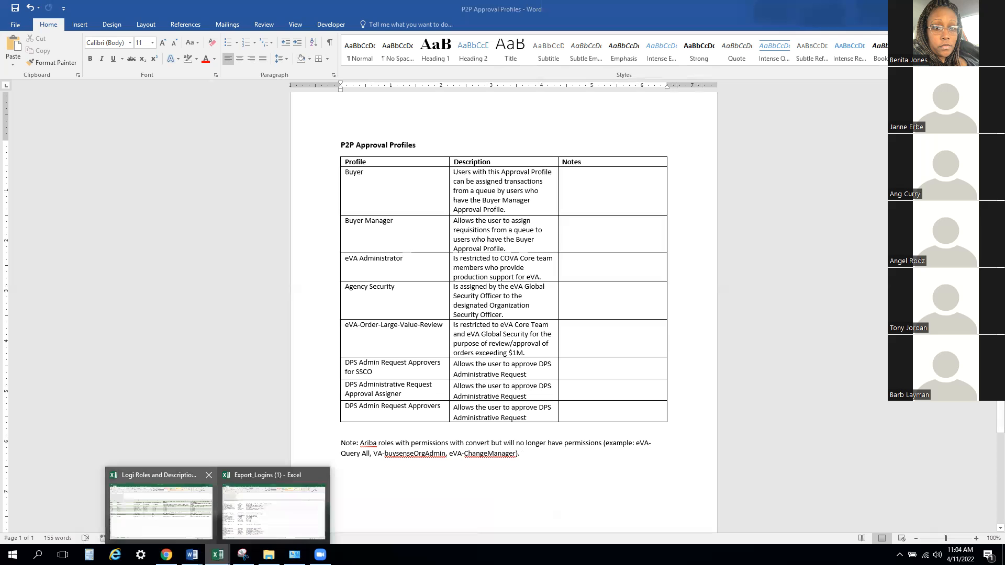
pyautogui.click(161, 512)
pyautogui.moveTo(999, 479); pyautogui.dragTo(999, 176)
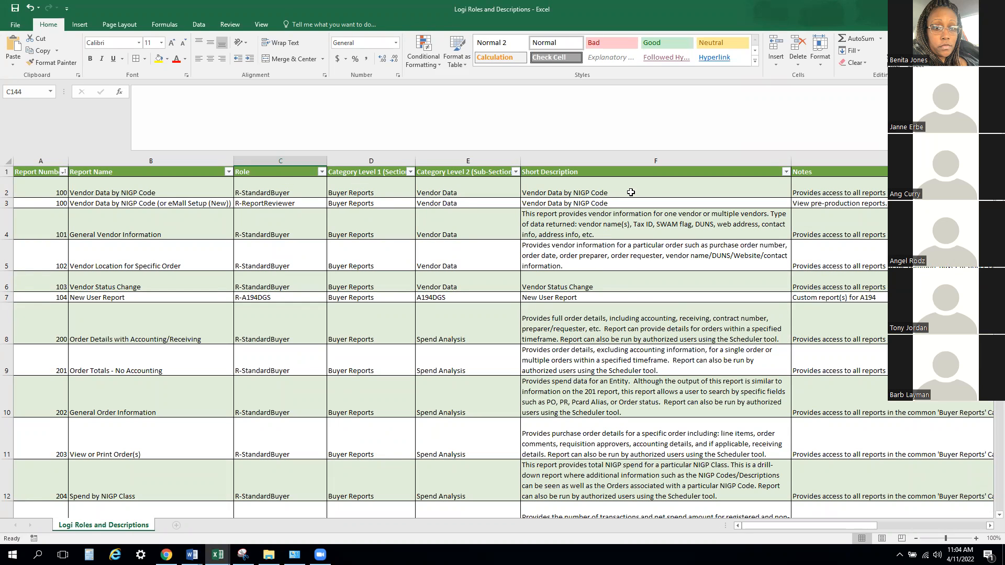
pyautogui.click(631, 192)
pyautogui.moveTo(813, 524); pyautogui.dragTo(942, 526)
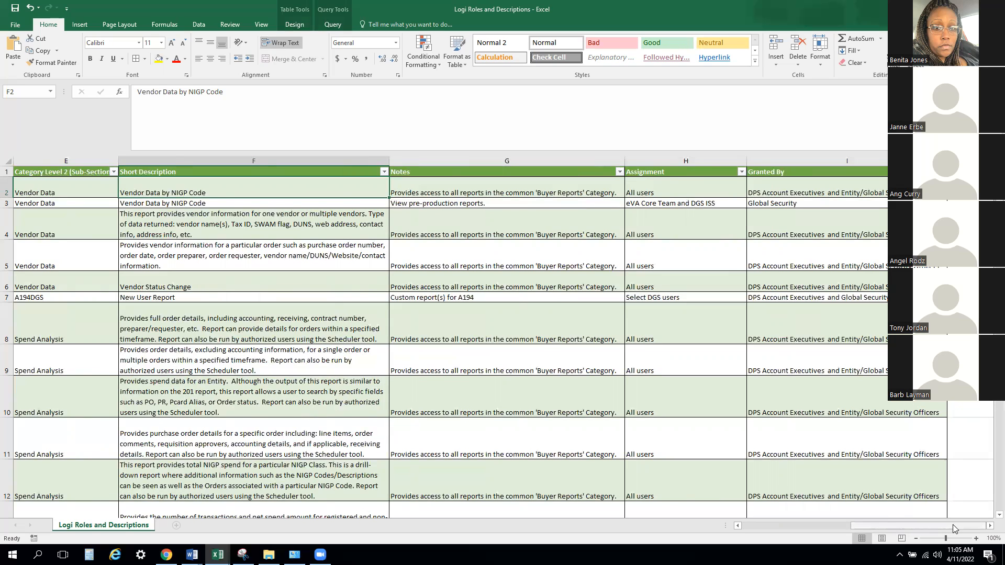
pyautogui.moveTo(953, 529); pyautogui.dragTo(787, 527)
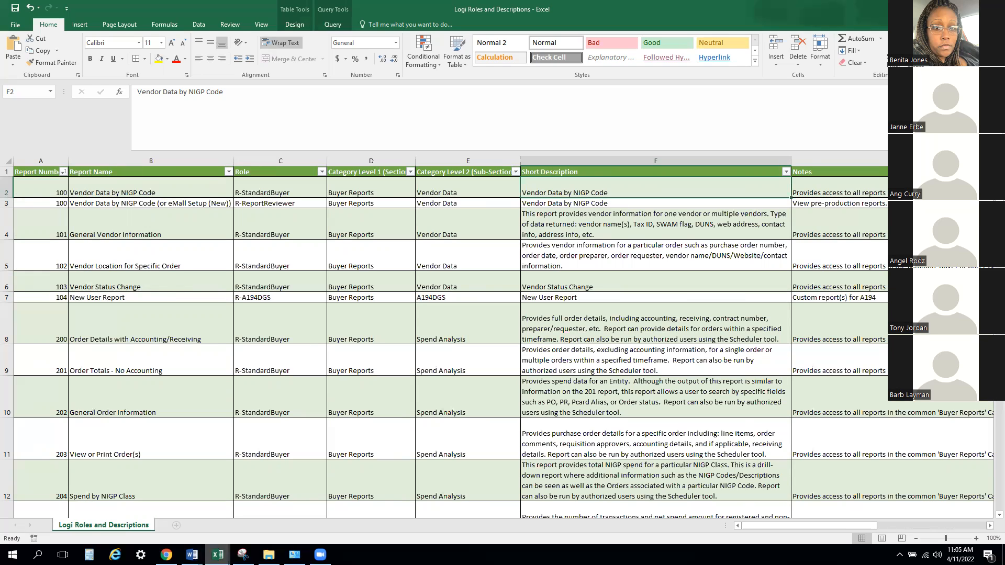
# - Switch to the Account Statues document in Word and review the definition of each account status
pyautogui.moveTo(192, 555)
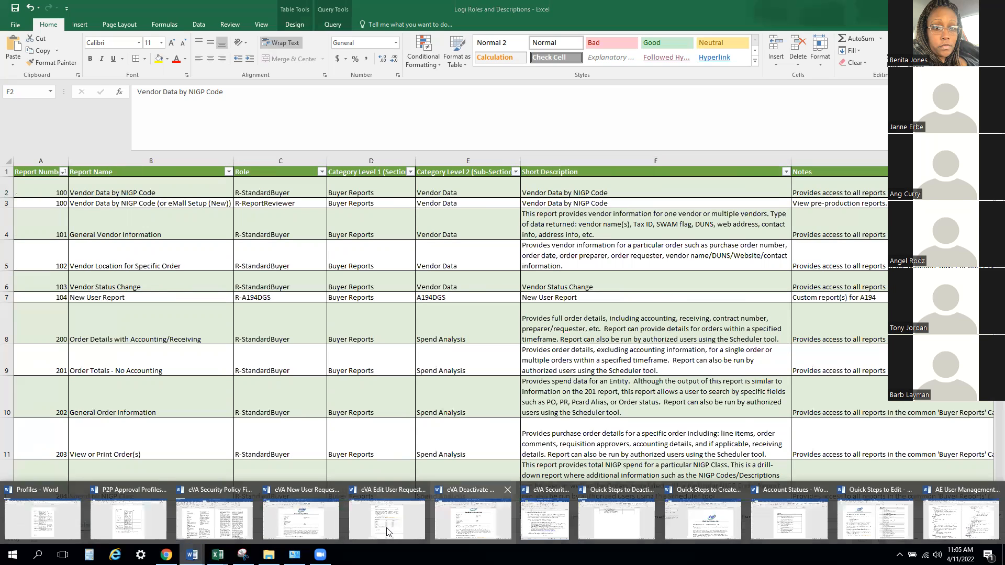
pyautogui.click(782, 527)
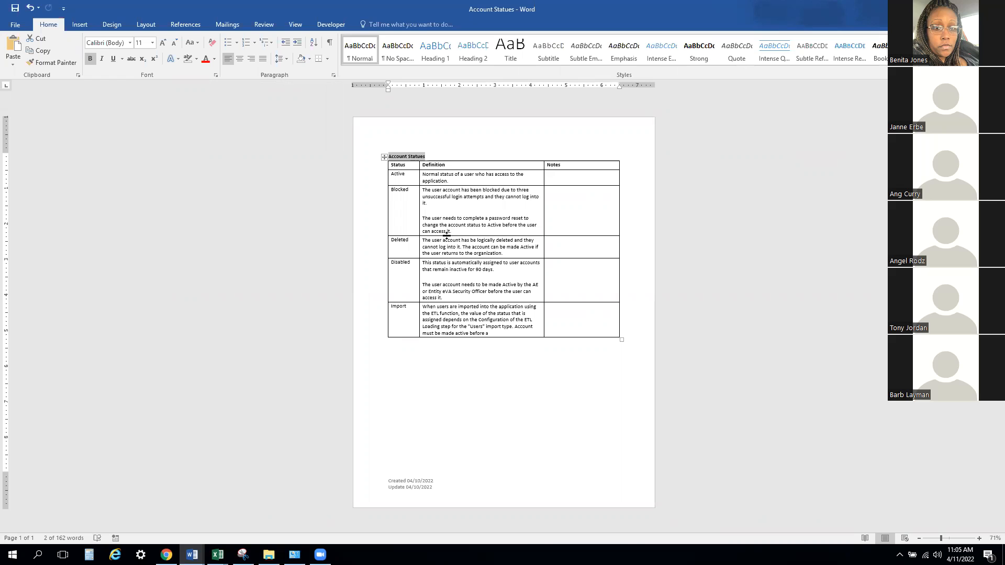
pyautogui.click(191, 554)
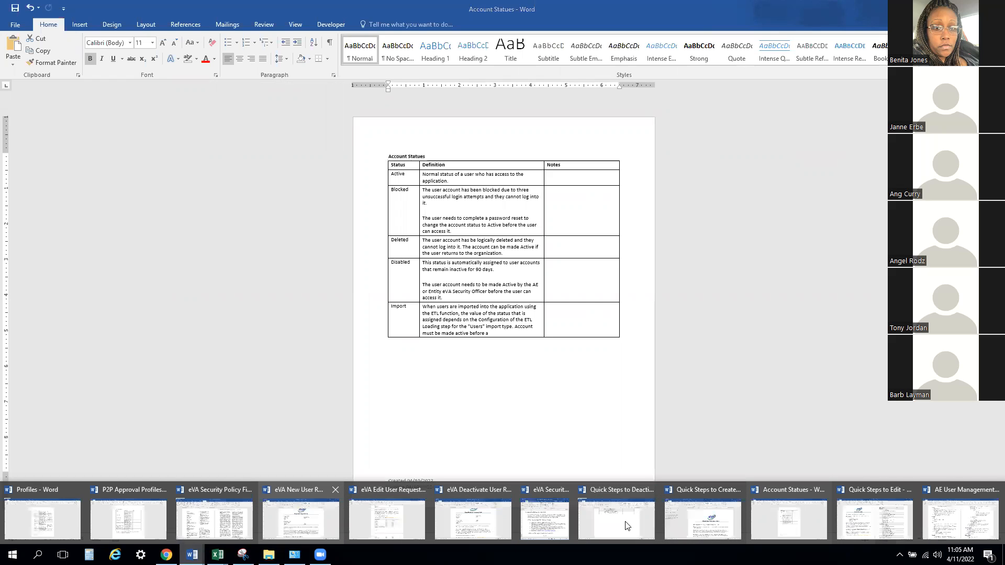
# - Switch to the eVA New User Request Form and review its signature section, instructions and User Information fields
pyautogui.click(301, 519)
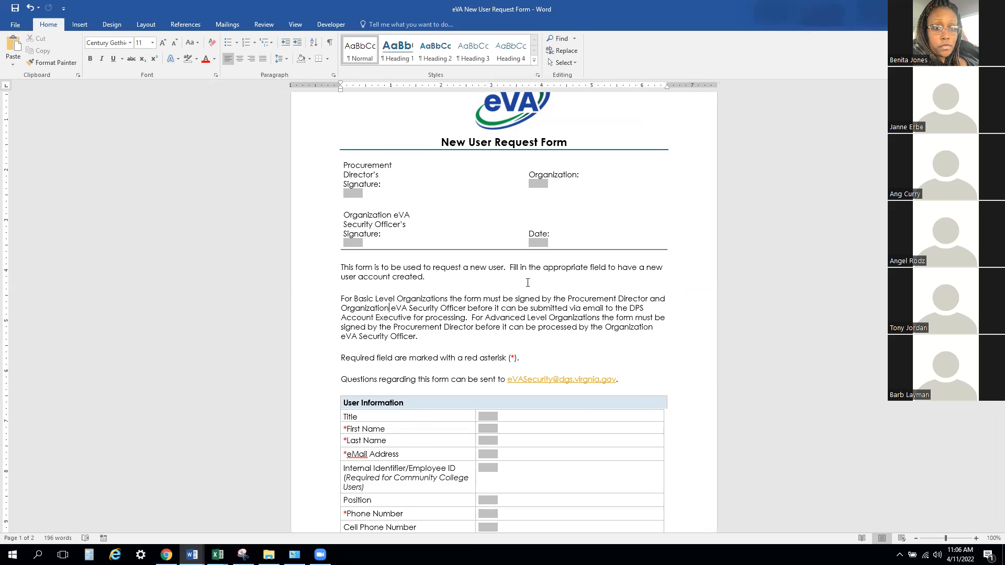
pyautogui.scroll(-10, 503, 314)
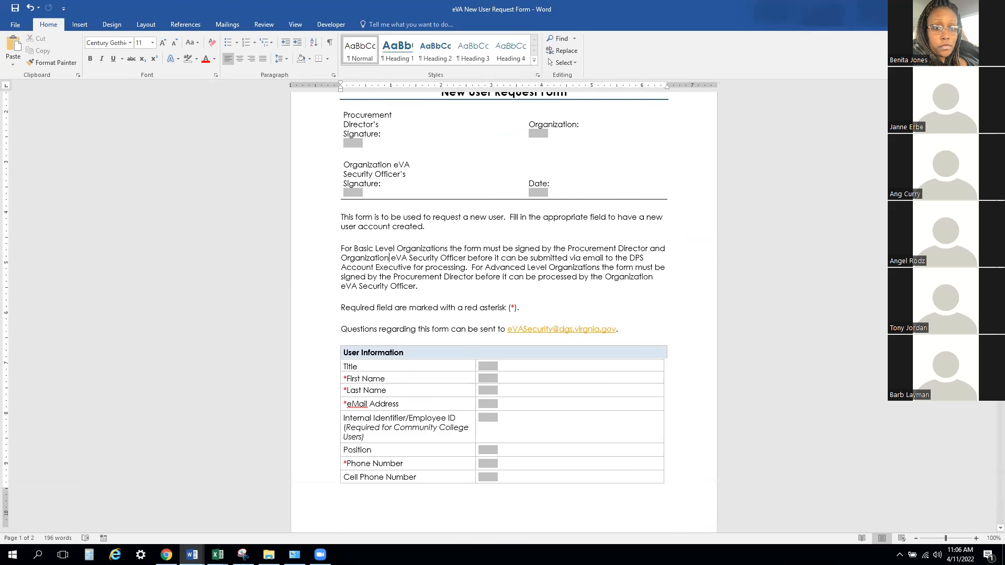
pyautogui.moveTo(991, 369); pyautogui.dragTo(990, 314)
pyautogui.scroll(12, 442, 377)
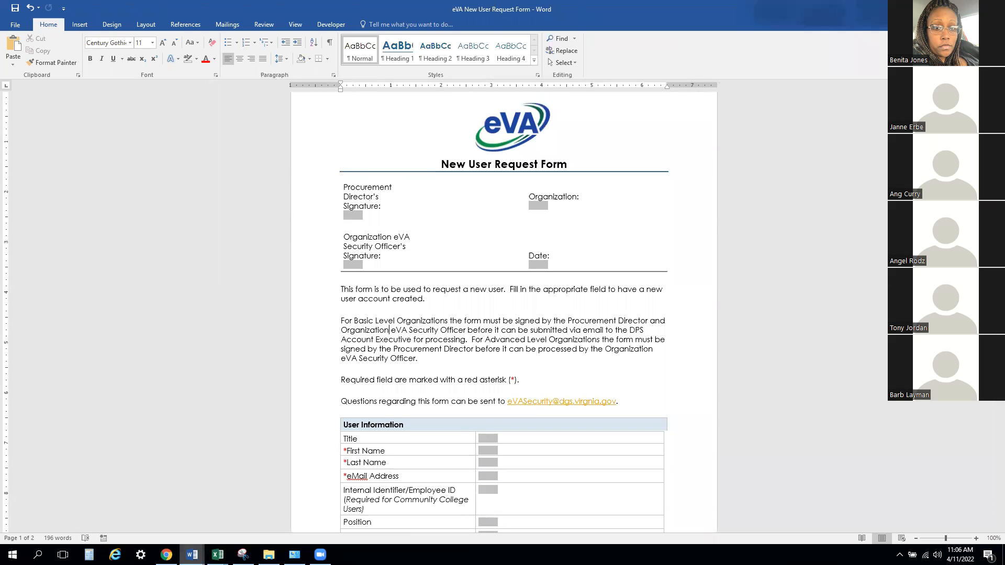
# - Switch to the Quick Steps to Create document and review the introduction and the User Record, Create User and Org. Perimeter steps
pyautogui.moveTo(192, 554)
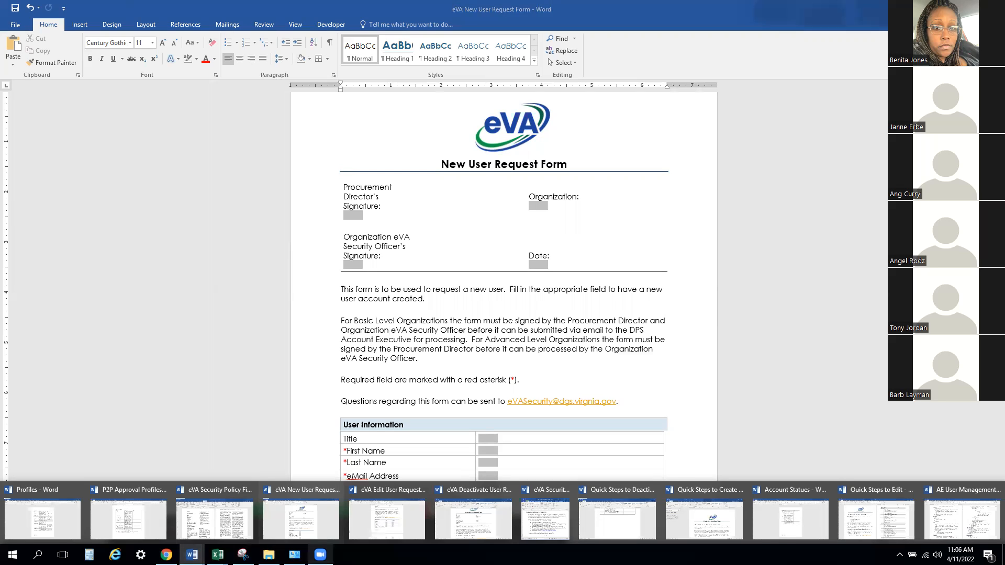
pyautogui.click(706, 530)
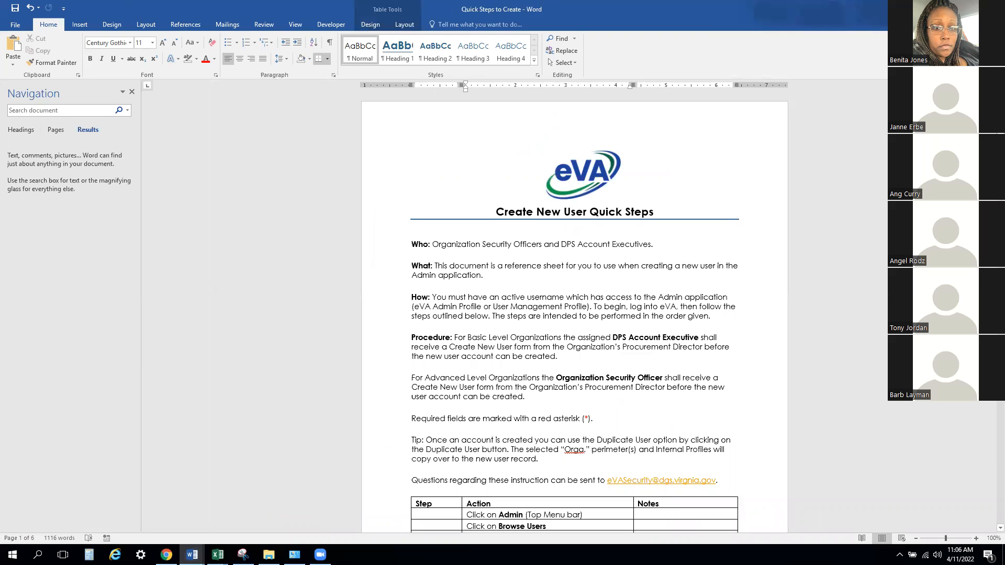
pyautogui.scroll(-5, 575, 313)
pyautogui.scroll(-5, 574, 313)
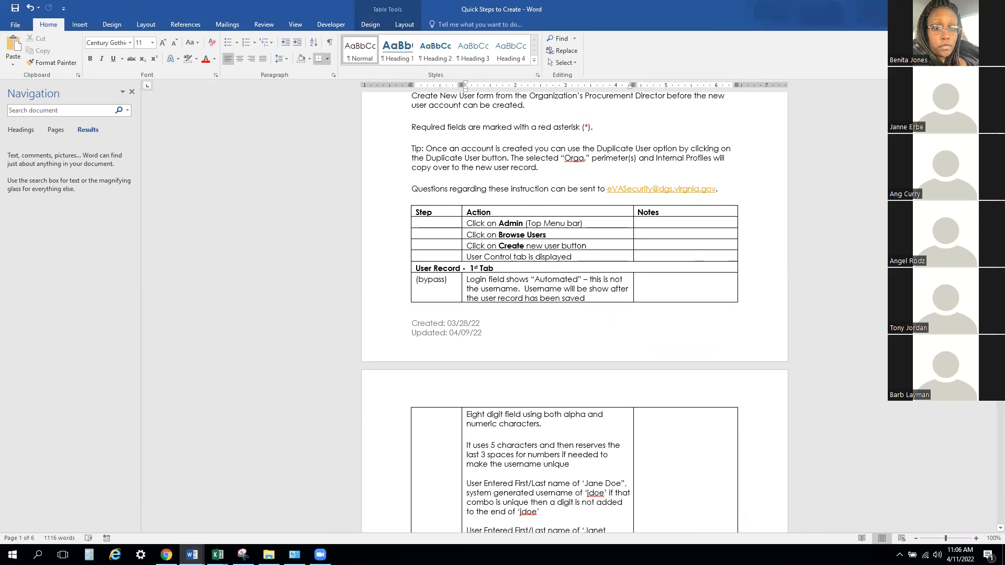
pyautogui.scroll(-9, 575, 313)
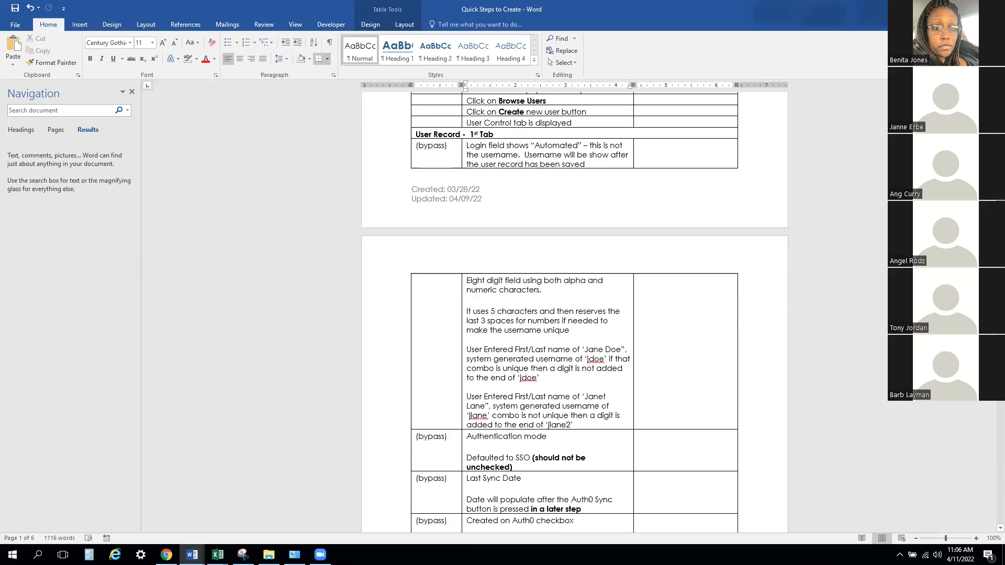
pyautogui.scroll(-8, 574, 313)
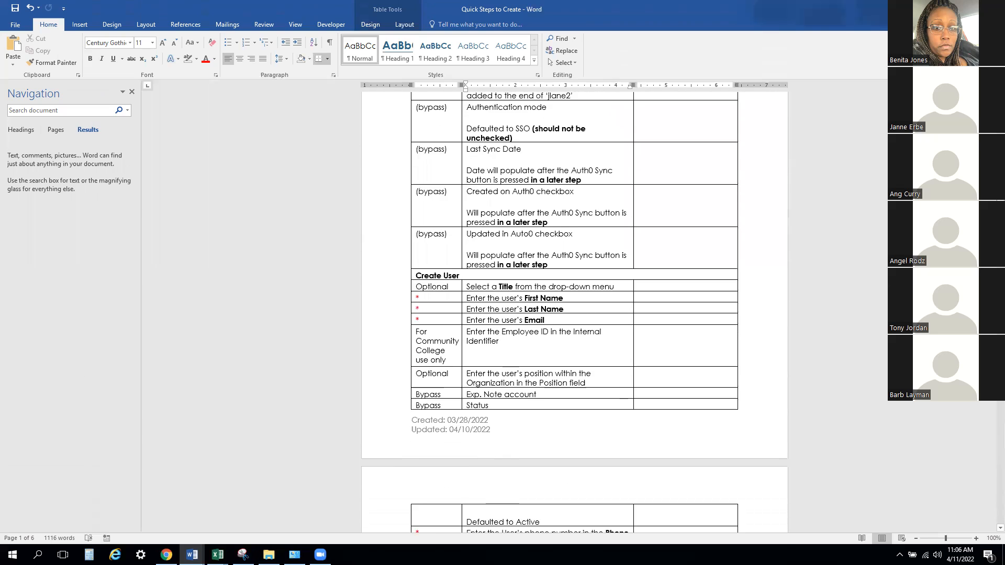
pyautogui.scroll(-10, 575, 312)
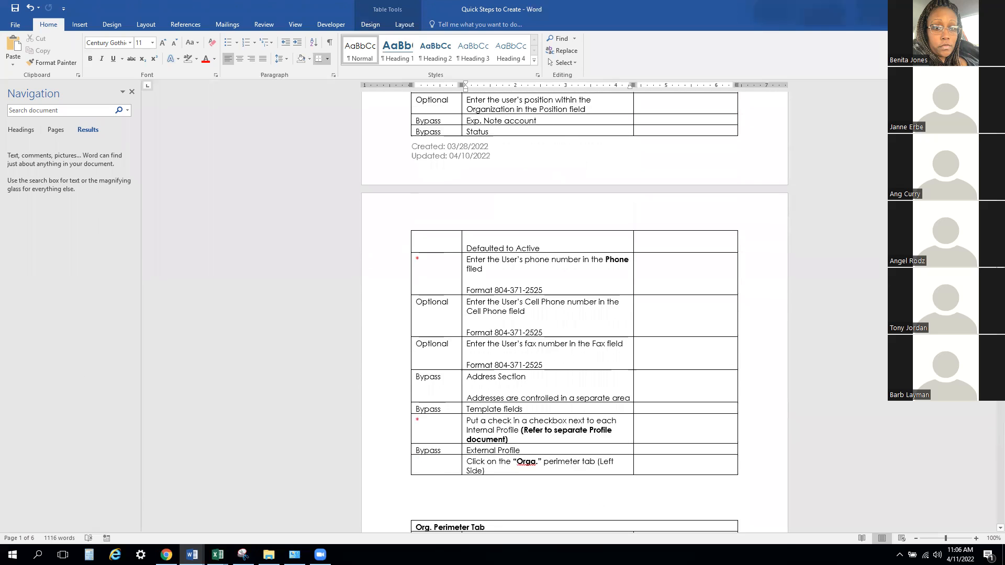
pyautogui.scroll(-15, 575, 313)
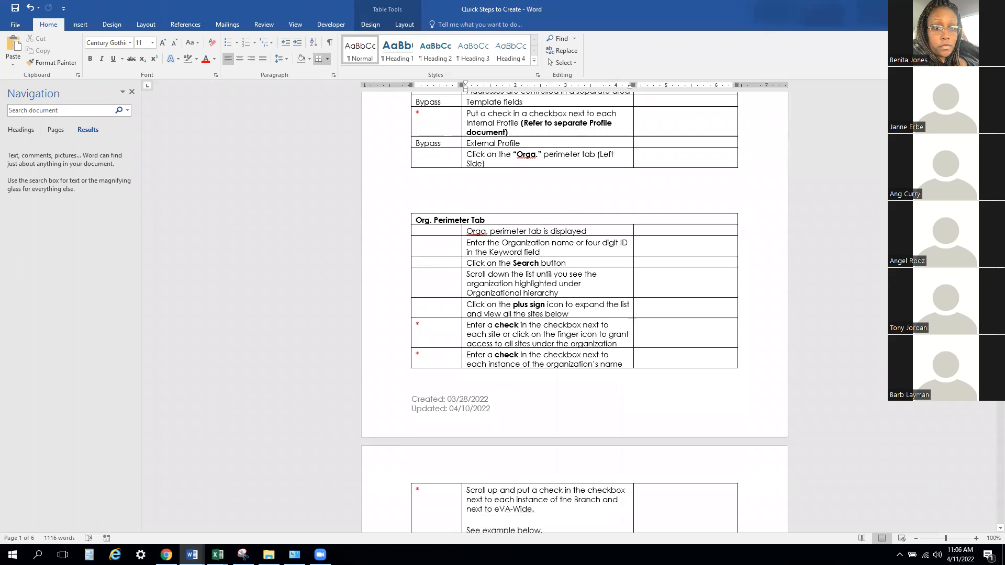
# - Review the organization hierarchy example and the User Preferences, Logi Access and User Control steps through the end of the document
pyautogui.scroll(-6, 575, 313)
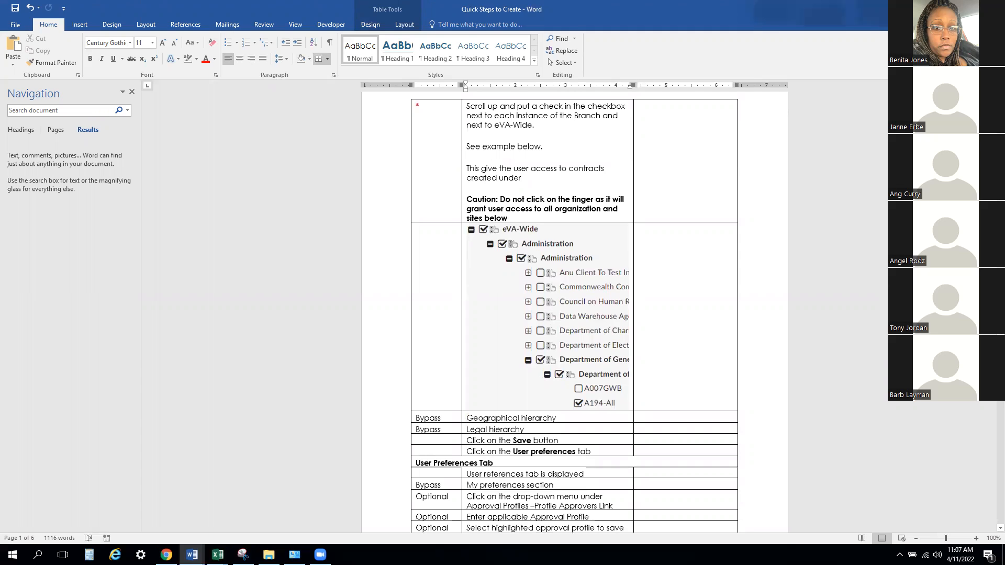
pyautogui.scroll(-12, 990, 407)
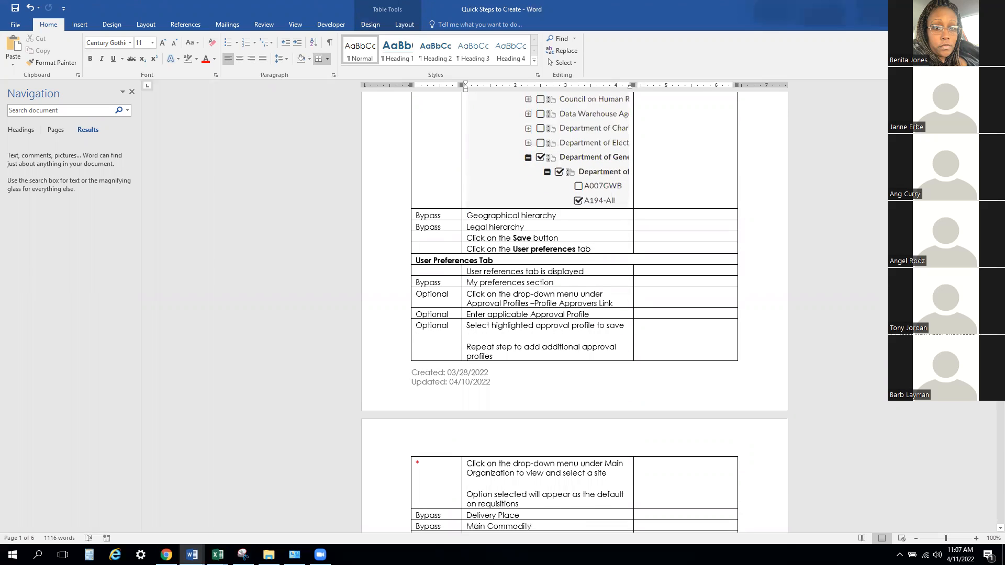
pyautogui.scroll(-18, 989, 407)
pyautogui.scroll(-3, 990, 487)
pyautogui.scroll(-4, 989, 487)
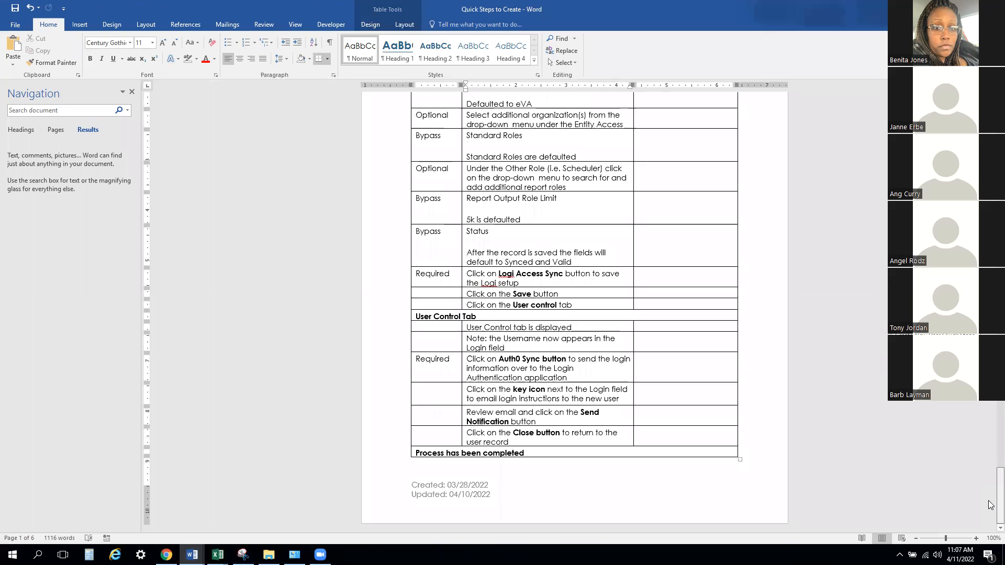
pyautogui.scroll(2, 990, 483)
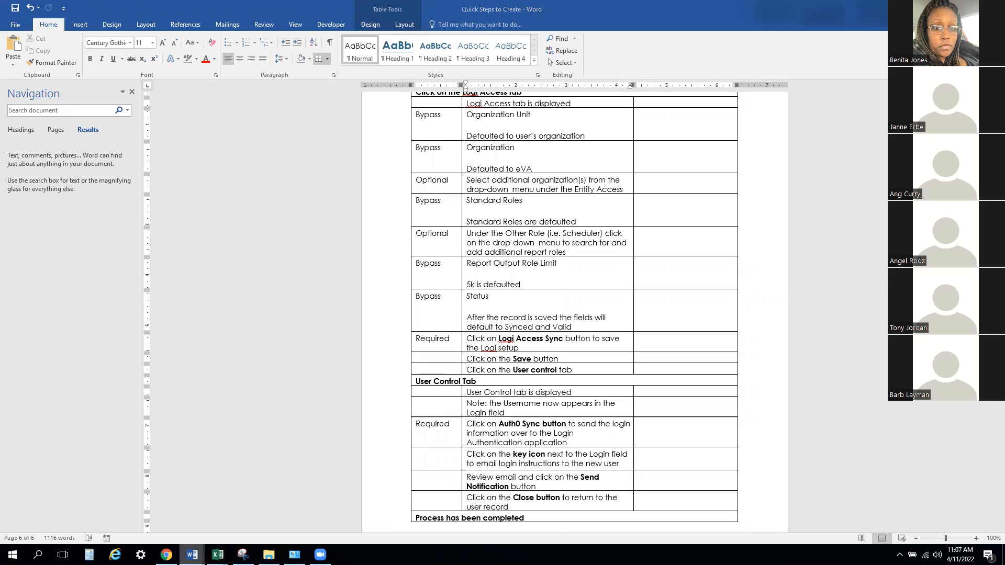
# - Minimize the open Word reference documents, including Quick Steps to Create and Account Statues
pyautogui.click(192, 554)
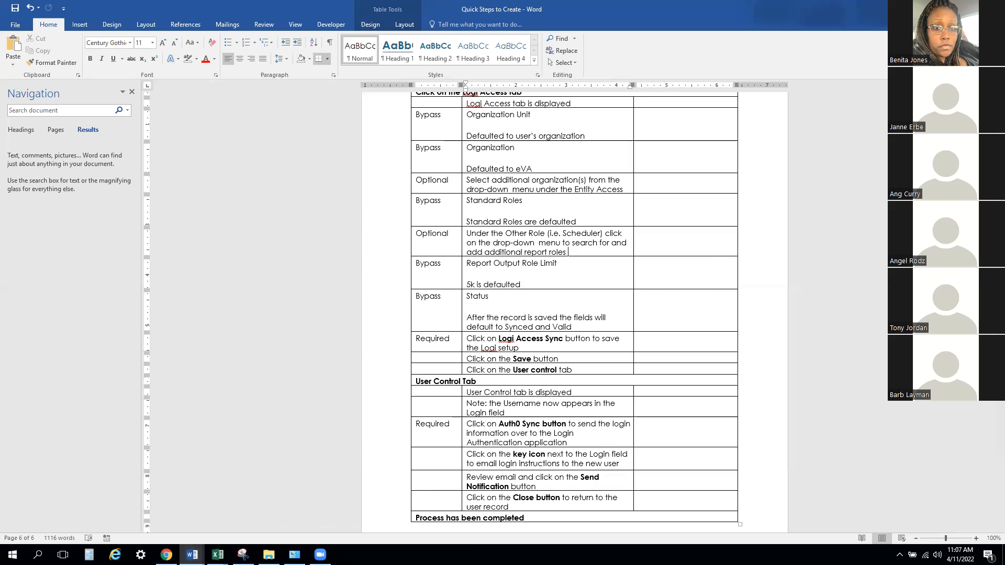
pyautogui.click(943, 10)
pyautogui.click(943, 10)
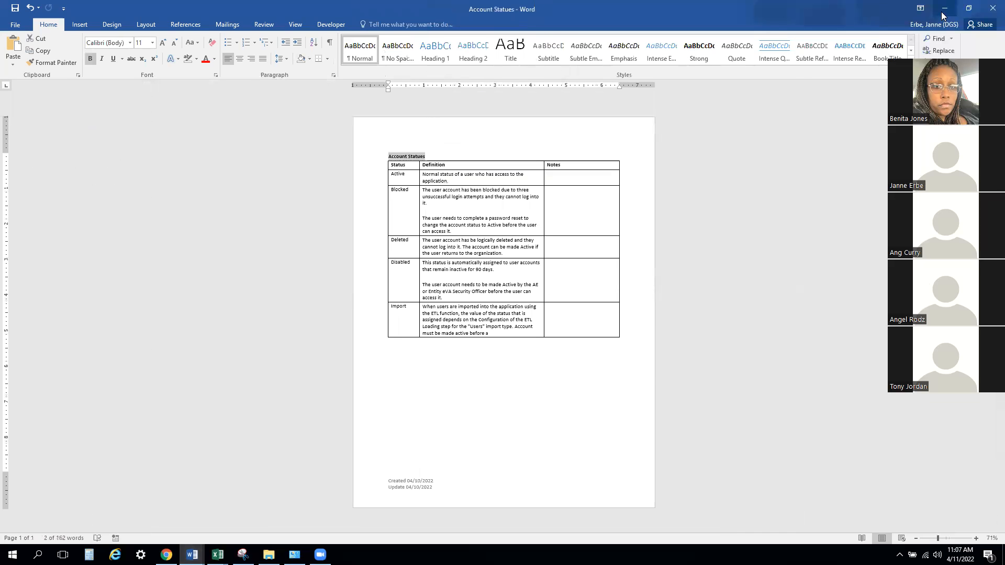
pyautogui.click(943, 11)
pyautogui.click(944, 11)
pyautogui.click(945, 12)
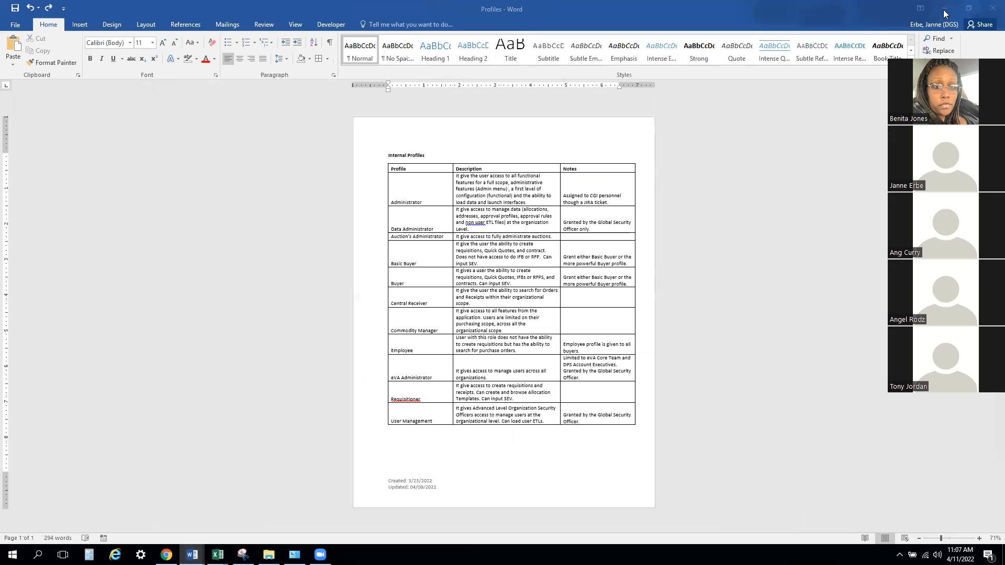
# - Switch to eVA in Chrome, edit the A117-VSB user whose only profile is Buyer, and open the Delegation section in User preferences
pyautogui.click(166, 555)
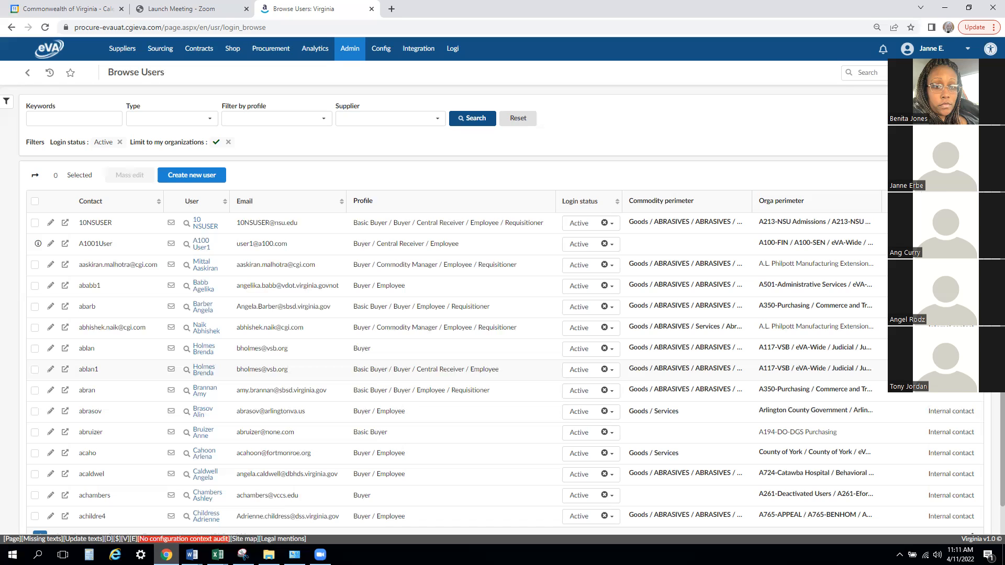
pyautogui.click(50, 348)
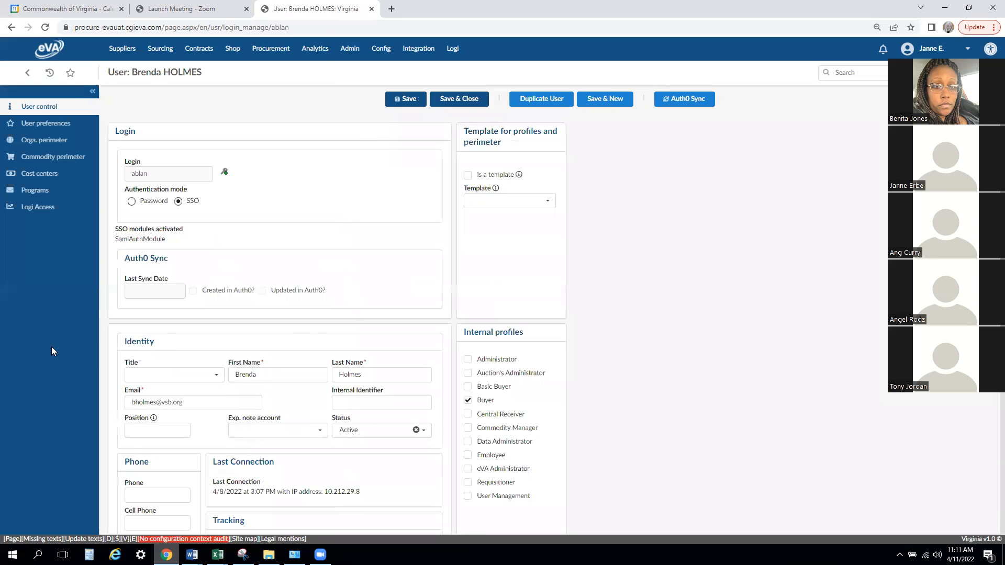
pyautogui.click(46, 126)
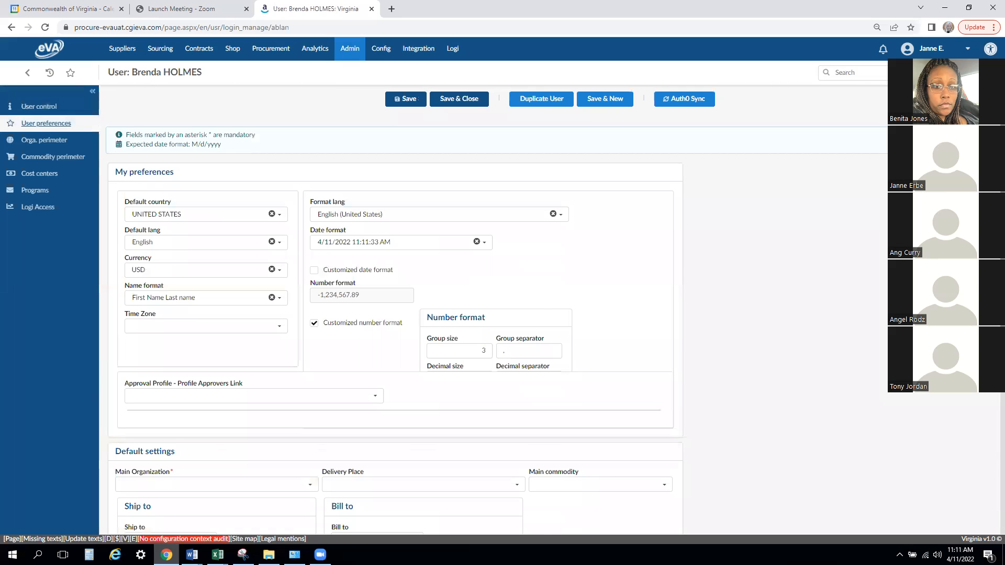
pyautogui.scroll(-6, 87, 331)
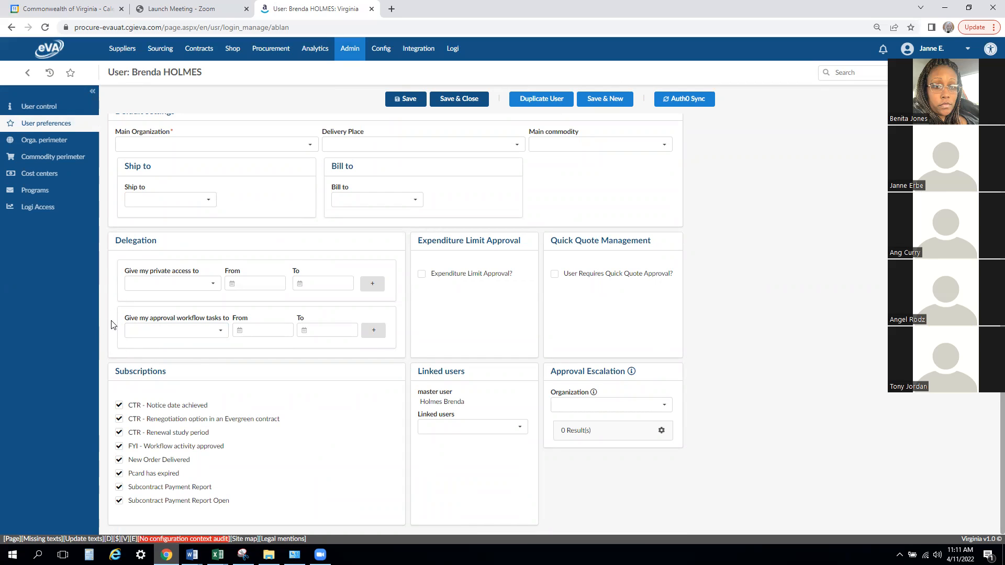
# - Delegate the user's approval workflow tasks to the first matching colleague from 4/11/2022 to 4/14/2022, and try to save the record
pyautogui.click(197, 329)
pyautogui.write('Erbe')
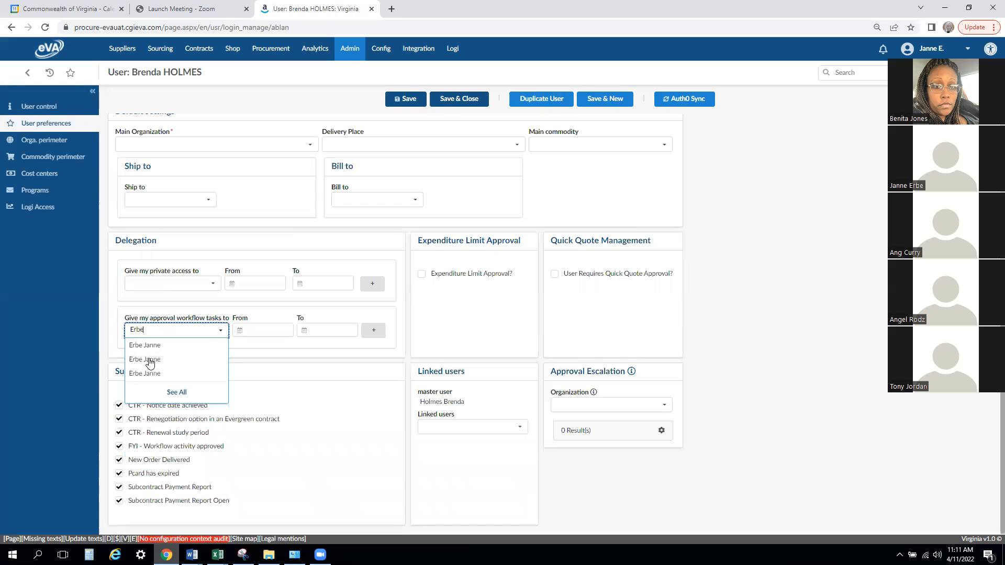
pyautogui.click(150, 346)
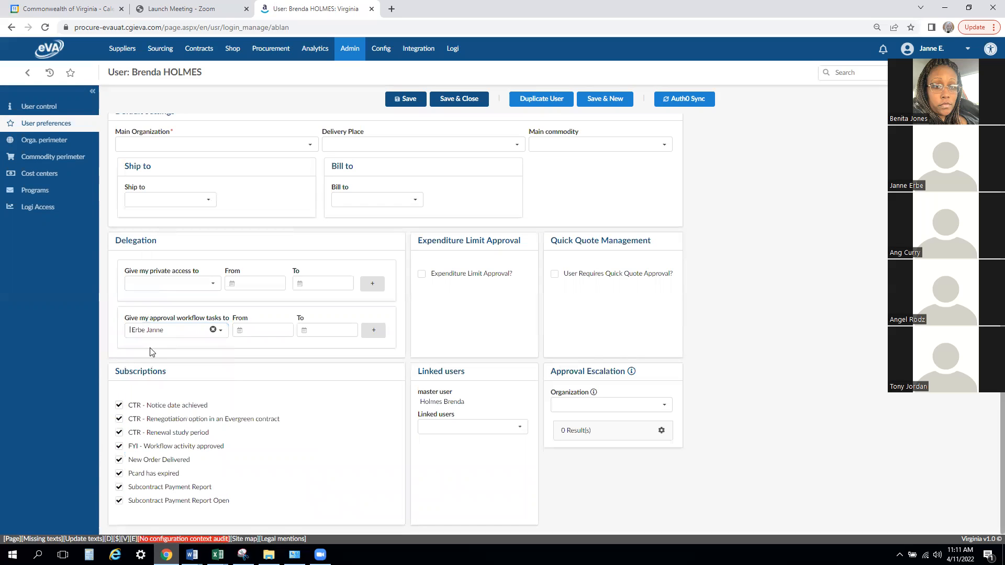
pyautogui.click(247, 333)
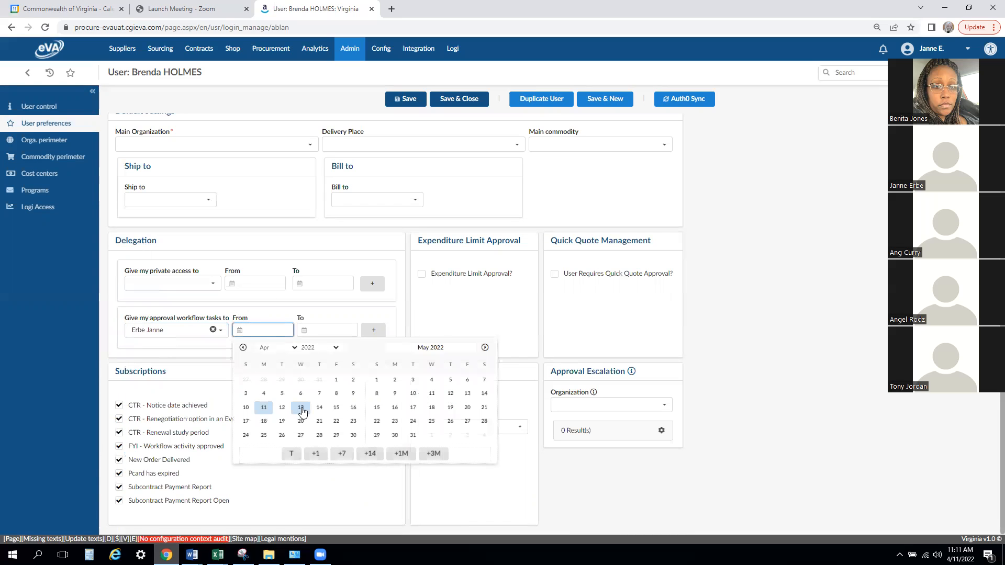
pyautogui.click(264, 408)
pyautogui.click(355, 331)
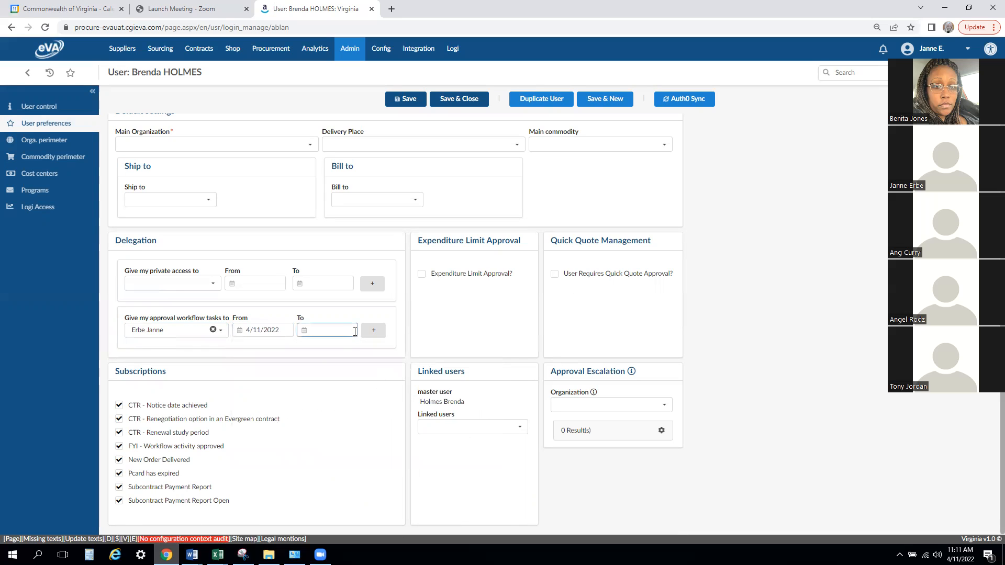
pyautogui.click(304, 330)
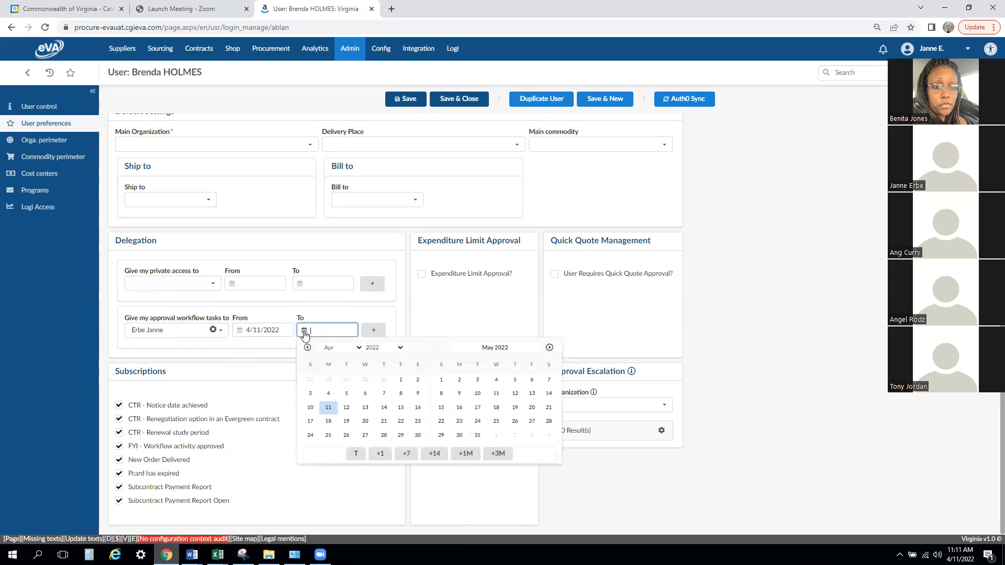
pyautogui.click(386, 409)
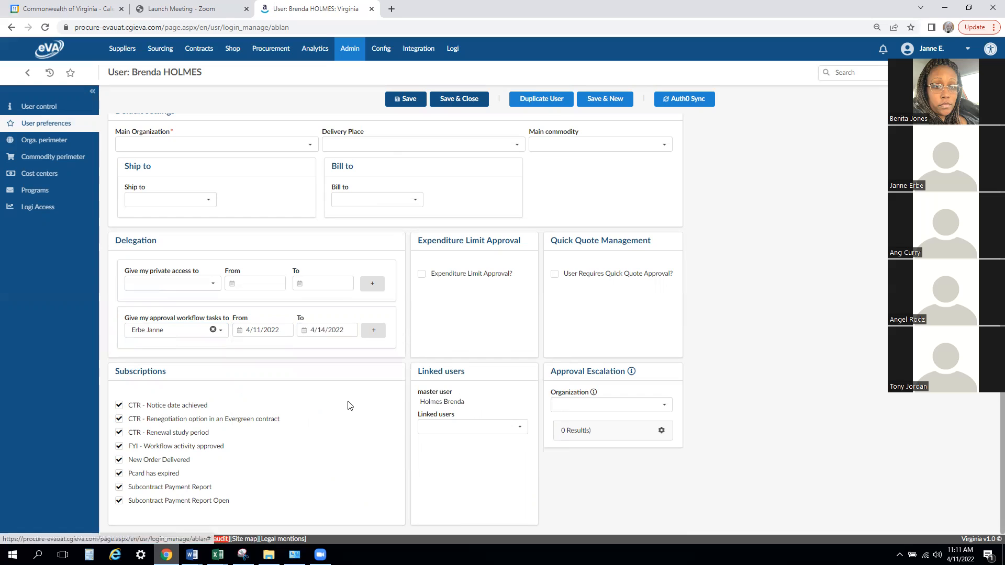
pyautogui.click(404, 104)
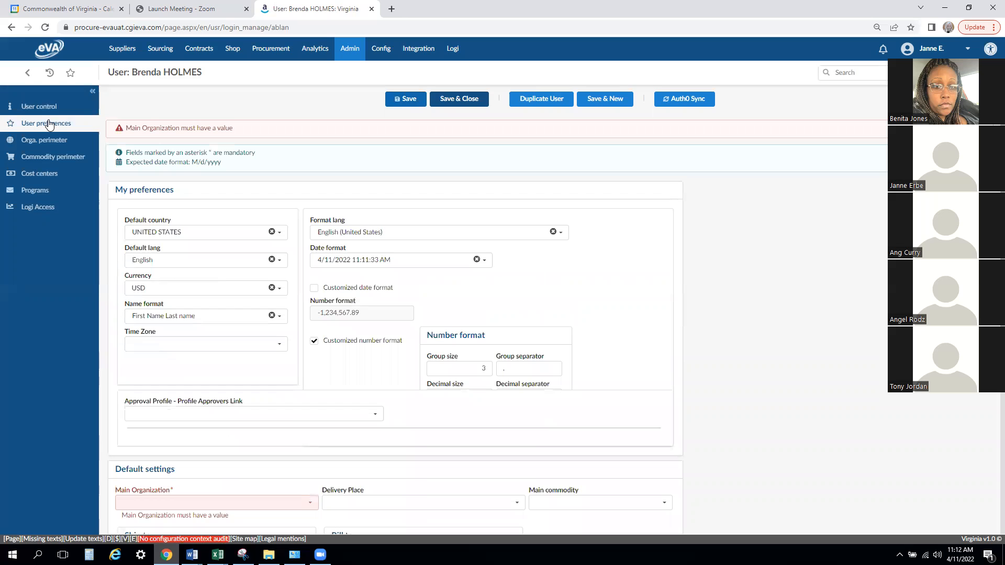
# - Review the Main Organization field and the approval workflow delegation entry in User preferences
pyautogui.scroll(-4, 180, 170)
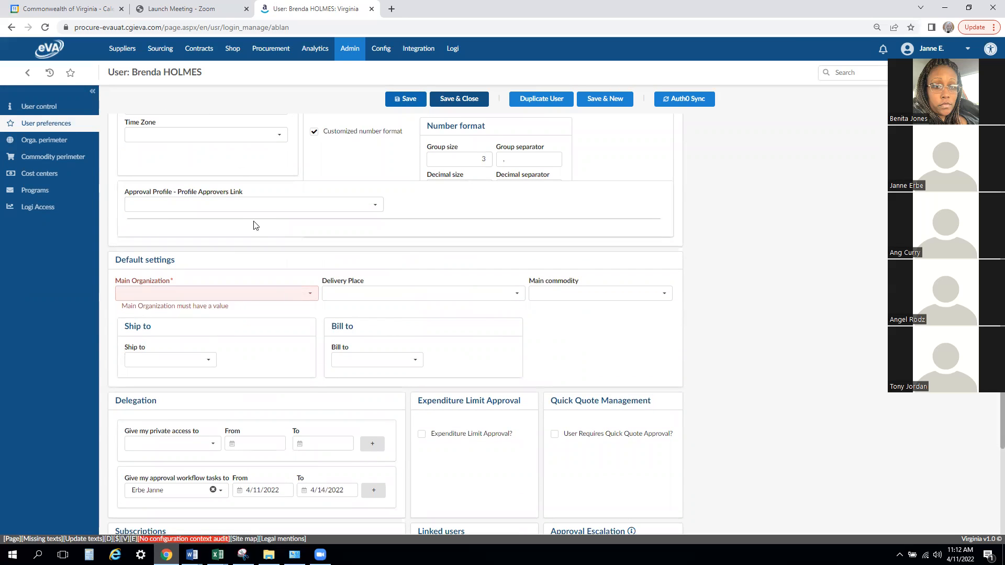
pyautogui.scroll(-3, 255, 225)
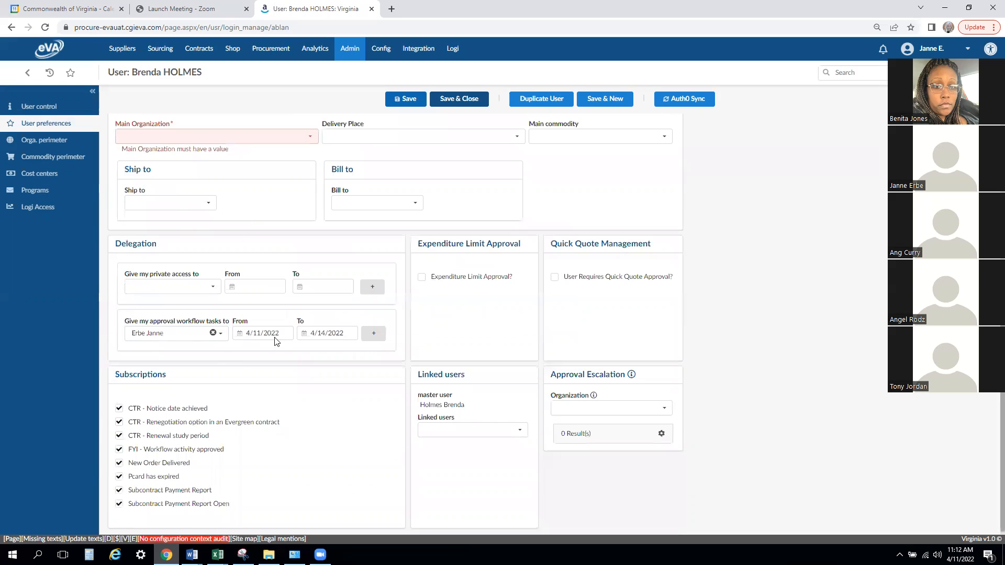
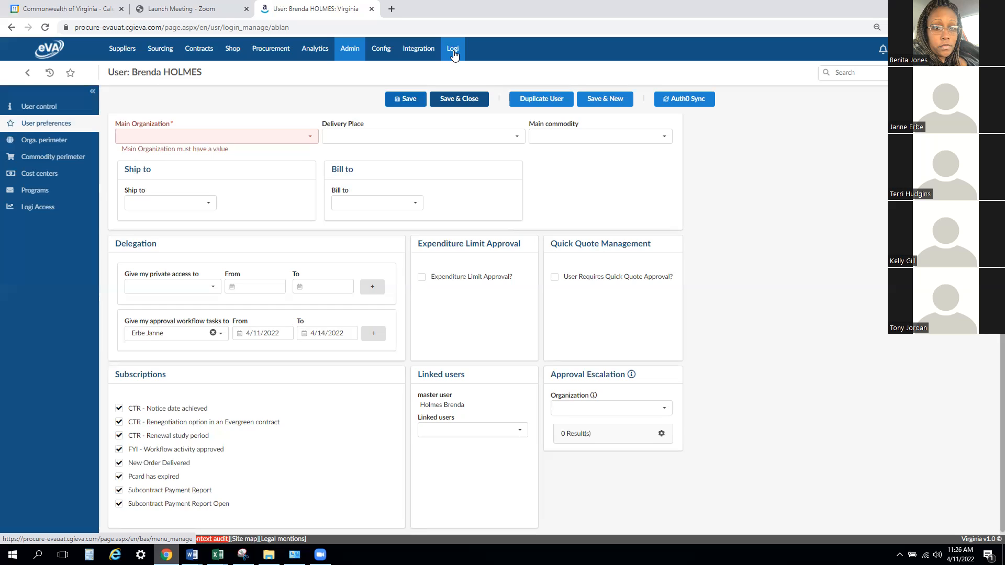
# - Assign the 104 SPED Approver, 104 SAA Approver and 104 CEHD Approver approval profiles to the user in User preferences
pyautogui.click(50, 112)
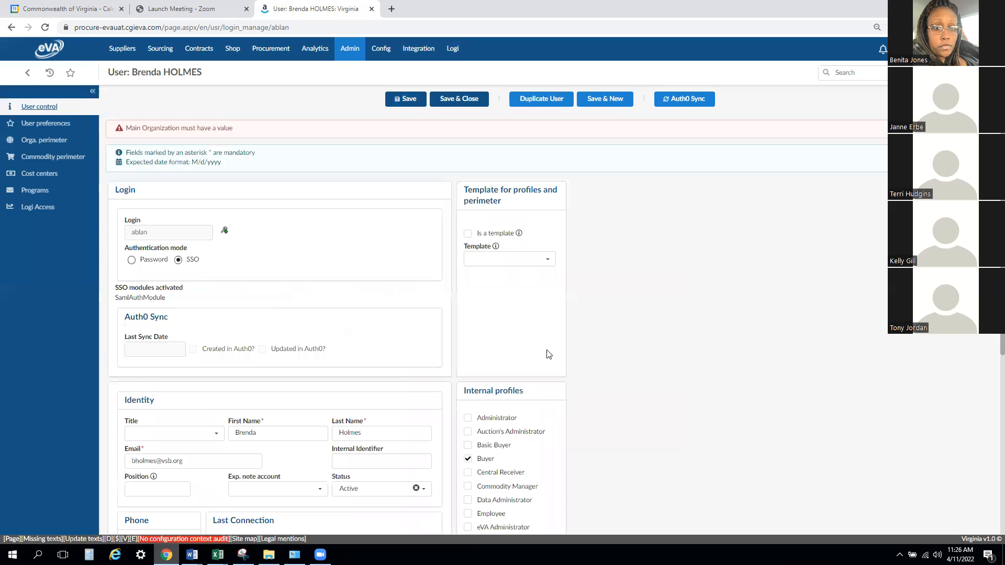
pyautogui.scroll(-3, 591, 349)
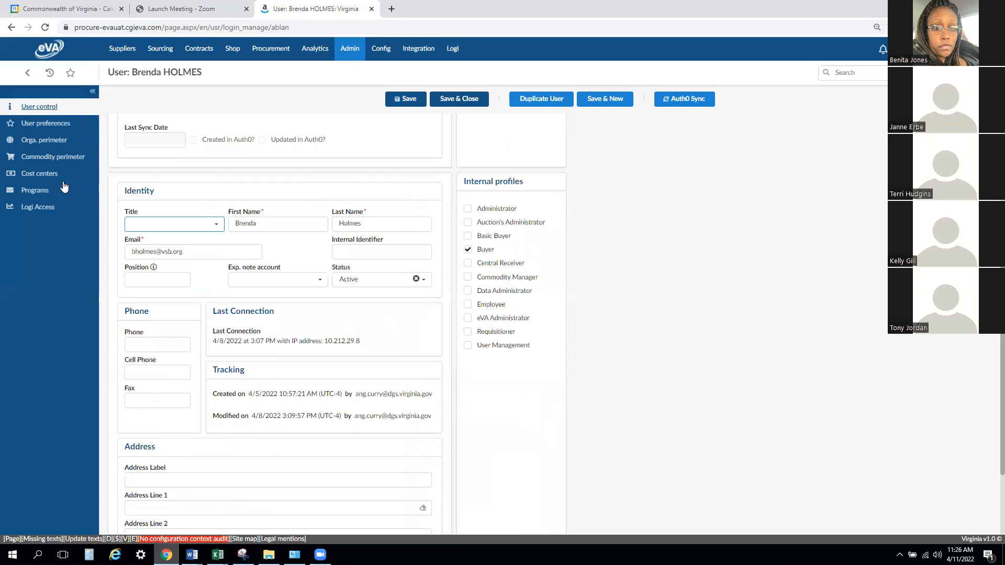
pyautogui.click(45, 124)
pyautogui.click(167, 412)
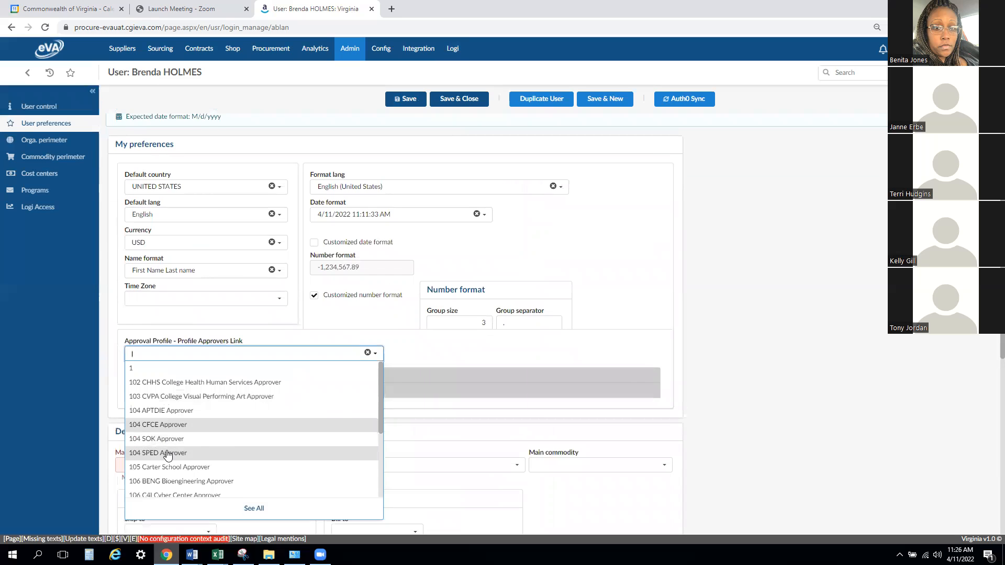
pyautogui.click(168, 453)
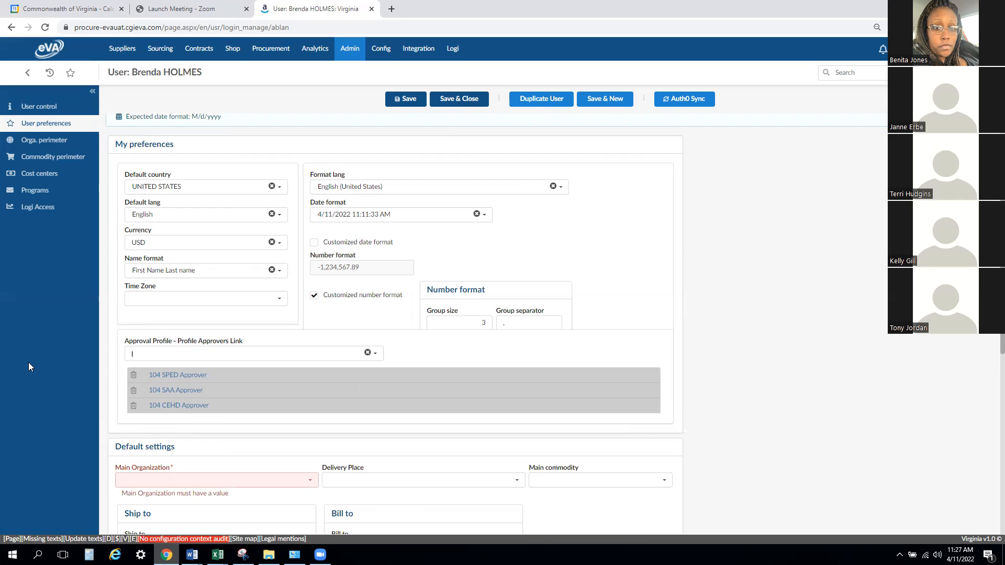
# - Review the User Management internal profile in User control and the assigned approval profiles in User preferences
pyautogui.click(42, 112)
pyautogui.scroll(-2, 858, 450)
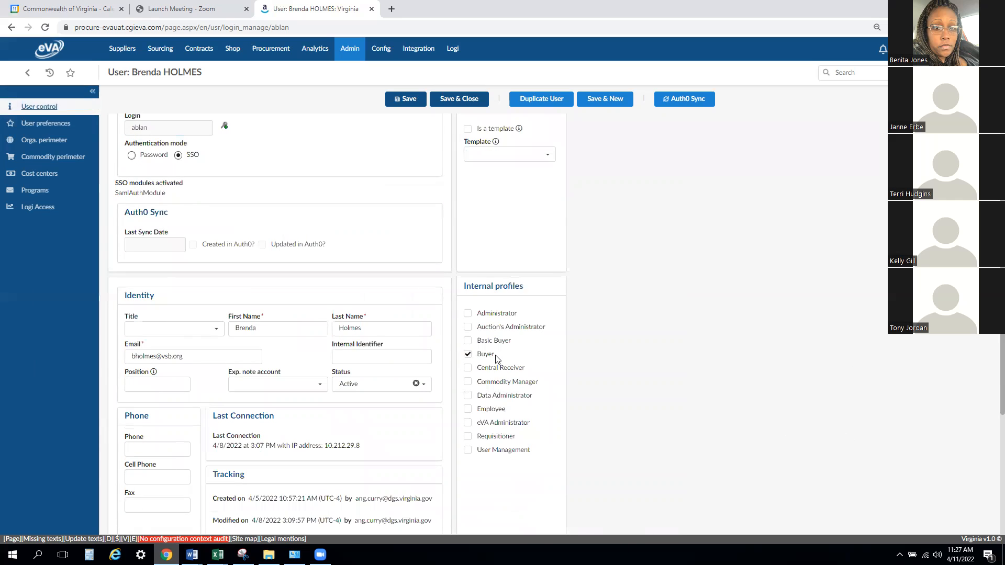
pyautogui.click(467, 450)
pyautogui.moveTo(479, 439); pyautogui.dragTo(532, 443)
pyautogui.click(46, 125)
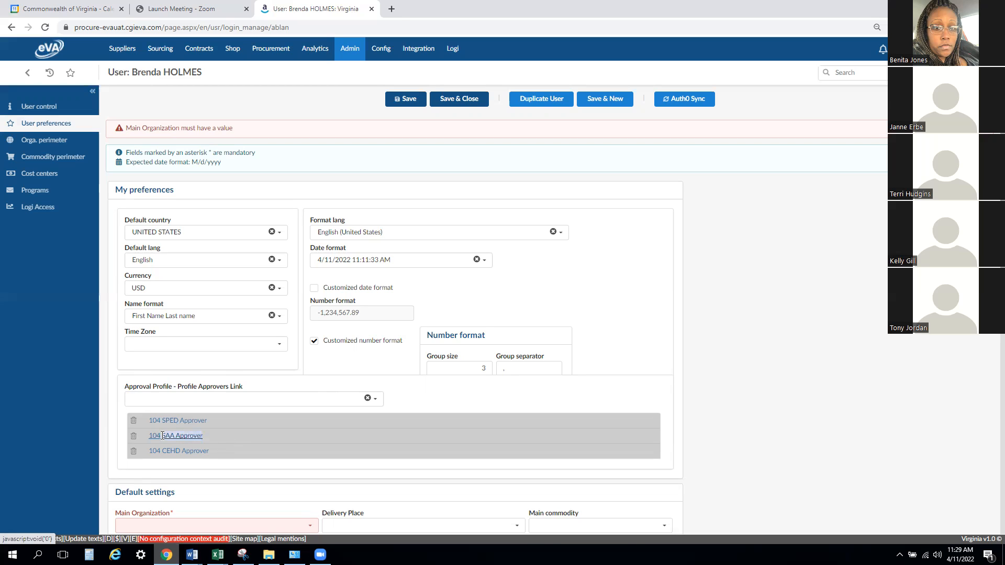
pyautogui.moveTo(148, 455); pyautogui.dragTo(444, 459)
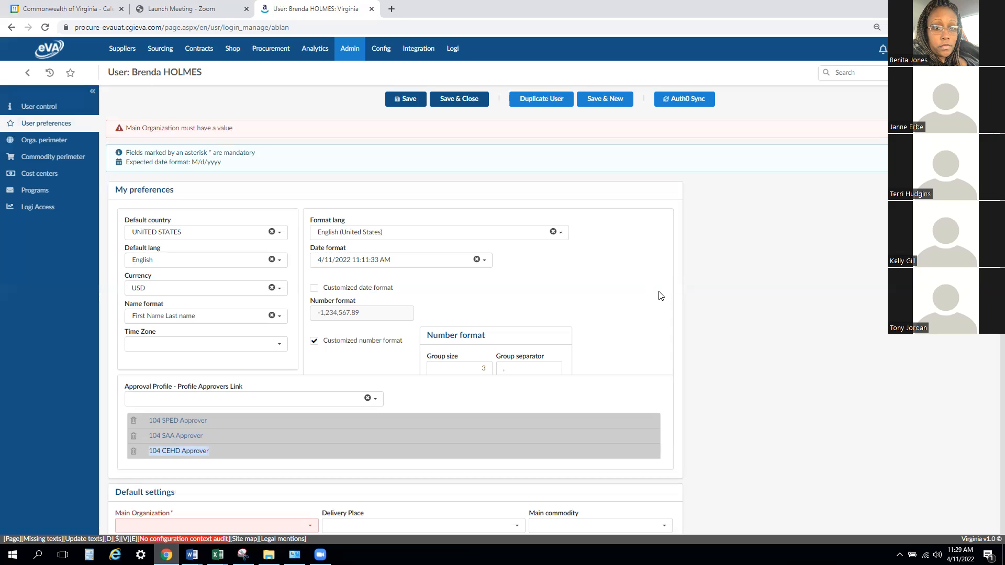
# - Set the user's Main Organization to A117-VSB in the default settings and try to save the record
pyautogui.scroll(-1, 595, 316)
pyautogui.click(286, 474)
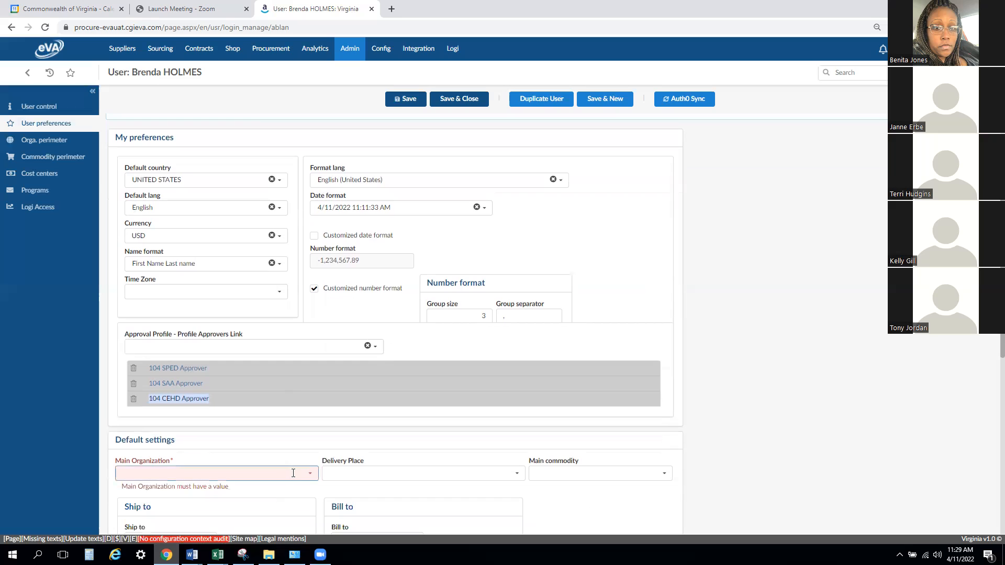
pyautogui.click(186, 487)
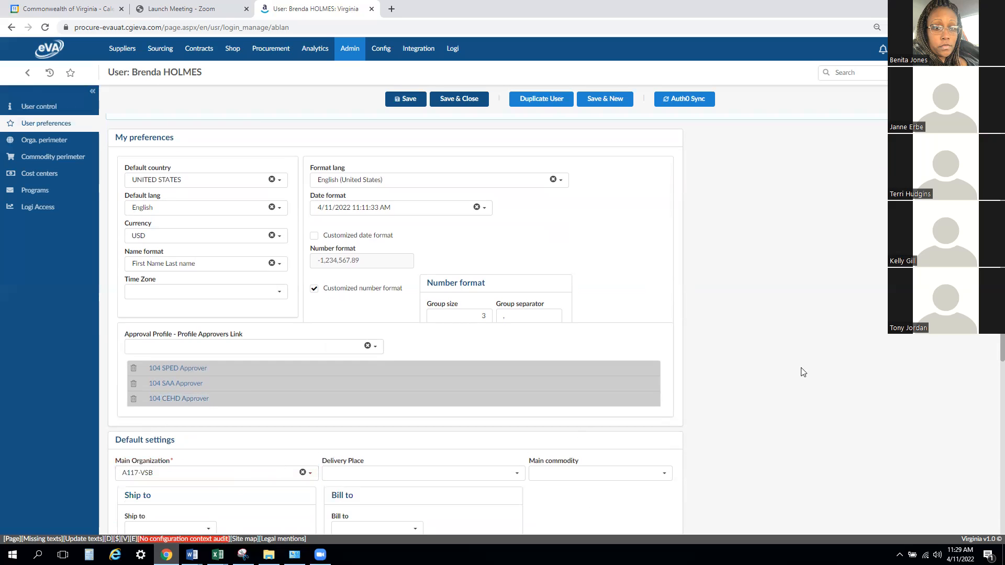
pyautogui.click(413, 99)
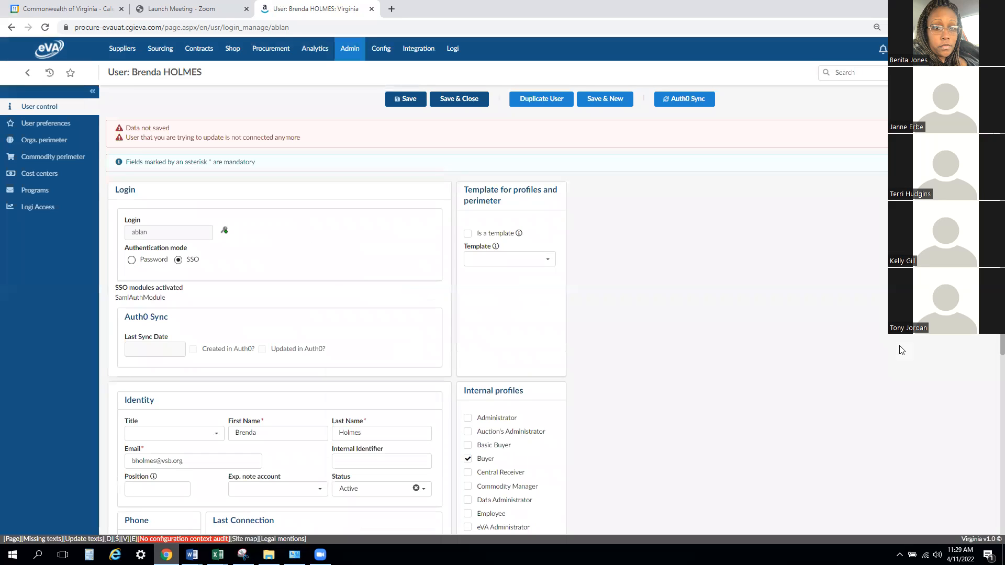
pyautogui.scroll(-1, 901, 350)
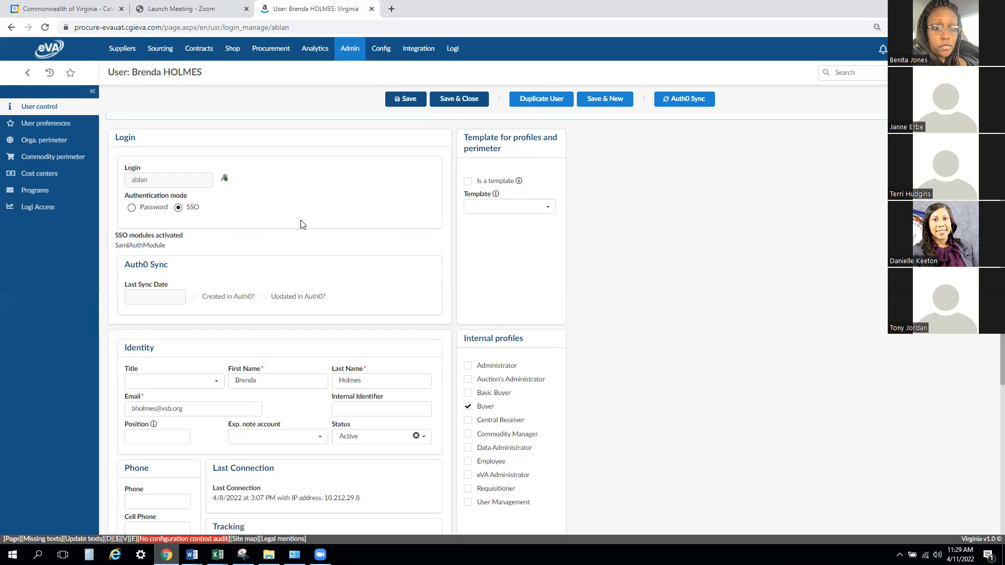
pyautogui.moveTo(1002, 266); pyautogui.dragTo(1001, 237)
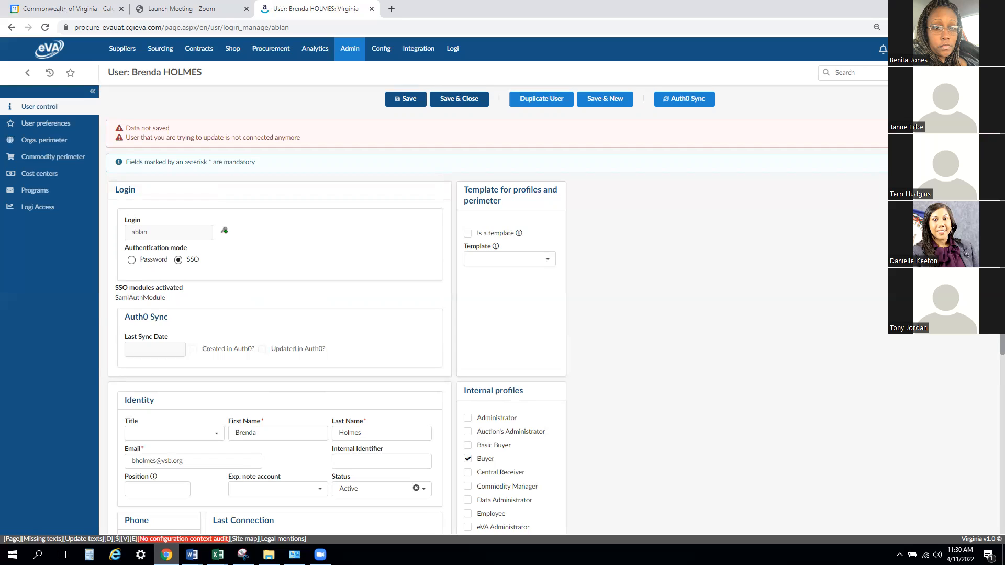
# - In the Orga. perimeter, add A117-TL-TempLabor and A117-Deactivated Users under Judicial Branch > Virginia State Bar, and save the user
pyautogui.click(59, 144)
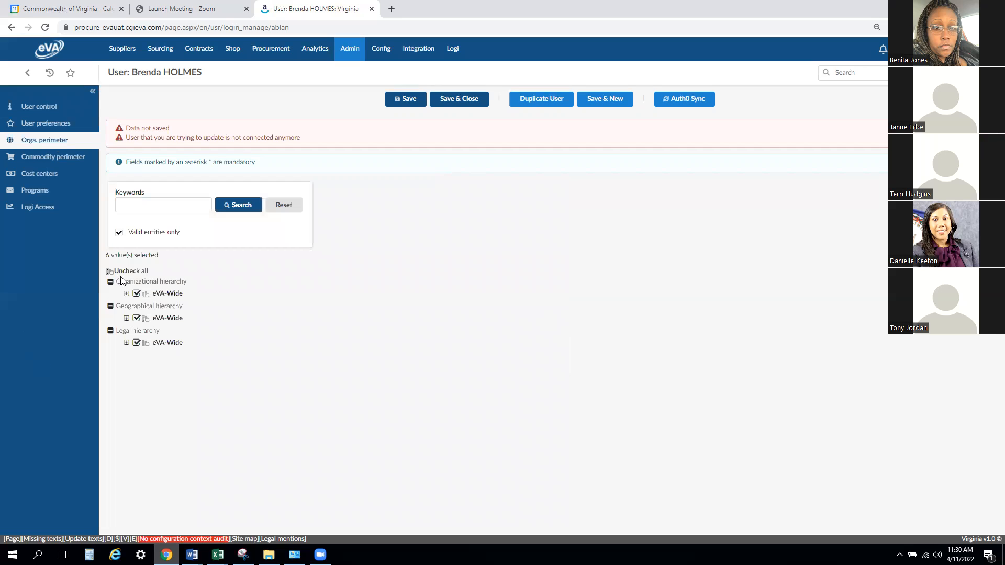
pyautogui.click(127, 293)
pyautogui.click(142, 403)
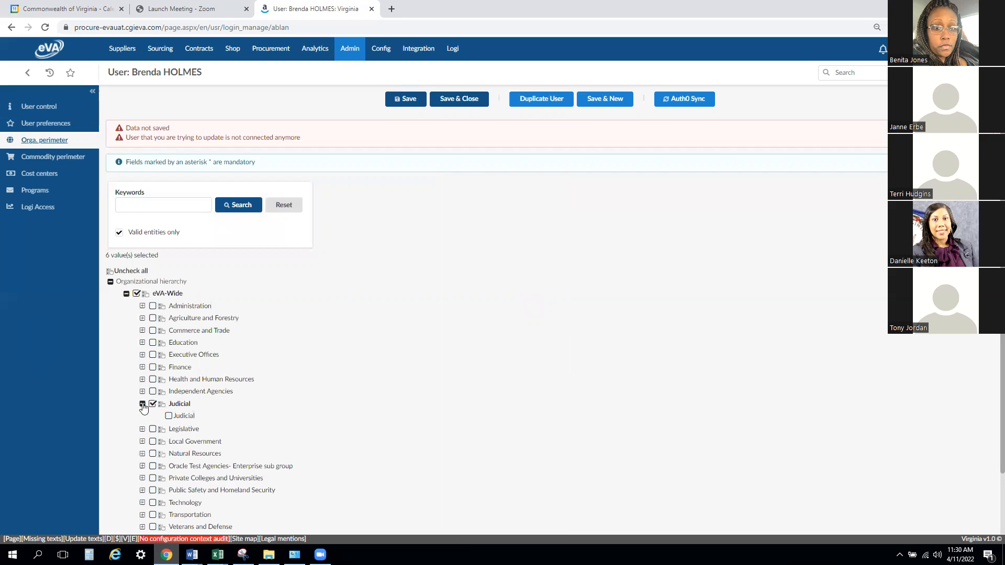
pyautogui.scroll(-2, 257, 367)
pyautogui.click(158, 346)
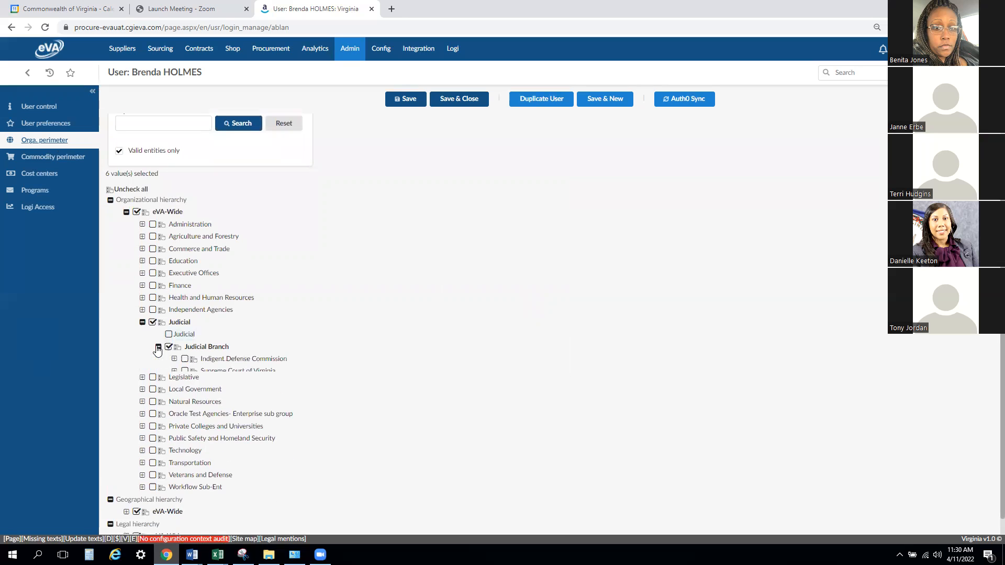
pyautogui.click(174, 397)
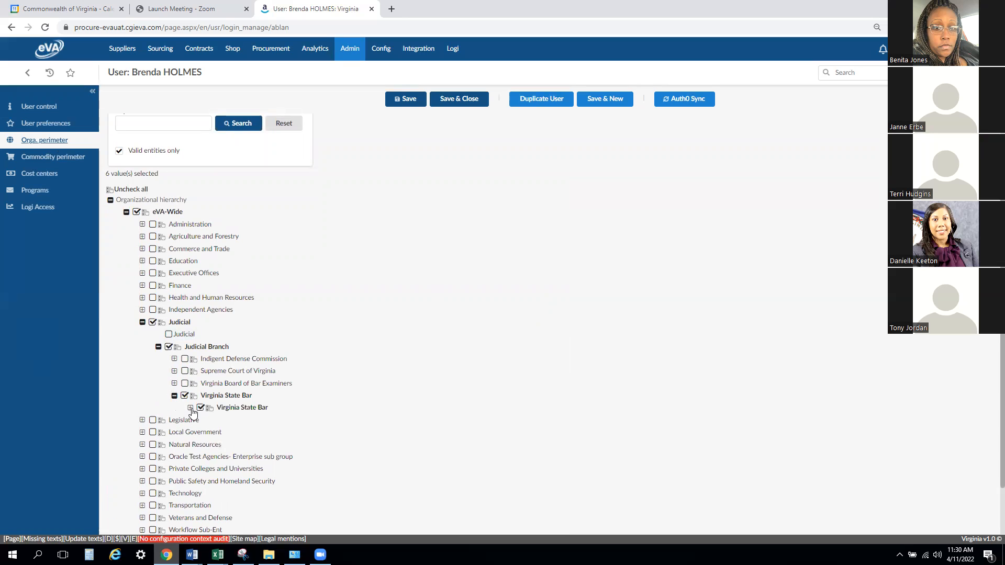
pyautogui.click(190, 407)
pyautogui.scroll(-1, 344, 413)
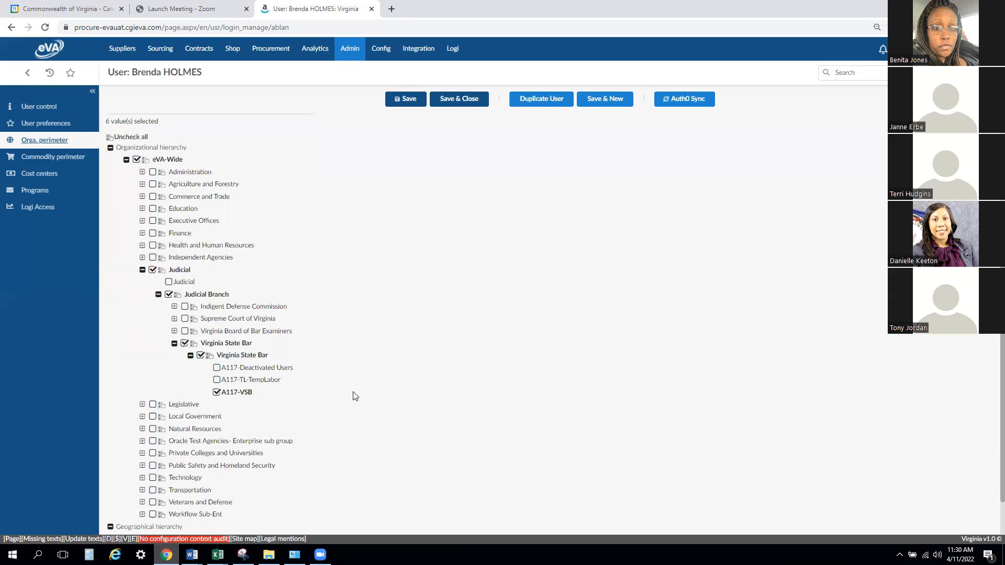
pyautogui.click(217, 380)
pyautogui.click(249, 371)
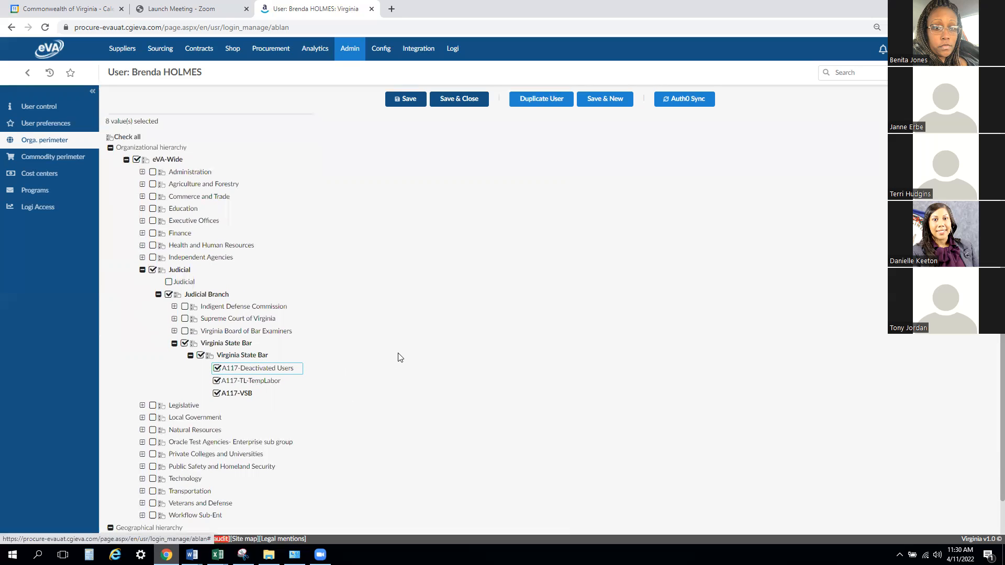
pyautogui.click(399, 100)
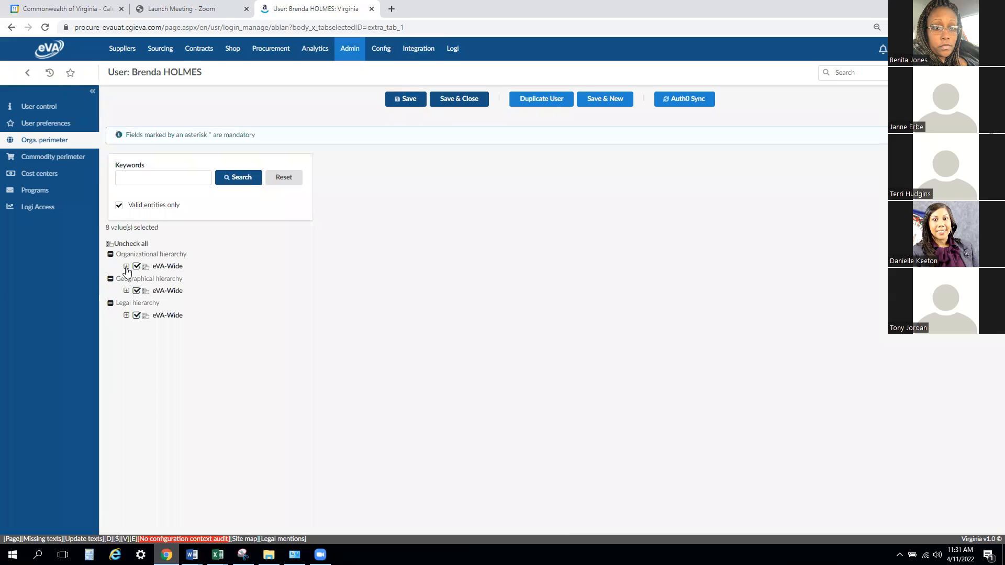
# - Remove A117-Deactivated Users and A117-TL-TempLabor from the user's Virginia State Bar perimeter and save the record
pyautogui.click(127, 266)
pyautogui.click(142, 377)
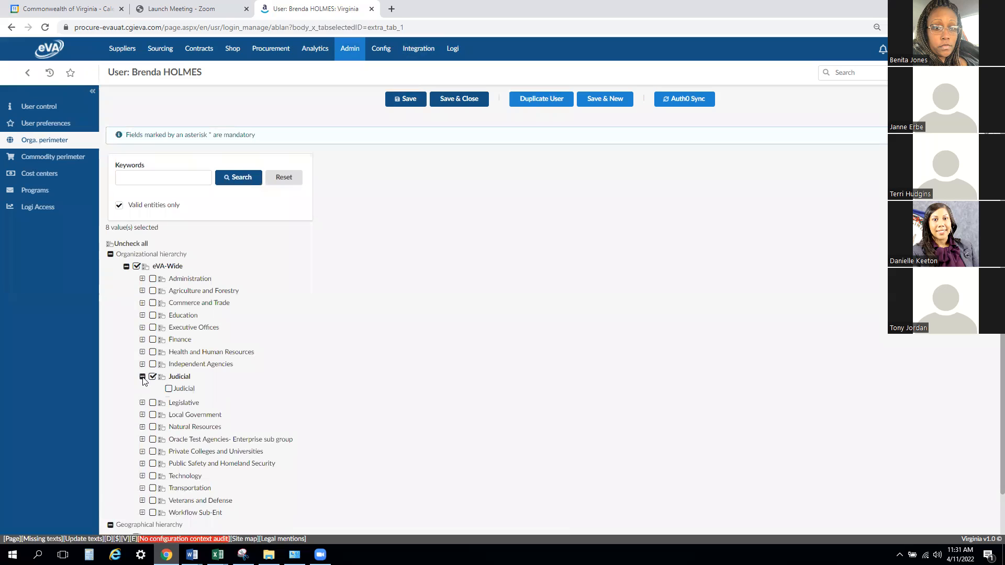
pyautogui.click(159, 401)
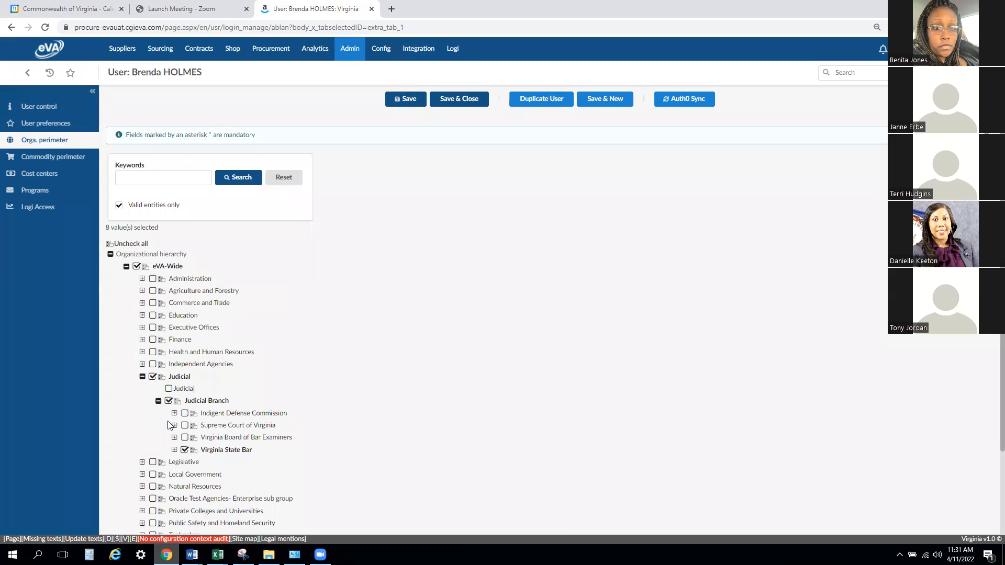
pyautogui.scroll(-1, 195, 428)
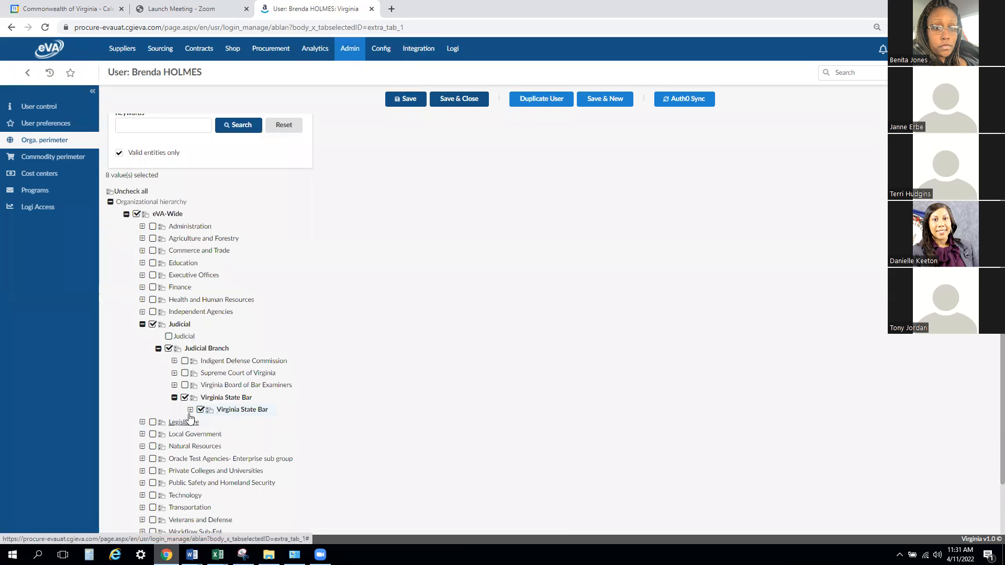
pyautogui.click(190, 409)
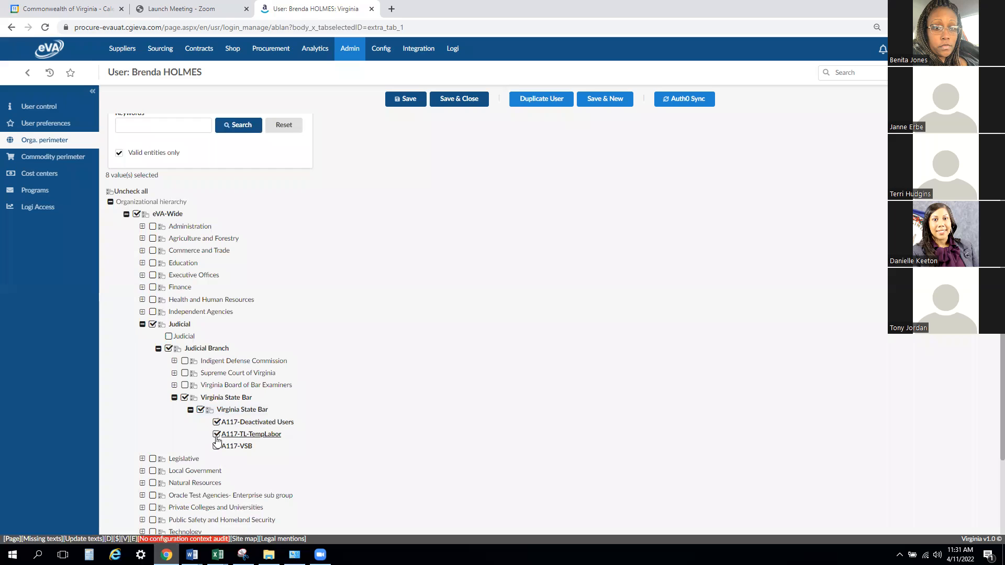
pyautogui.click(216, 422)
pyautogui.click(217, 435)
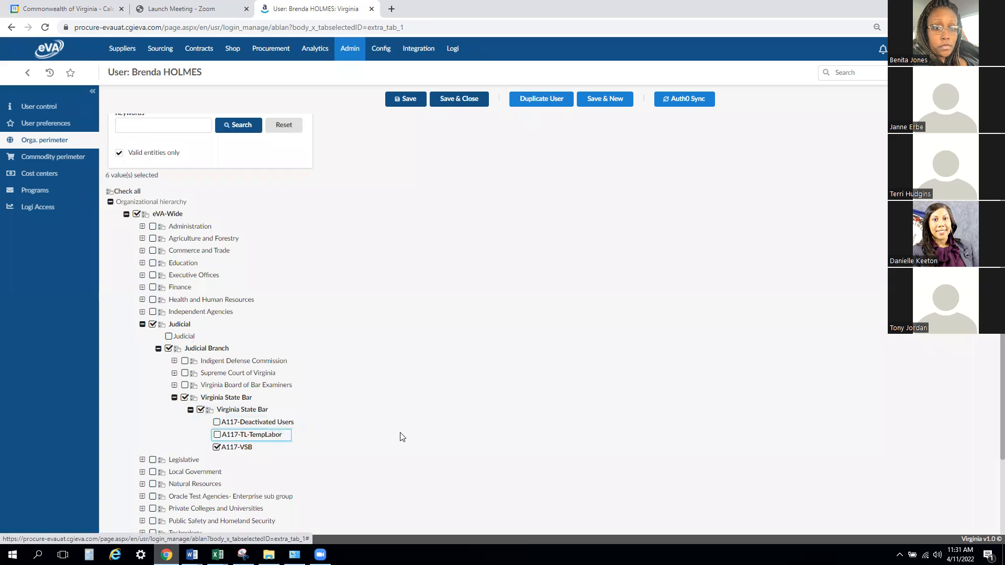
pyautogui.click(405, 99)
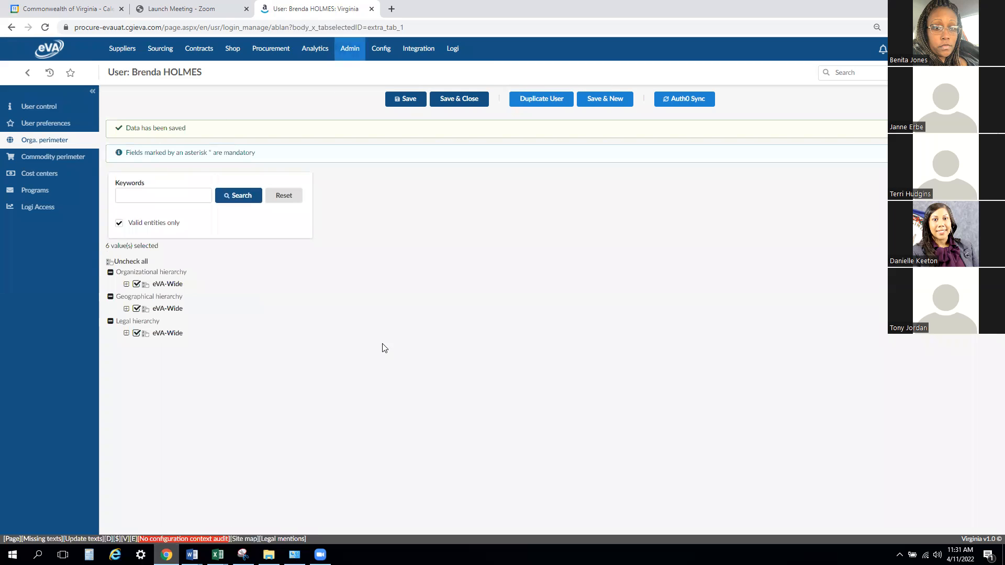
# - Expand the user's organizational hierarchy from eVA-Wide through Judicial down to the Judicial Branch agencies
pyautogui.click(126, 284)
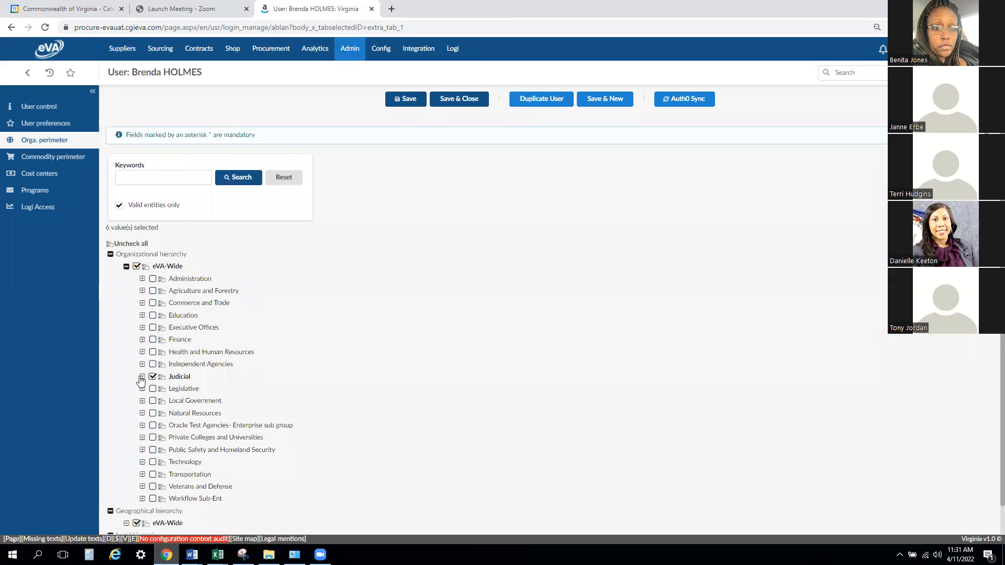
pyautogui.click(142, 377)
pyautogui.click(158, 401)
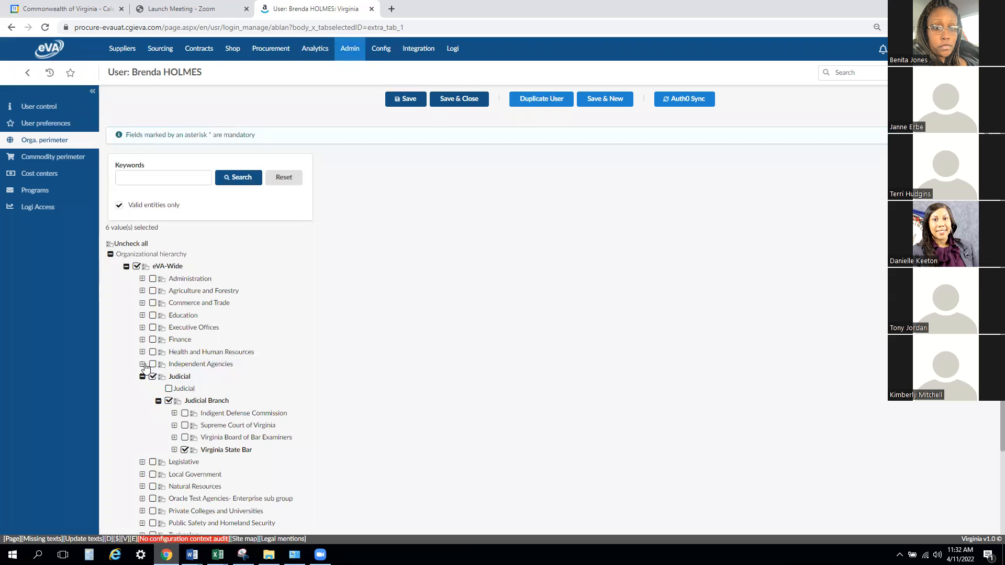
# - Expand Independent Agencies in the hierarchy and select the Virginia College Savings Plan together with all its A174 entities
pyautogui.click(143, 364)
pyautogui.click(158, 376)
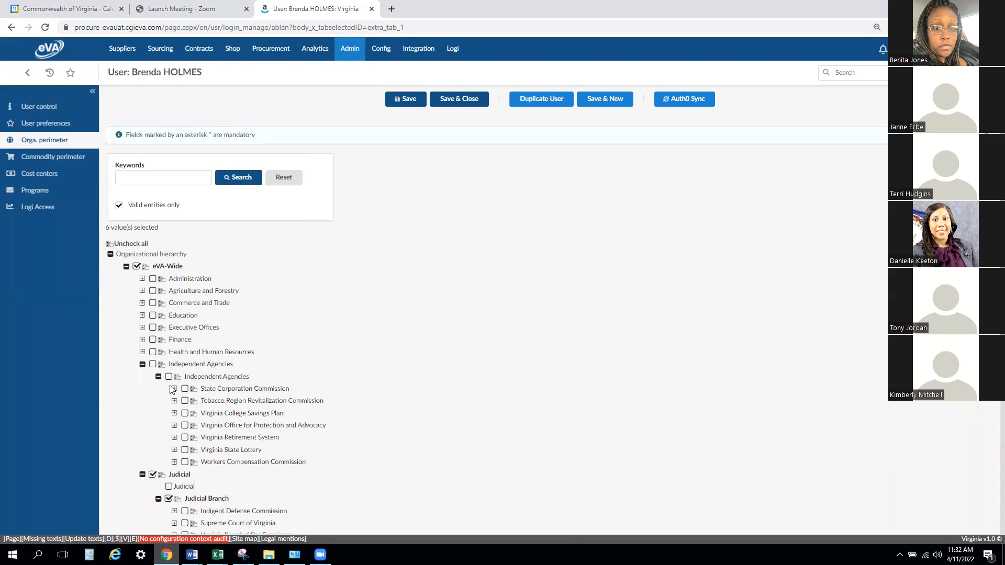
pyautogui.click(174, 389)
pyautogui.click(174, 414)
pyautogui.click(190, 426)
pyautogui.click(175, 462)
pyautogui.scroll(-1, 178, 467)
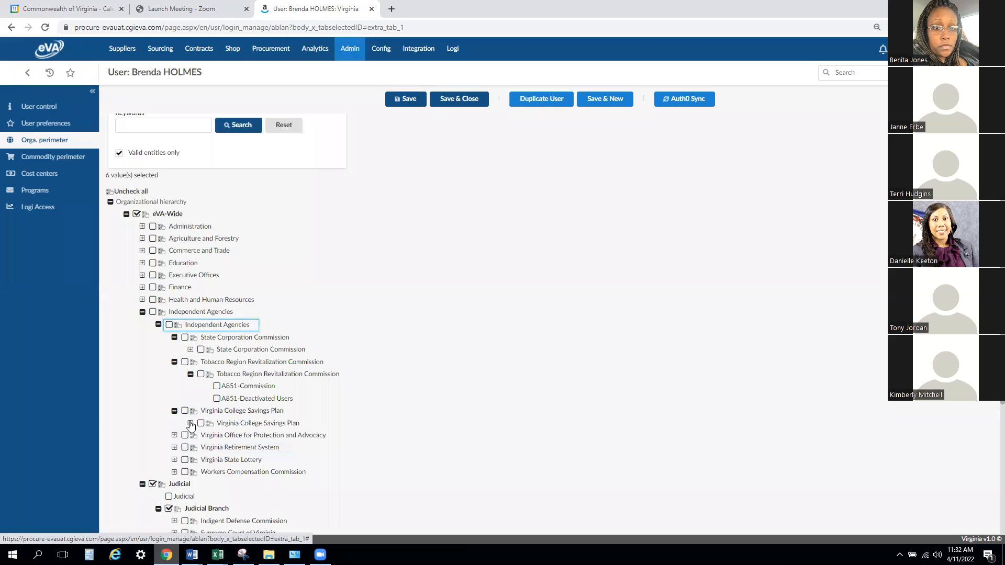
pyautogui.click(191, 423)
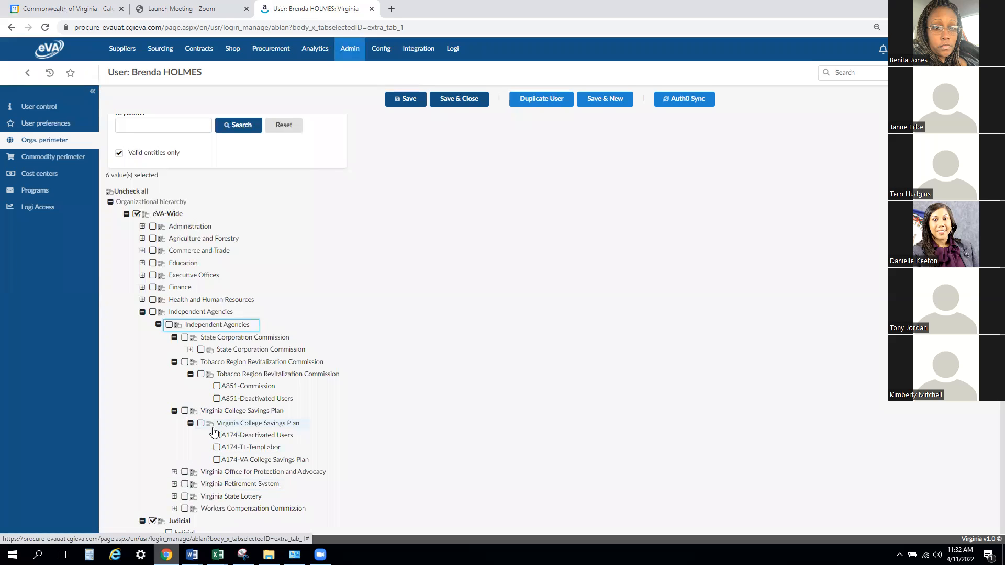
pyautogui.click(210, 423)
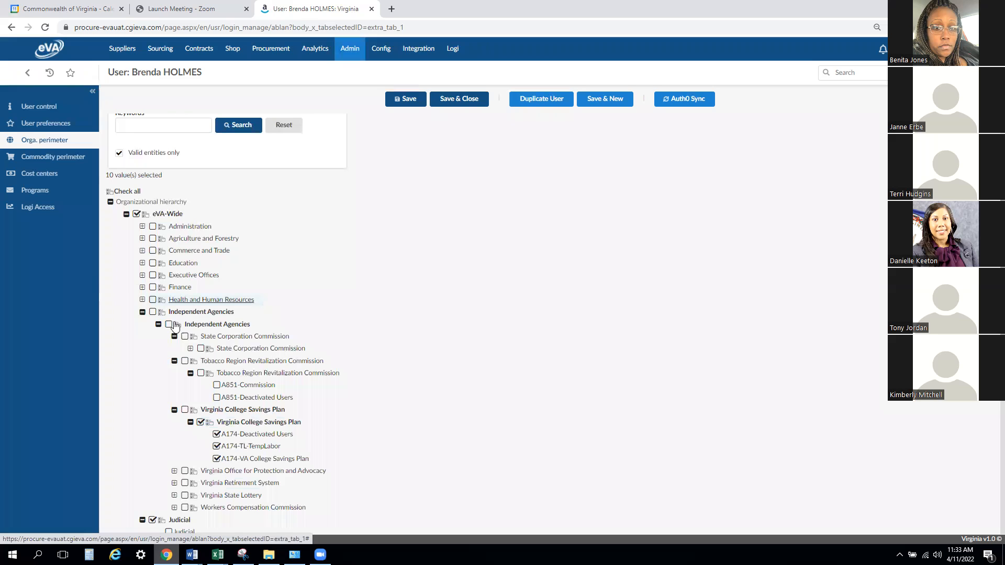
# - Expand the Education group, and deselect A174-TL-TempLabor and A174-Deactivated Users under the Virginia College Savings Plan
pyautogui.click(143, 262)
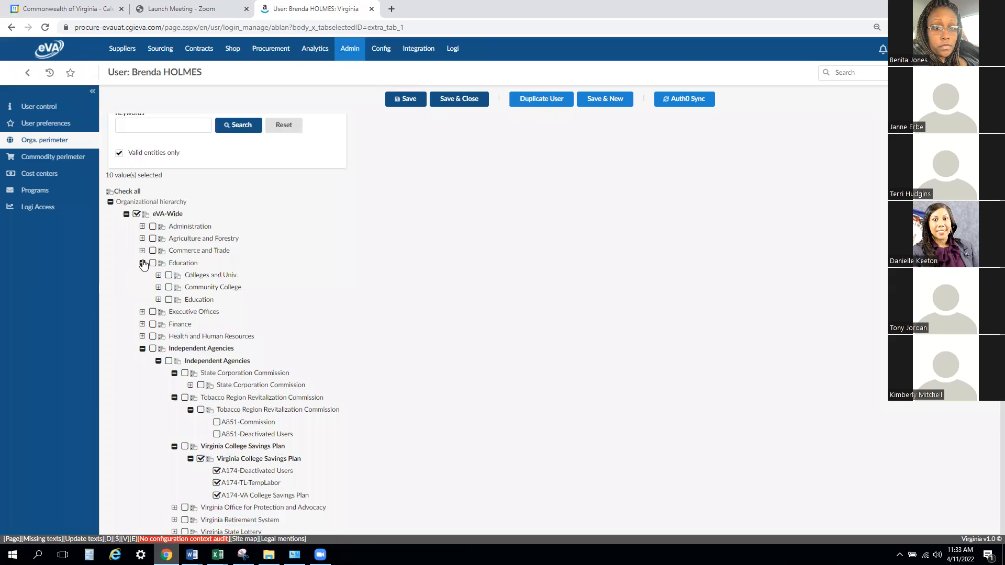
pyautogui.scroll(-2, 450, 317)
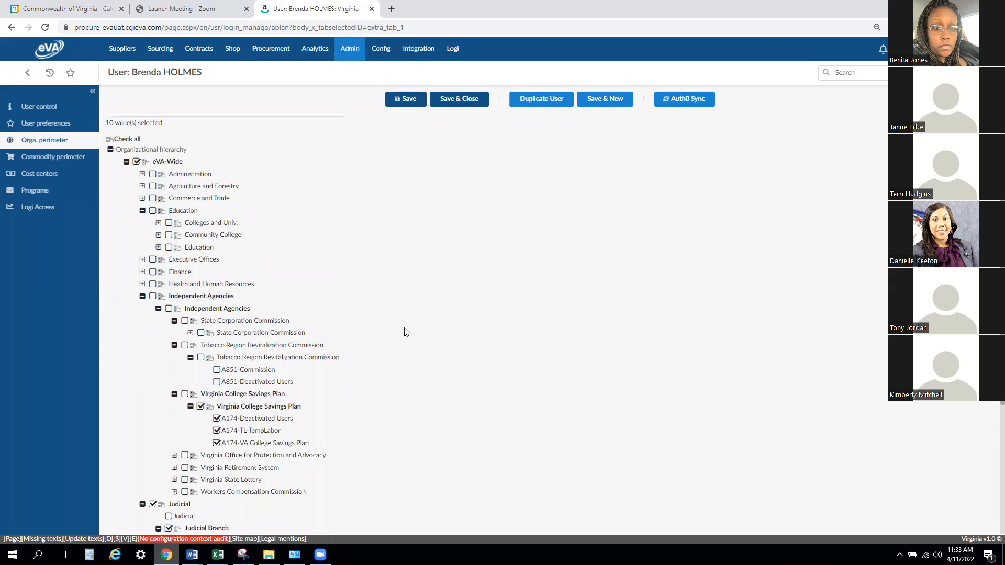
pyautogui.click(217, 376)
pyautogui.click(216, 368)
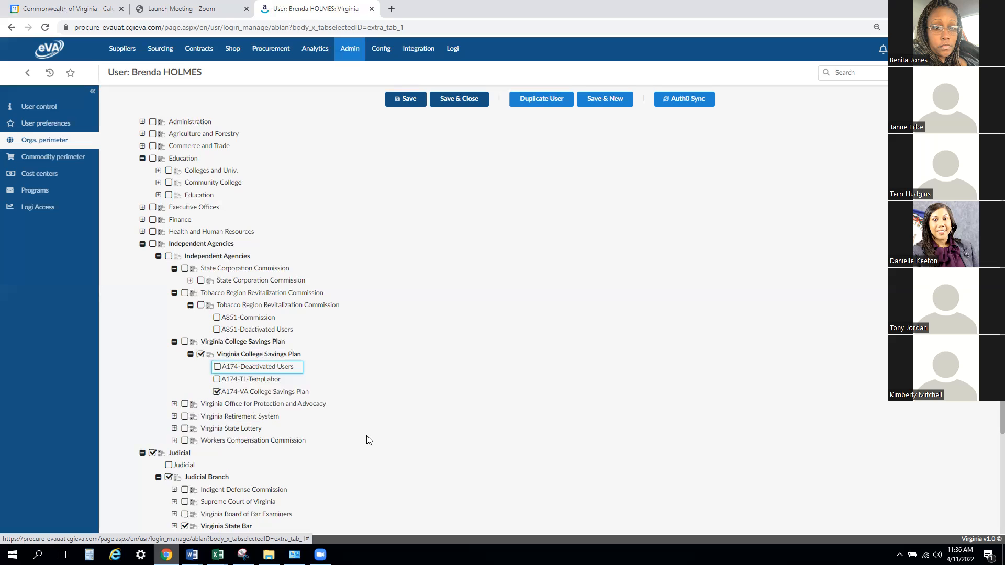
pyautogui.scroll(-1, 372, 412)
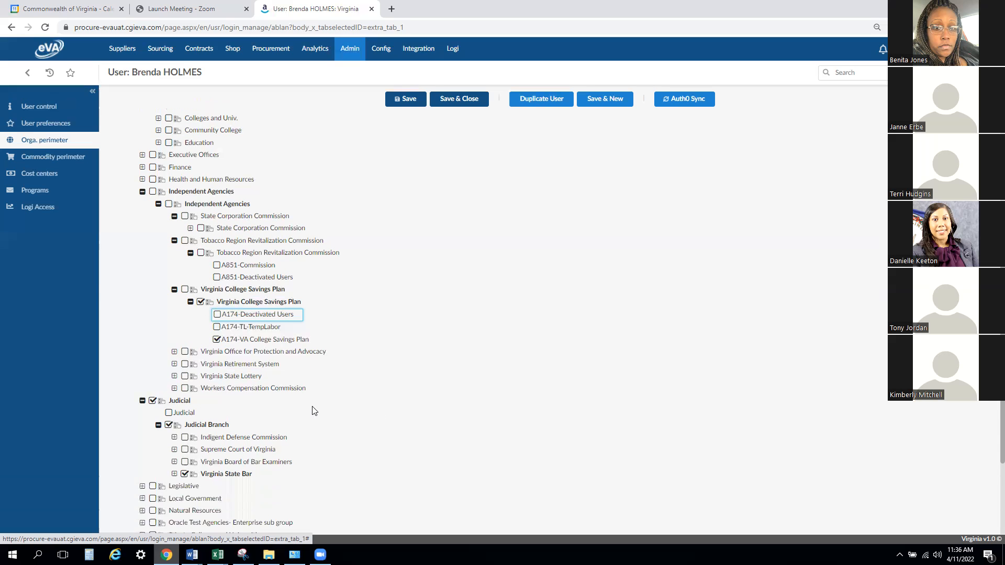
# - Expand Supreme Court of Virginia under Judicial Branch and add A111-Supreme Court and A111-SCV to the user's perimeter
pyautogui.click(174, 449)
pyautogui.scroll(-1, 397, 393)
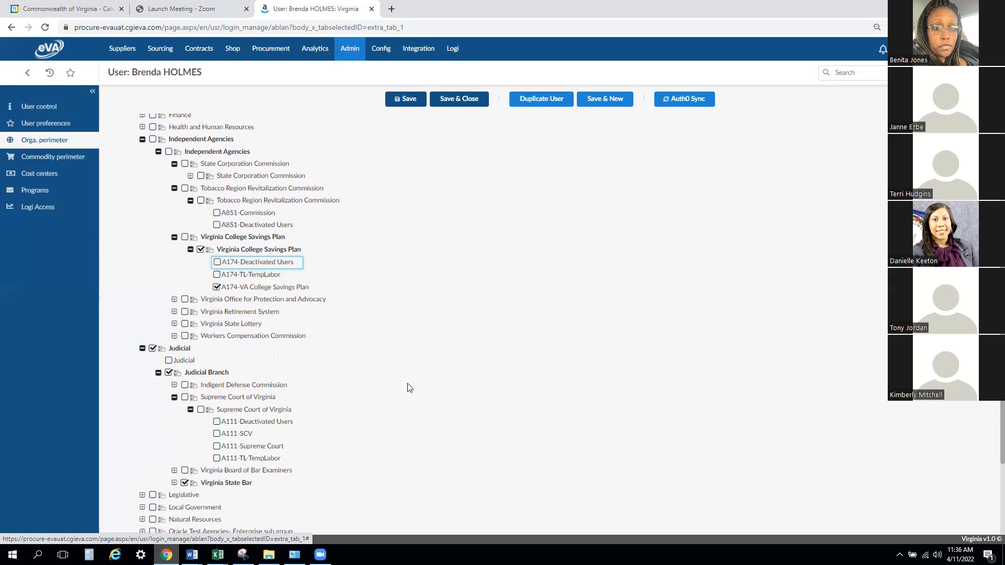
pyautogui.scroll(-1, 409, 387)
pyautogui.click(217, 393)
pyautogui.click(217, 381)
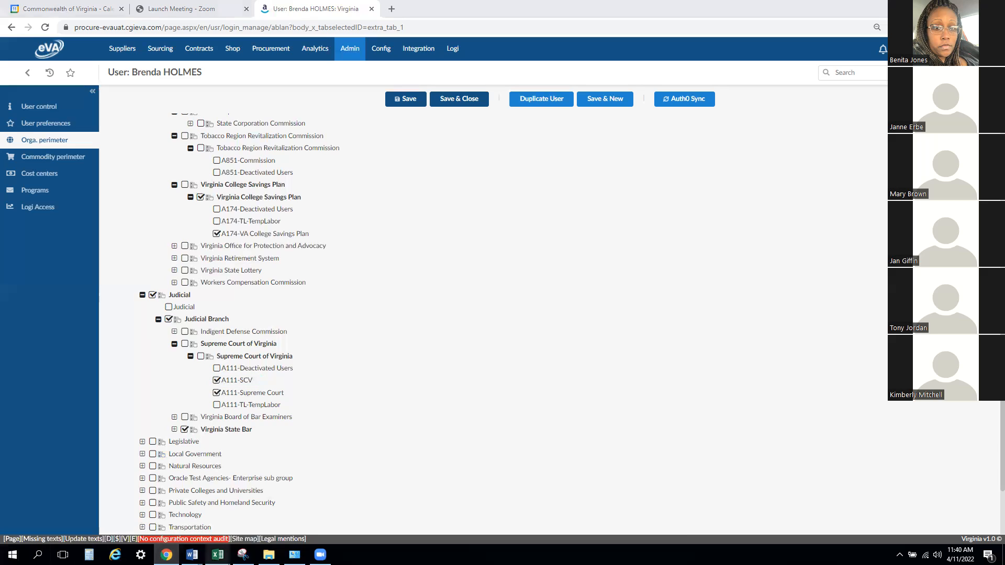
# - Examine the notes, assignment and granting authority in the Logi Roles and Descriptions workbook in Excel, and open the user's Logi Access settings in eVA
pyautogui.click(171, 510)
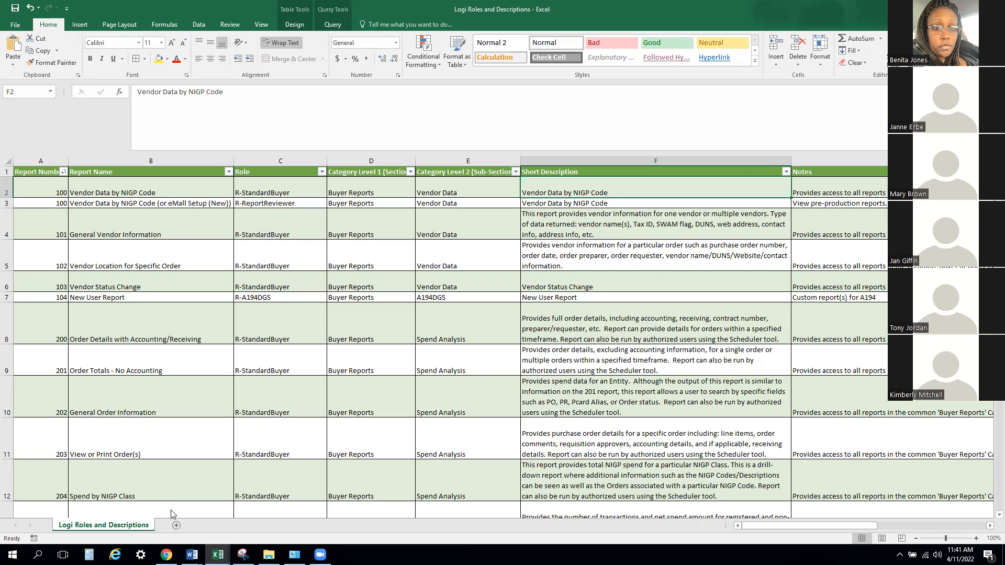
pyautogui.moveTo(761, 526); pyautogui.dragTo(886, 525)
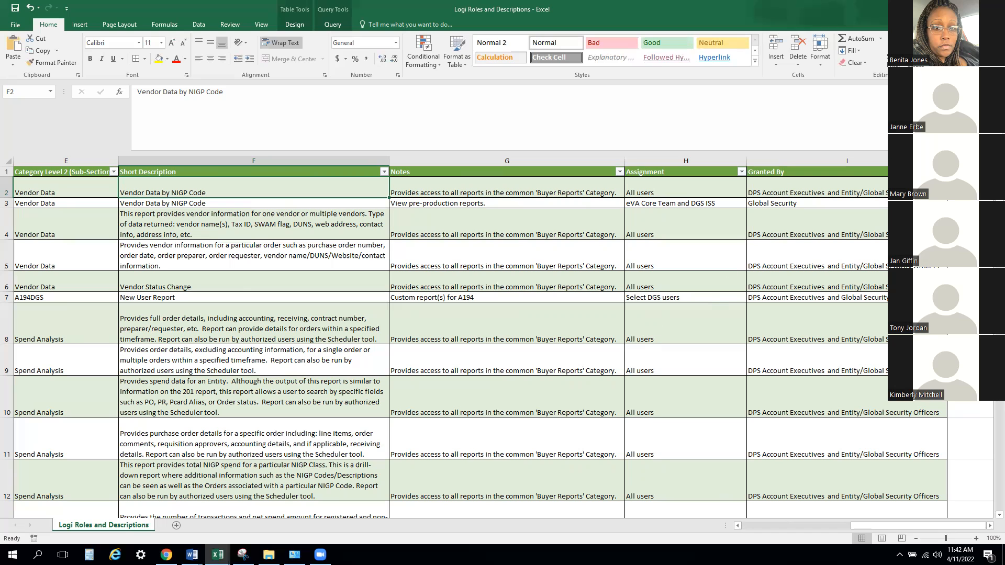
pyautogui.click(945, 9)
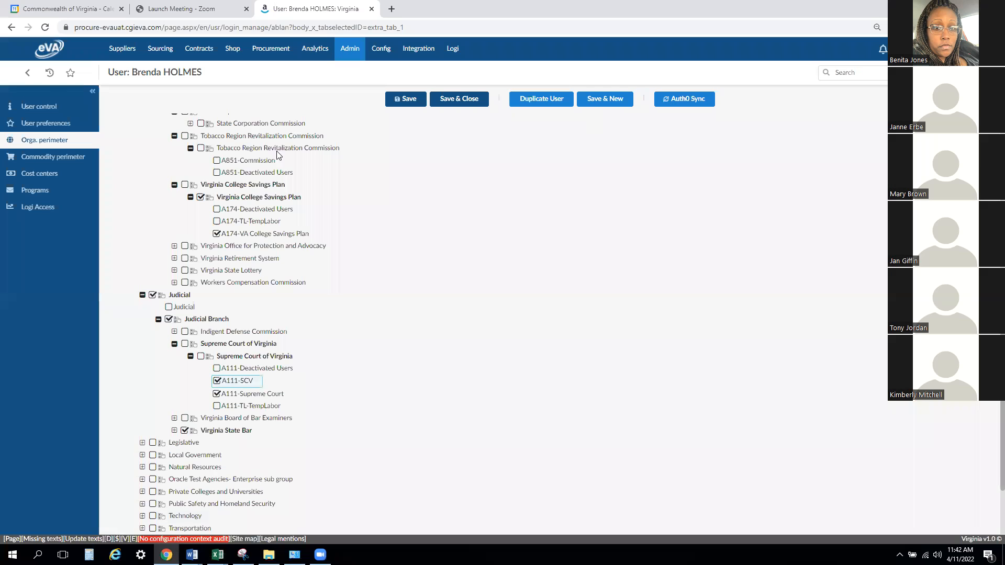
pyautogui.click(36, 215)
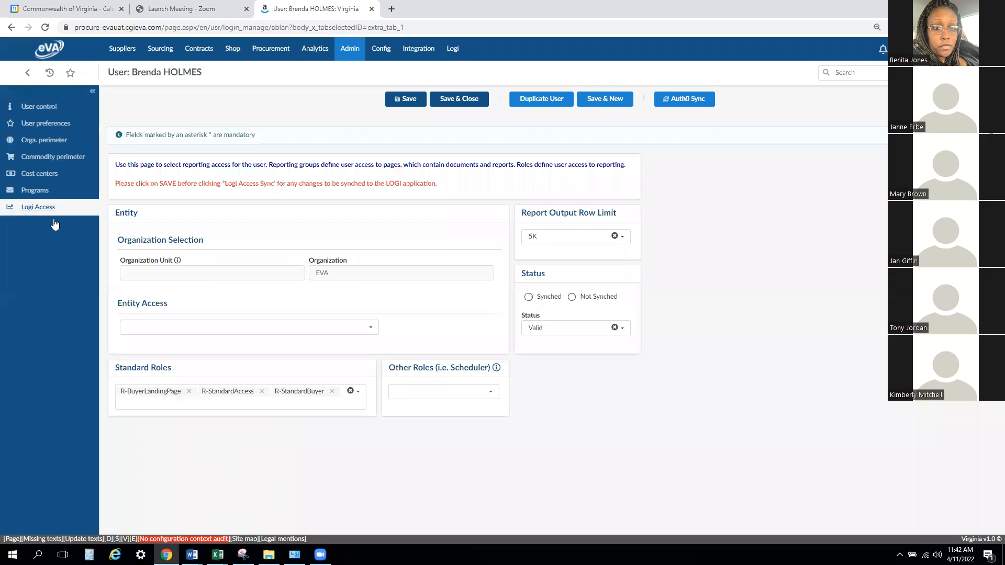